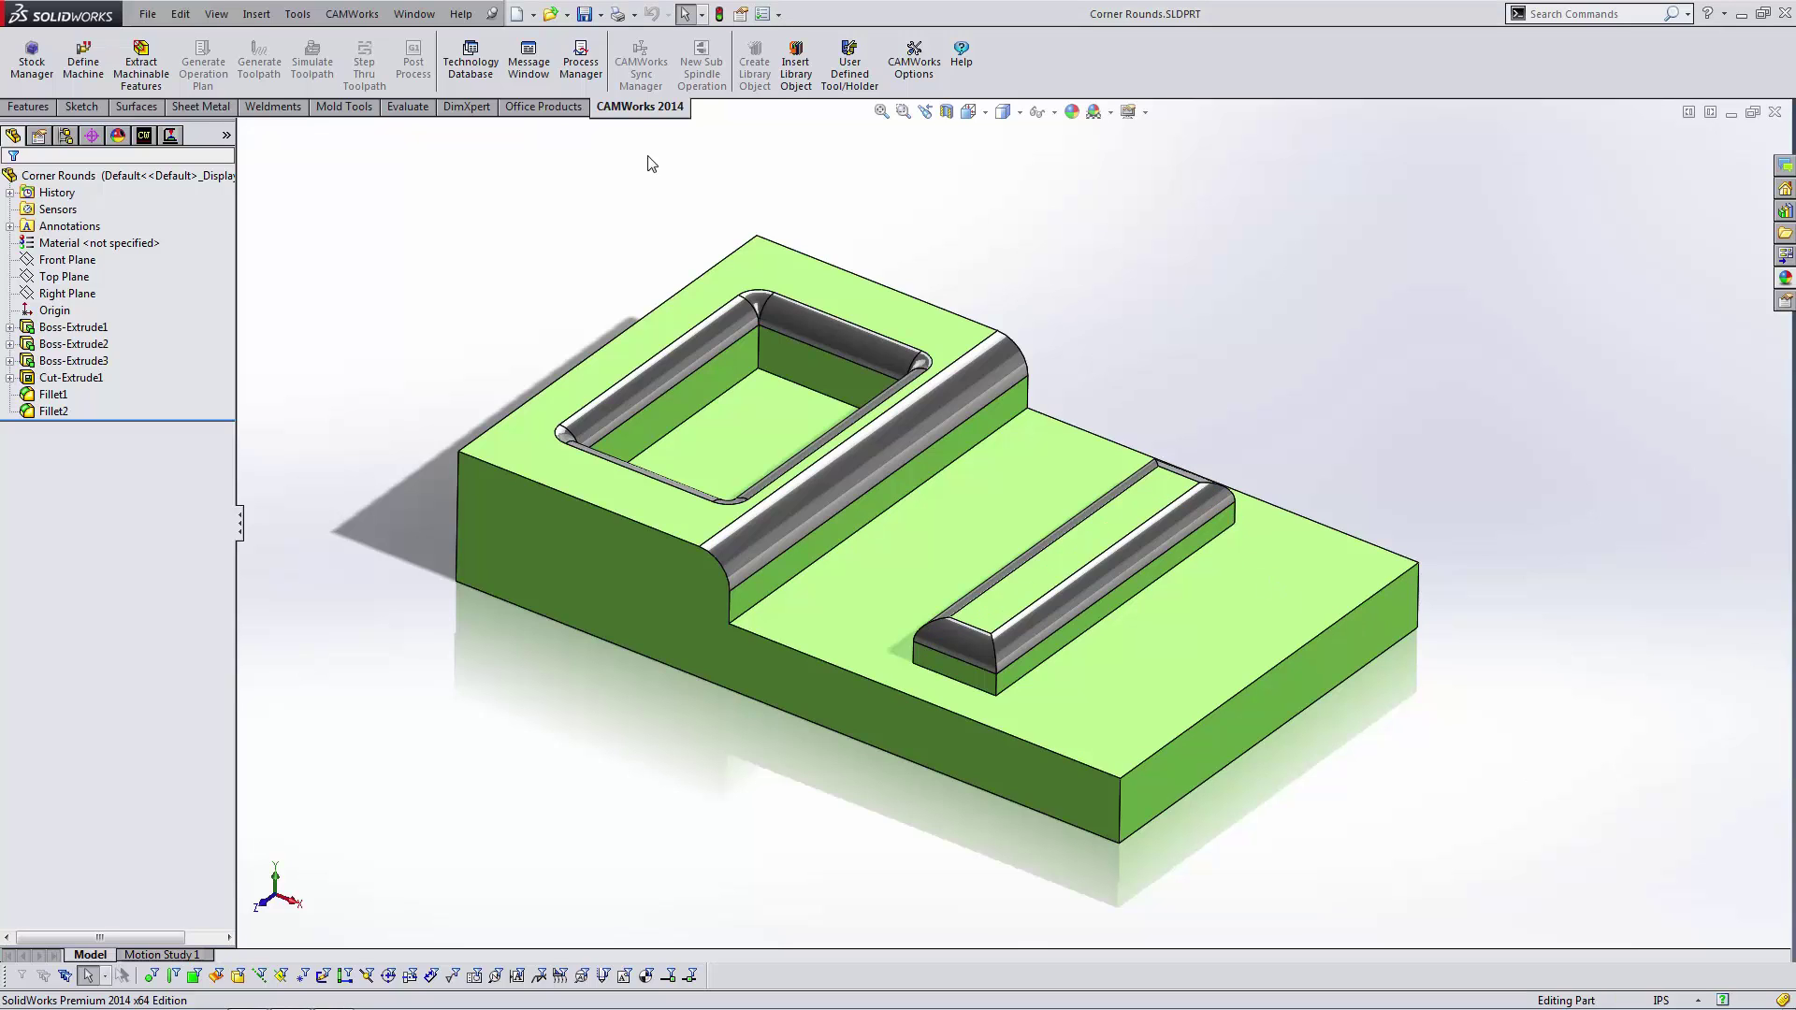
Show the CAMWorks NC Manager tree, then zoom and orbit to inspect the pocket's fillet edges.
left_click(170, 137)
scroll(704, 394, "down", 5)
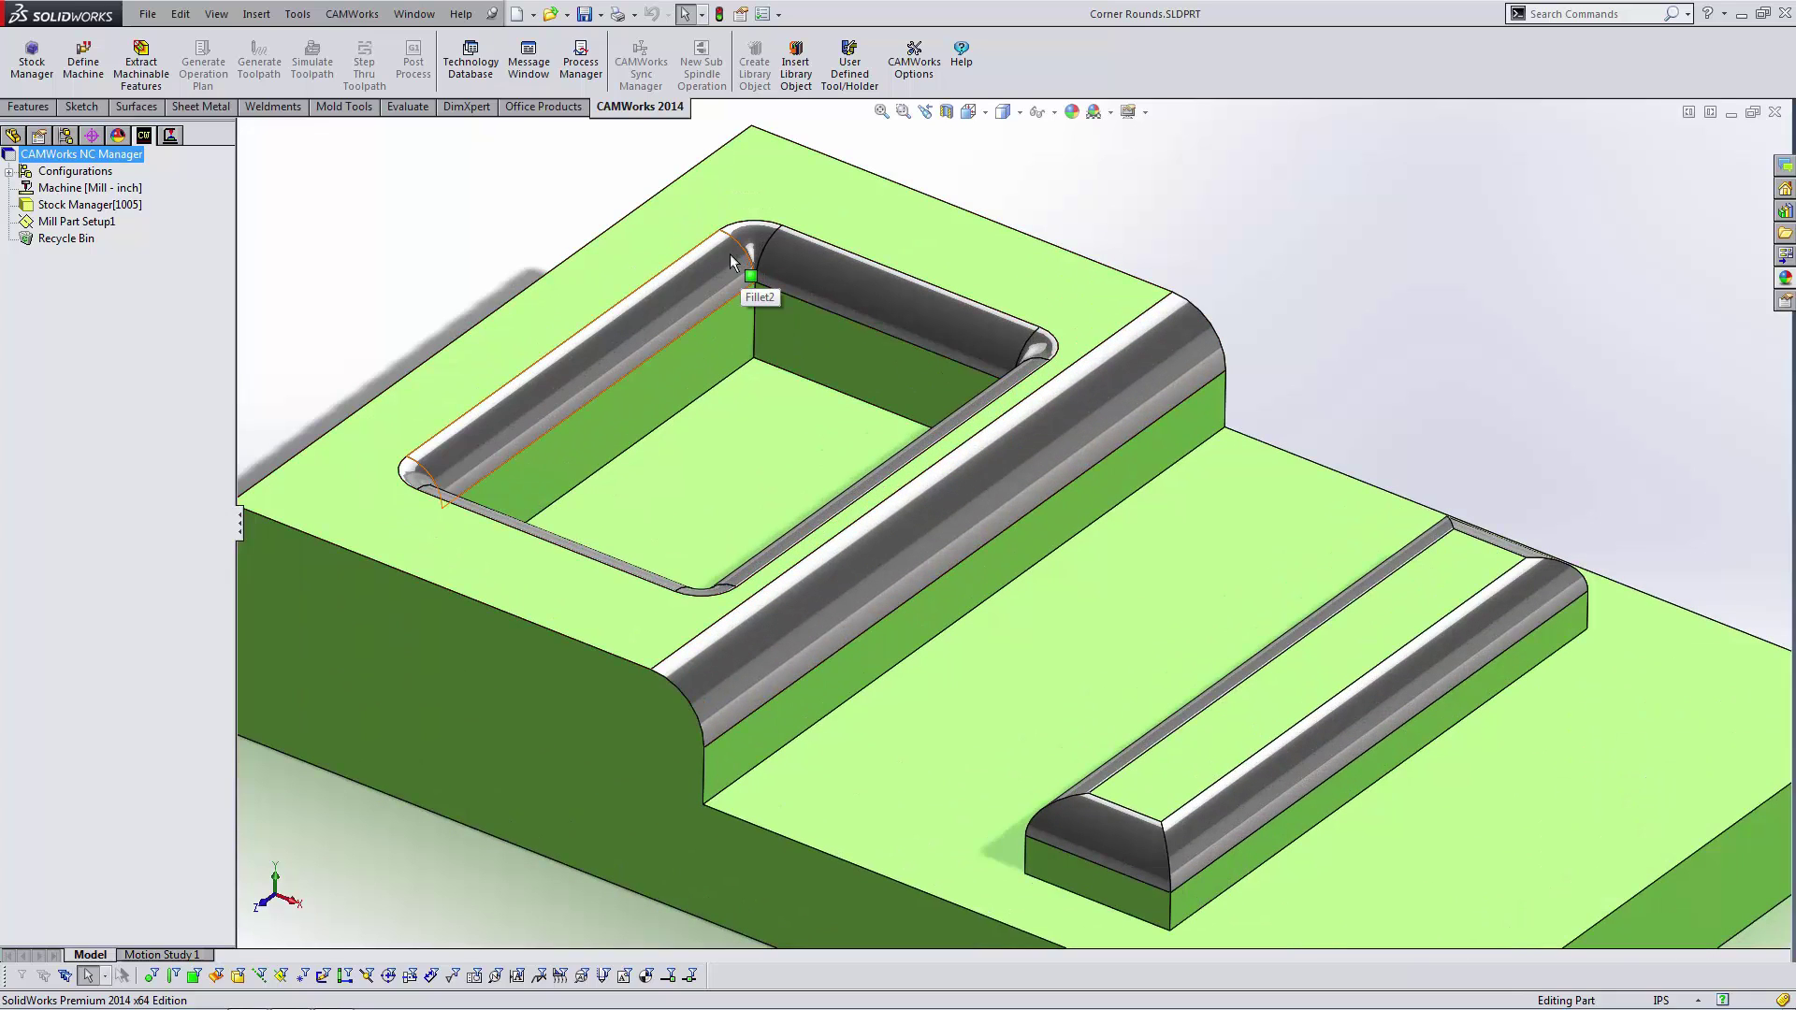
left_click(737, 259)
middle_click_drag(737, 258, 795, 271)
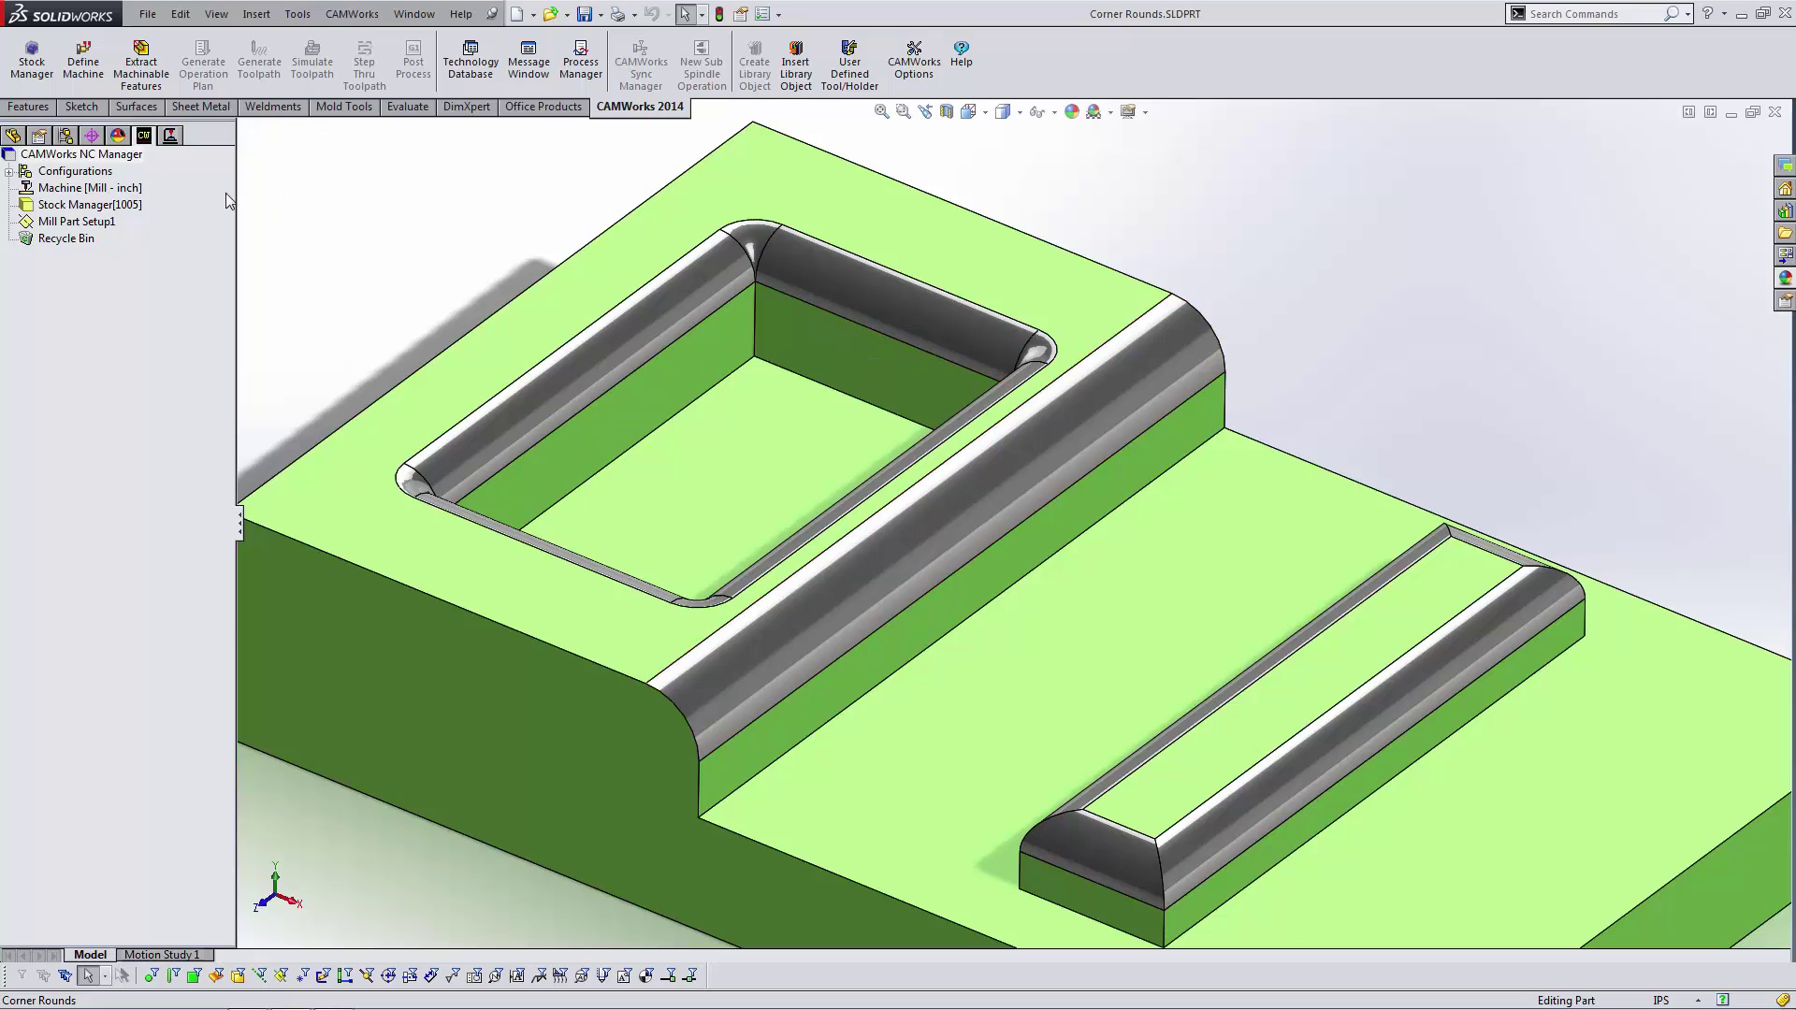
Start a new 2.5 axis Pocket feature from the filleted pocket's outer edge loop.
right_click(99, 225)
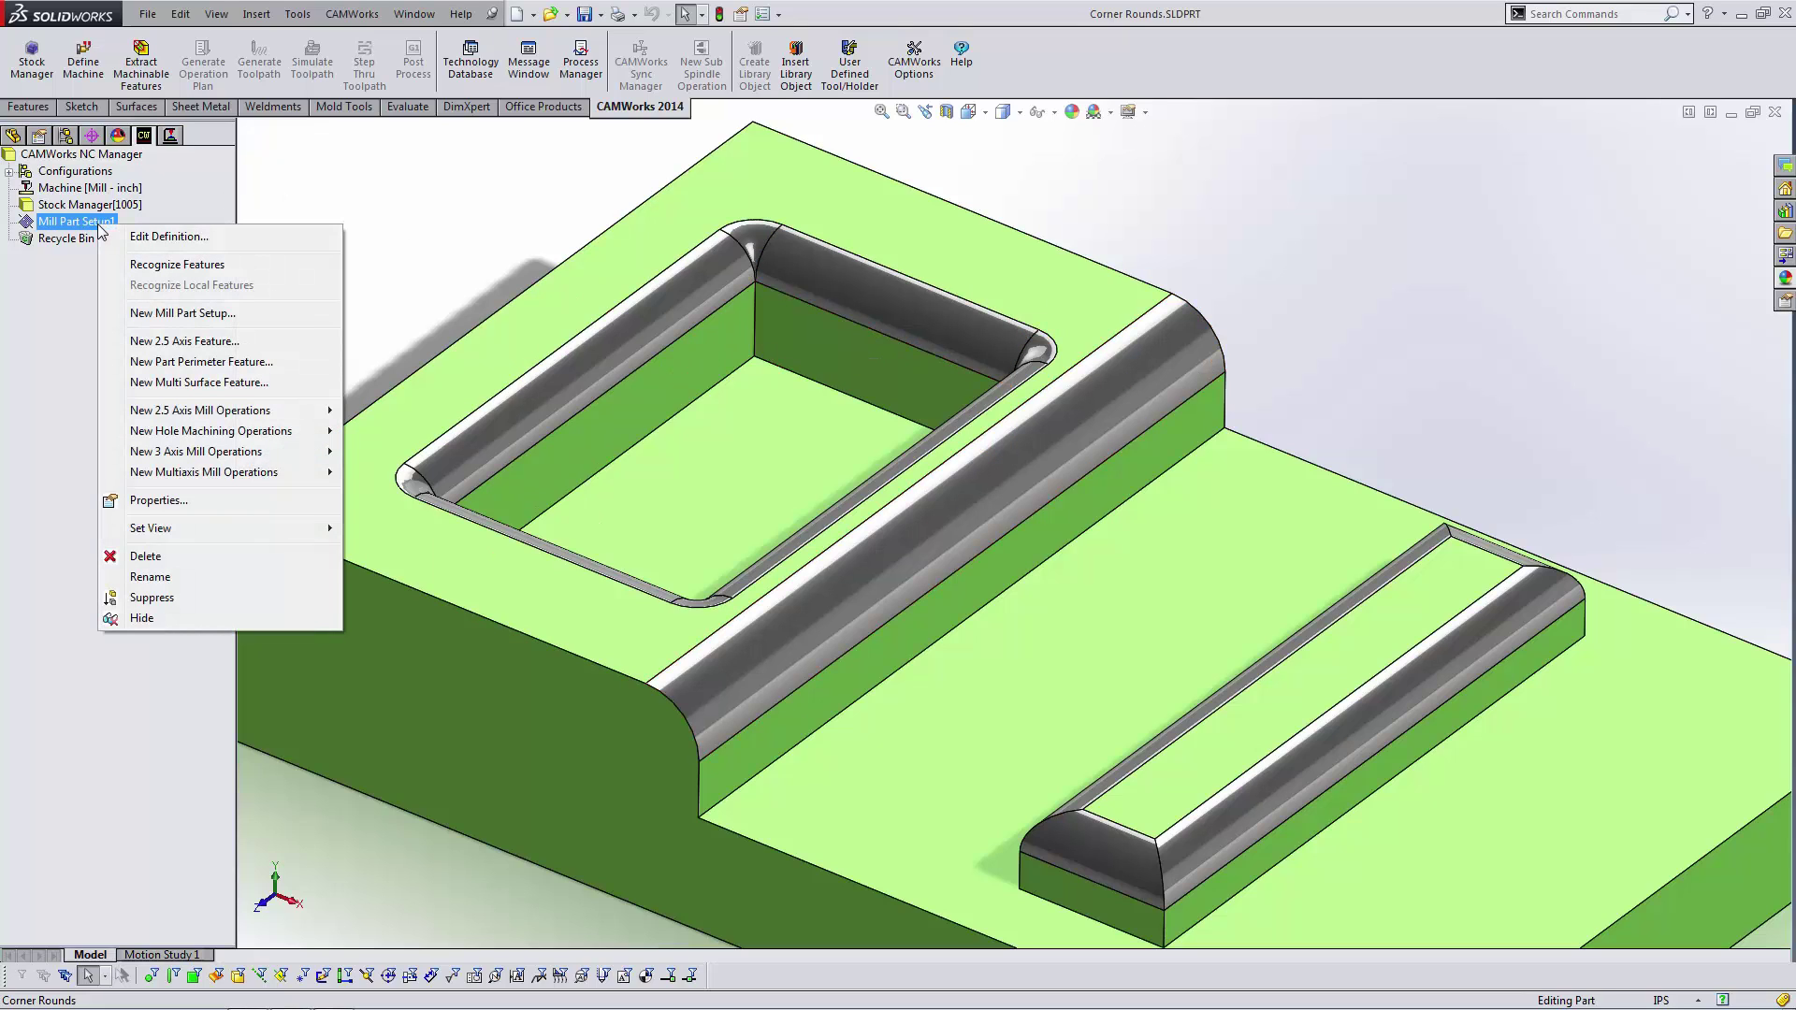
left_click(193, 342)
left_click_drag(179, 27, 251, 173)
left_click(245, 225)
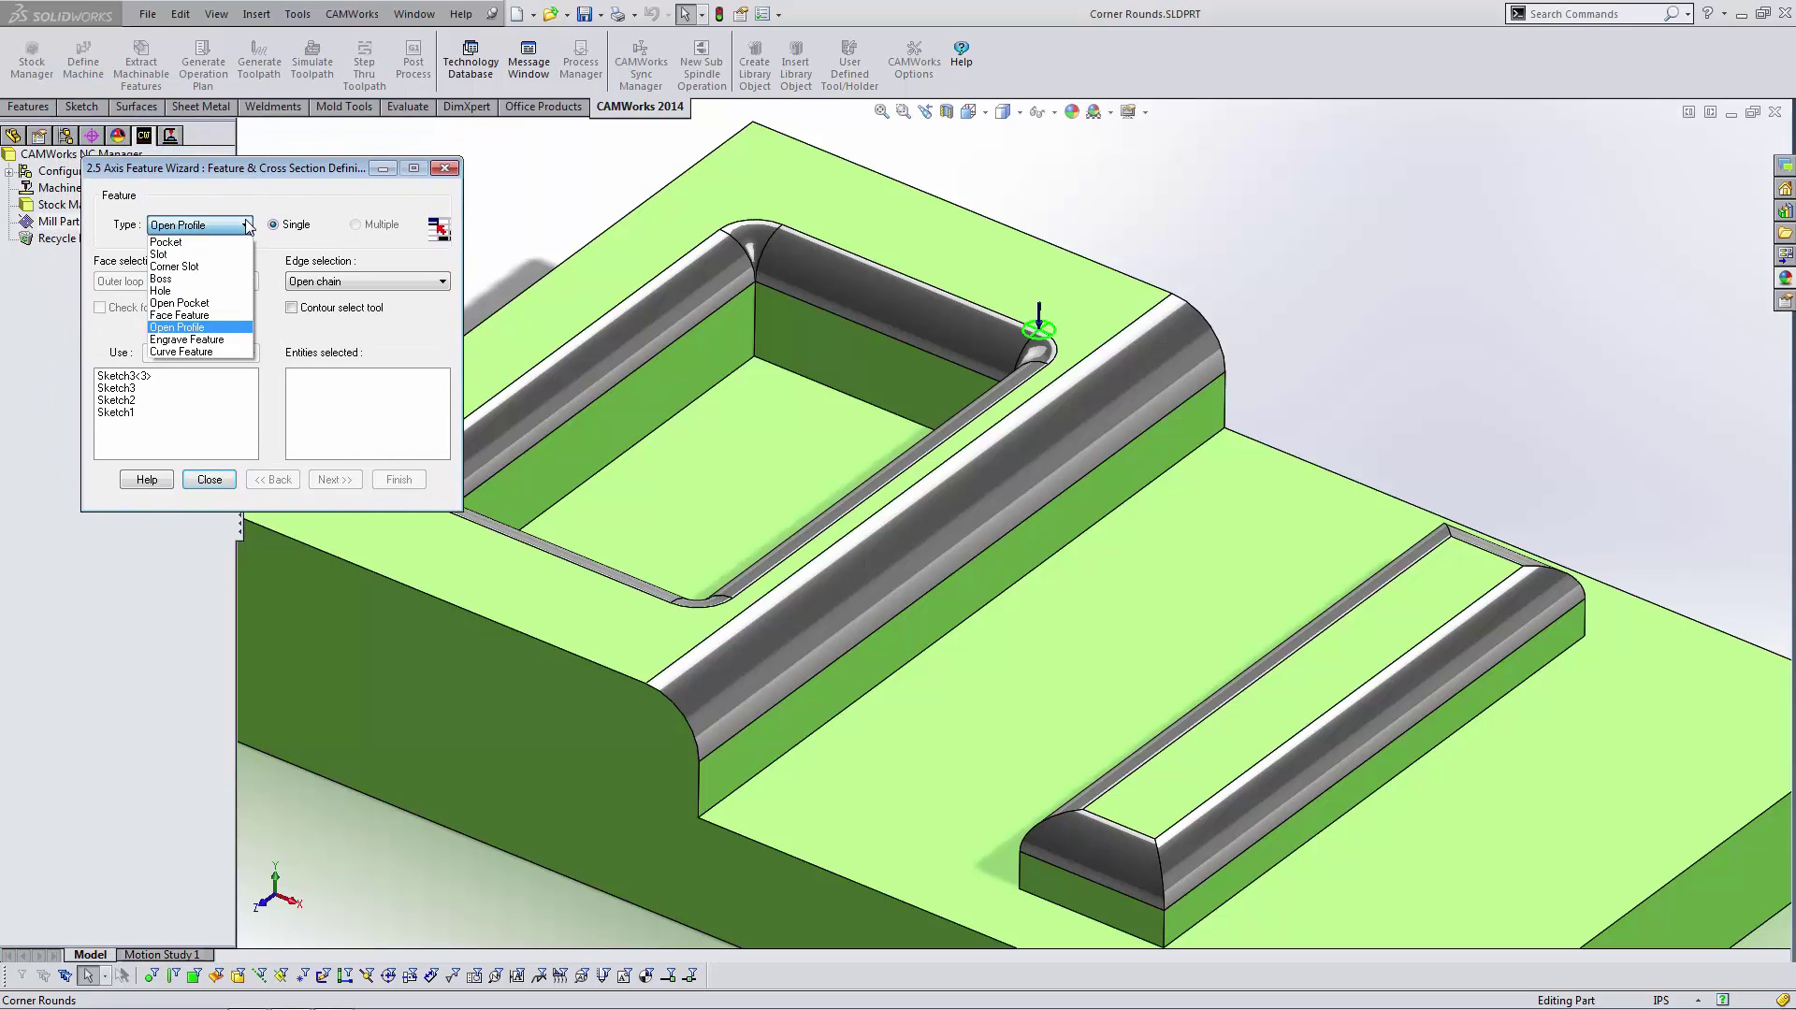
left_click(187, 242)
left_click(591, 264)
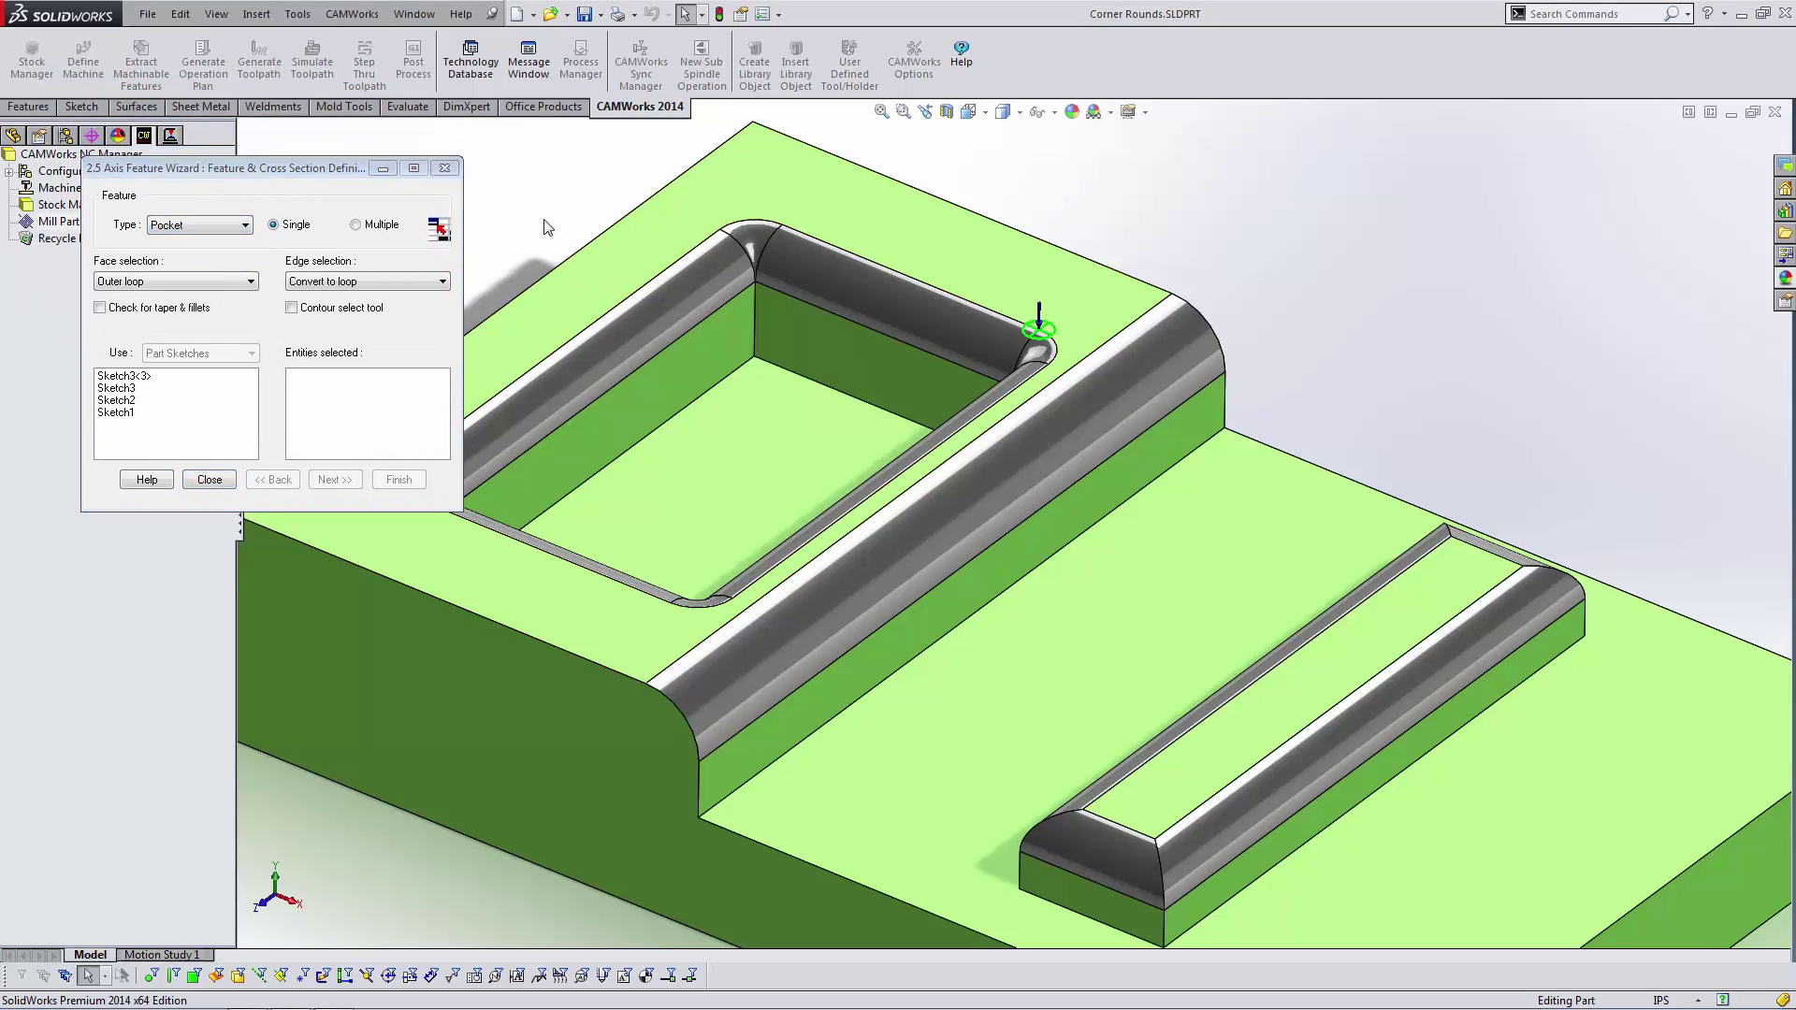
middle_click_drag(591, 265, 539, 209)
key("Escape")
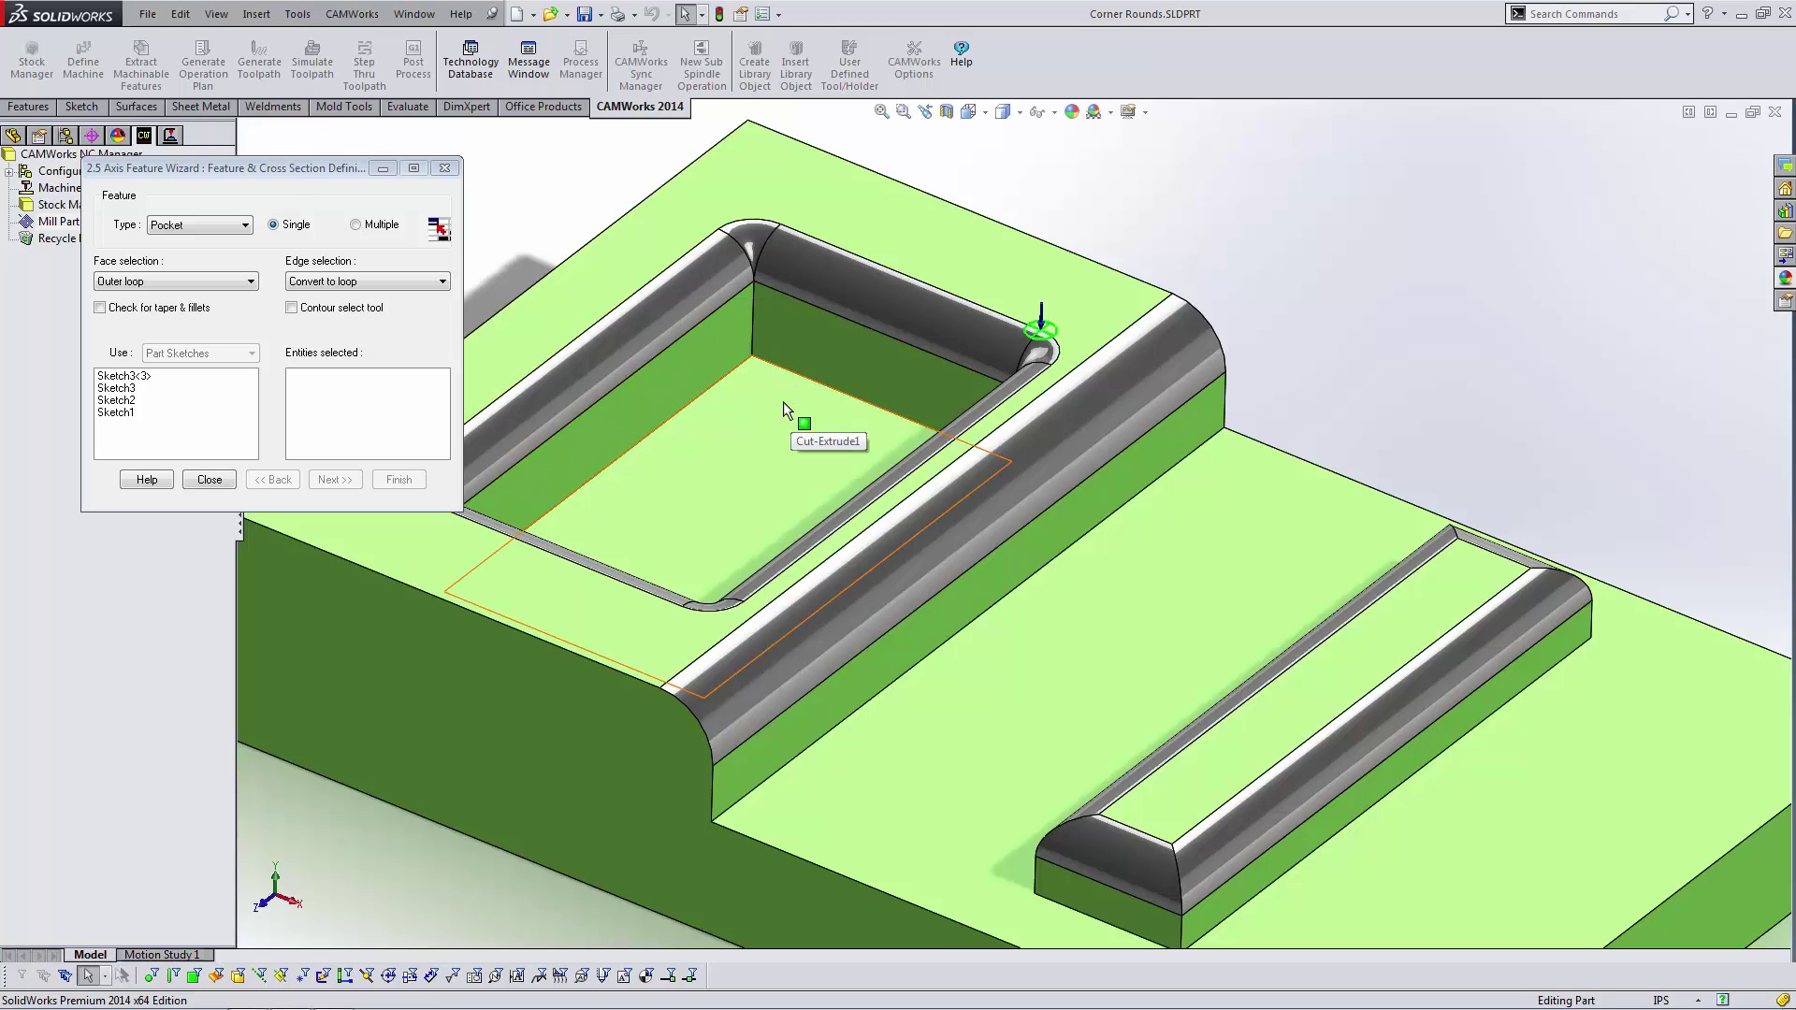
left_click(727, 301)
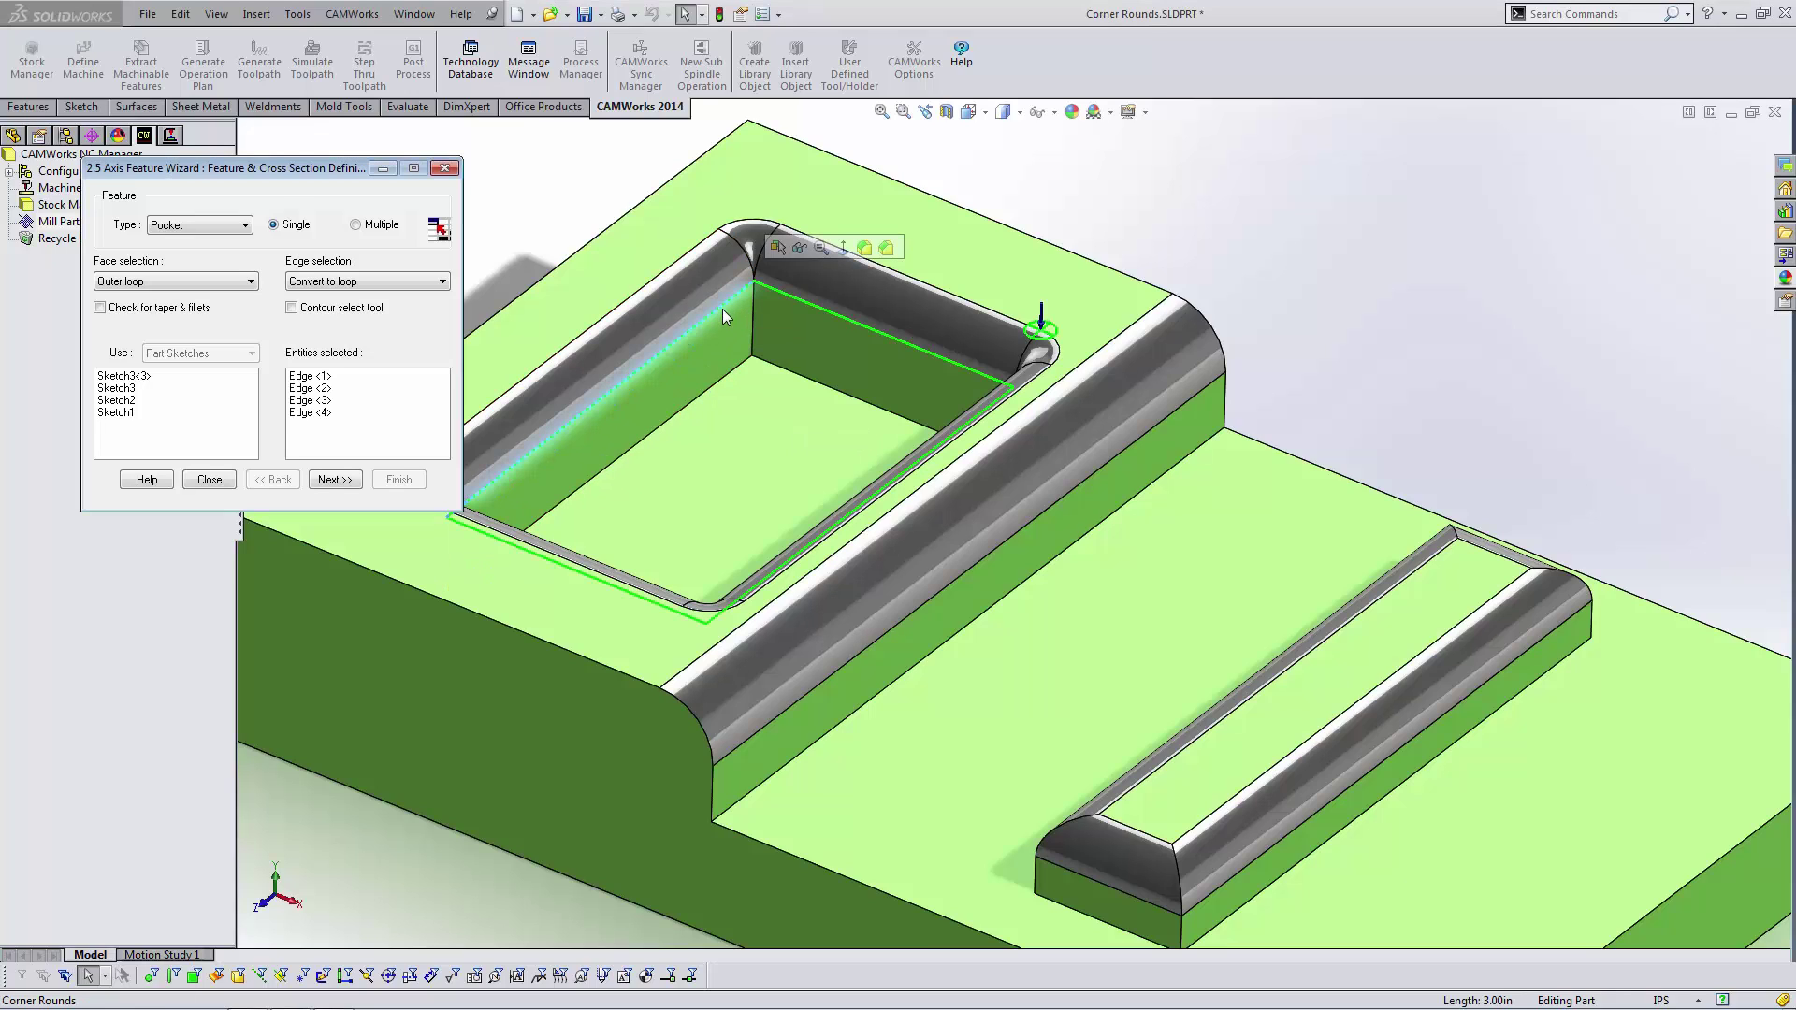
End the pocket depth Upto Face and finish the Rectangular Pocket feature.
left_click(335, 478)
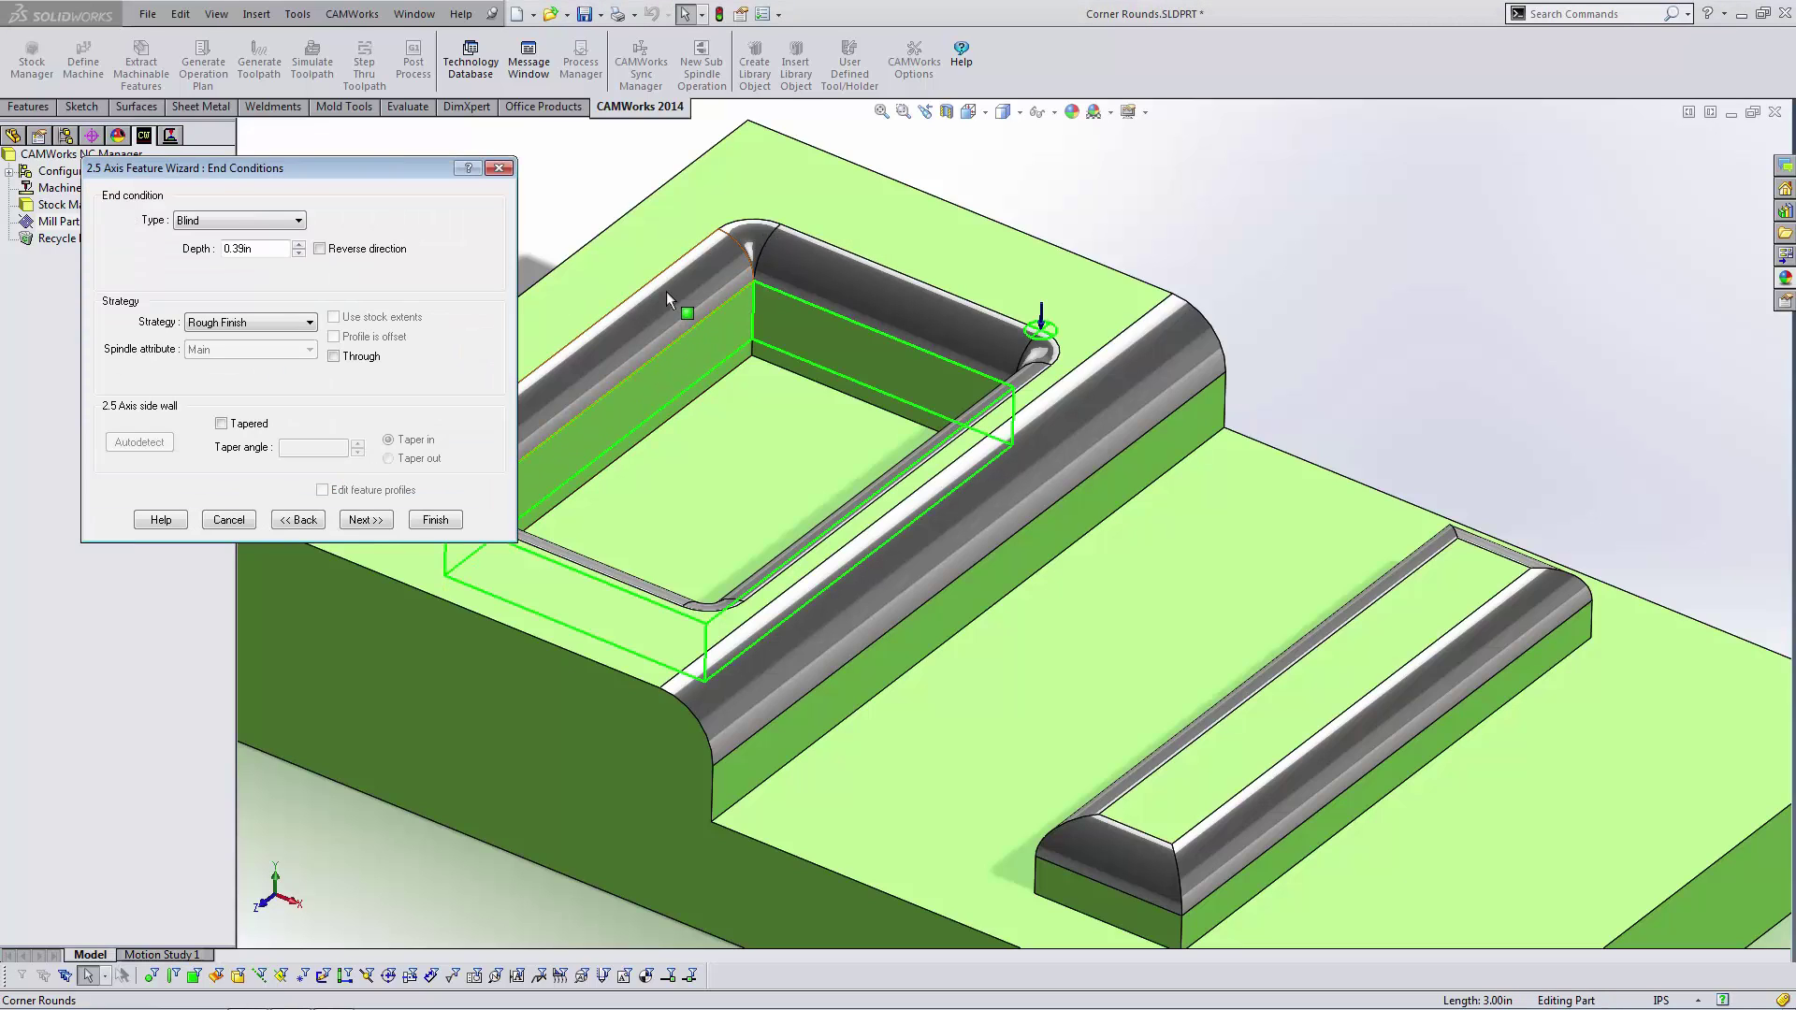
left_click(698, 199)
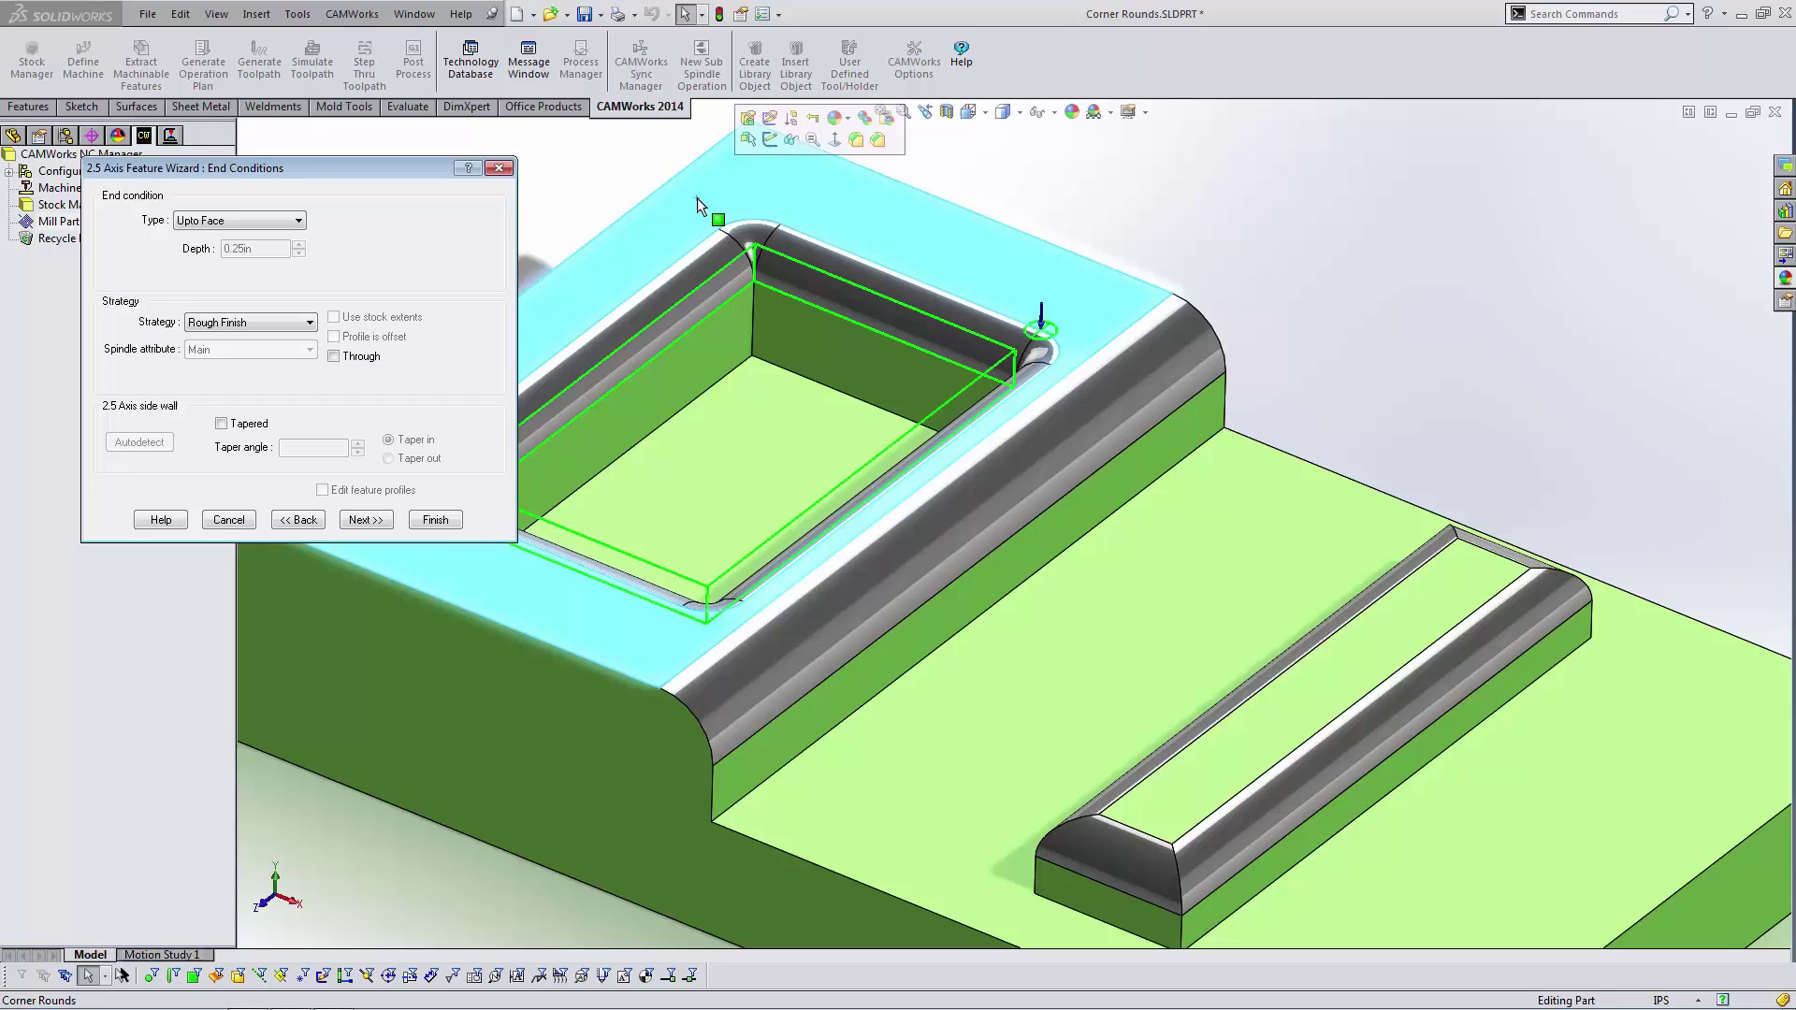
mouse_move(789, 311)
middle_mouse_down()
mouse_move(807, 291)
mouse_move(789, 298)
middle_mouse_up()
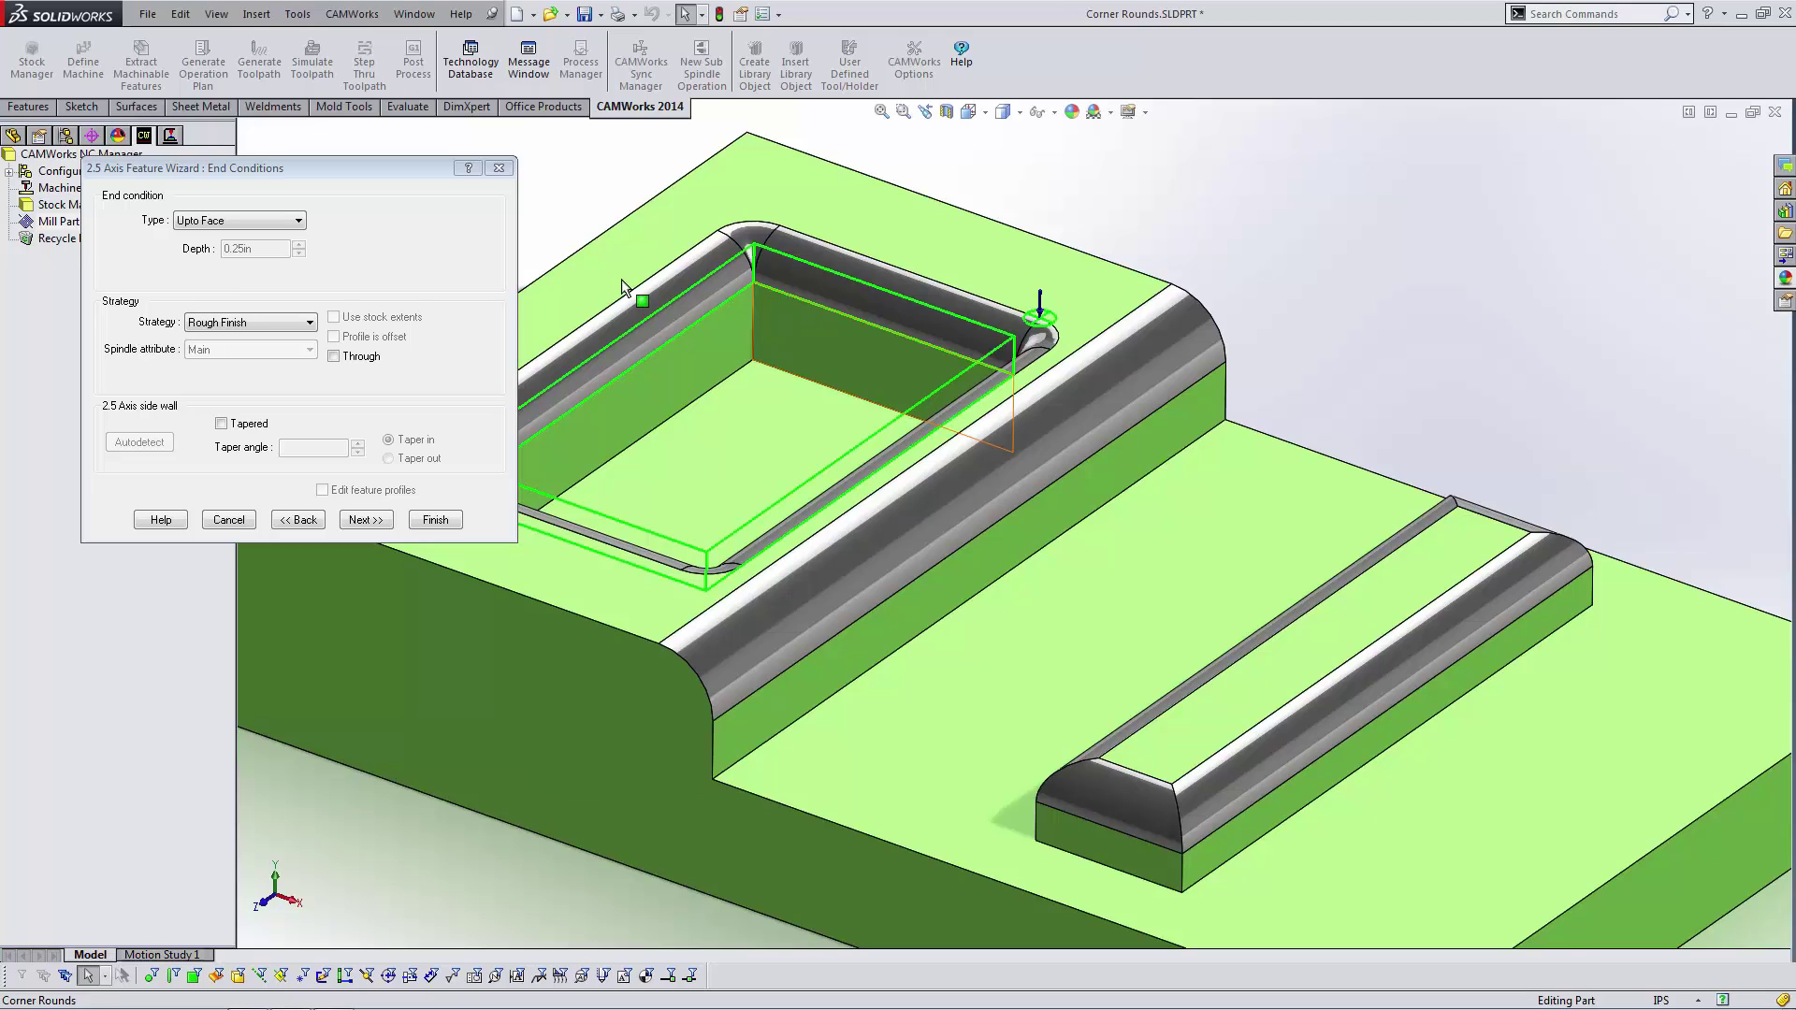
left_click(454, 520)
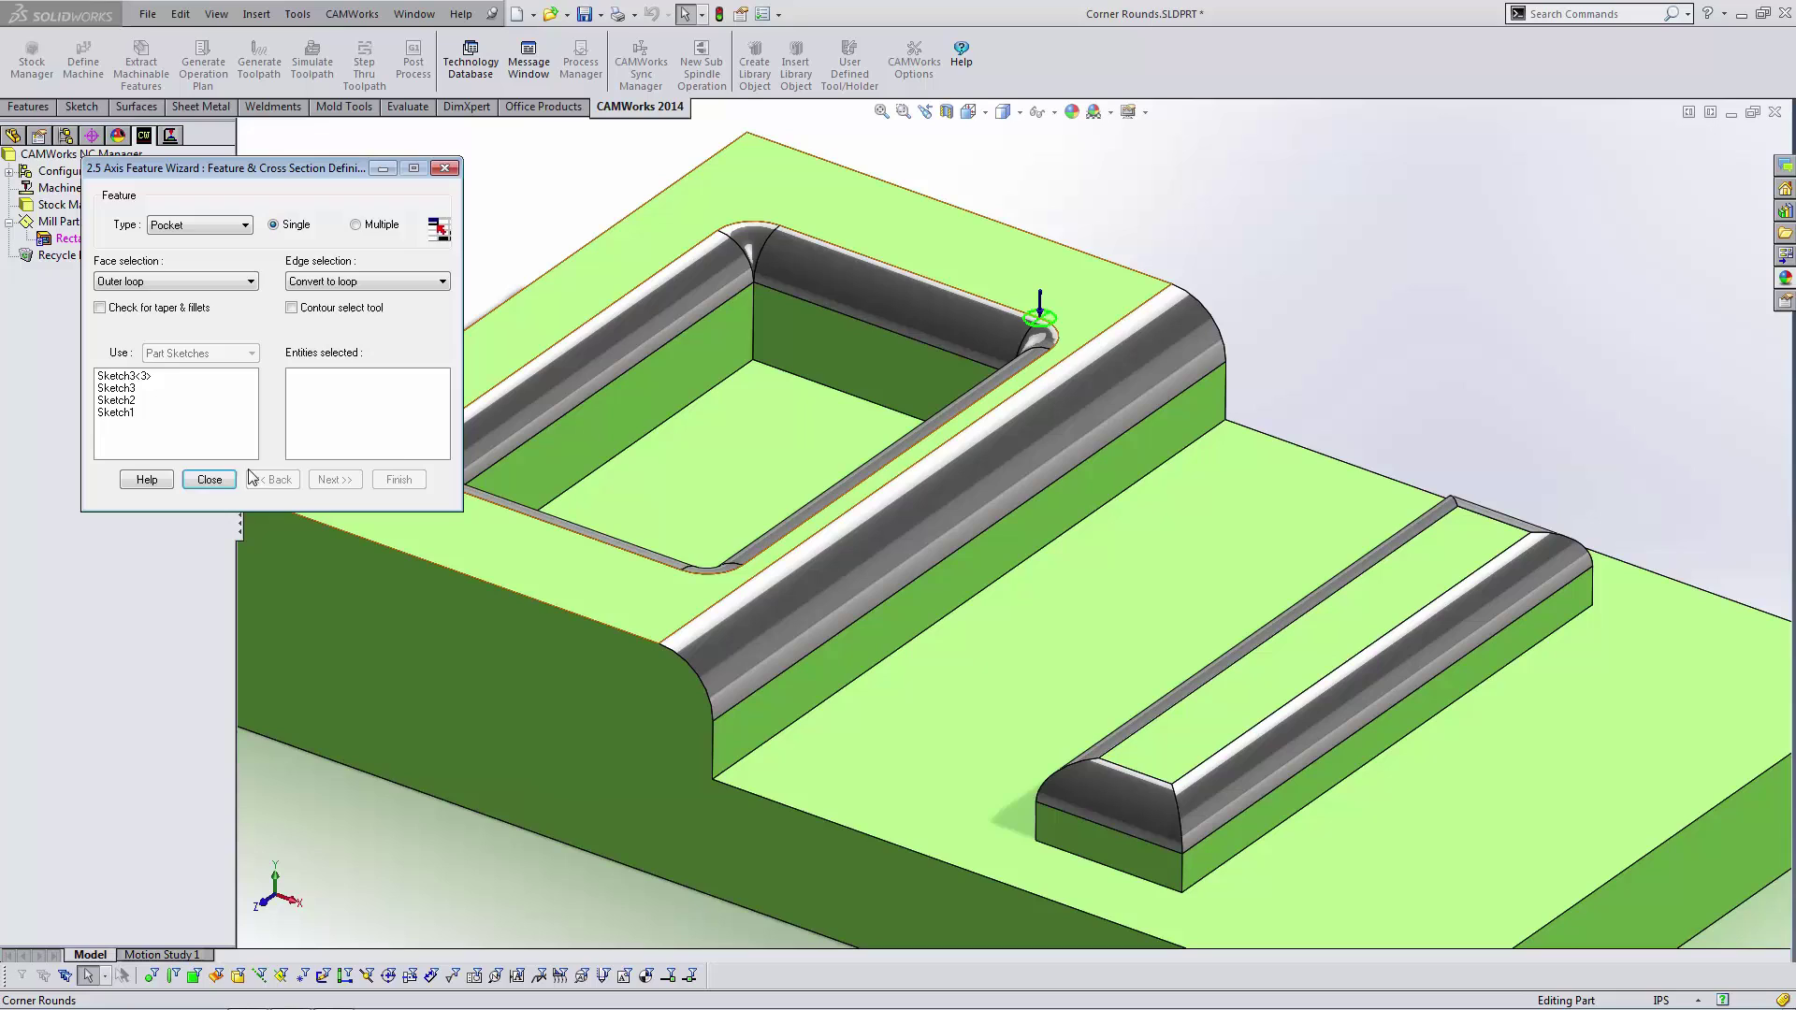
left_click(224, 479)
Create a Contour Mill operation on Rectangular Pocket1 and show its Tool Crib.
right_click(129, 240)
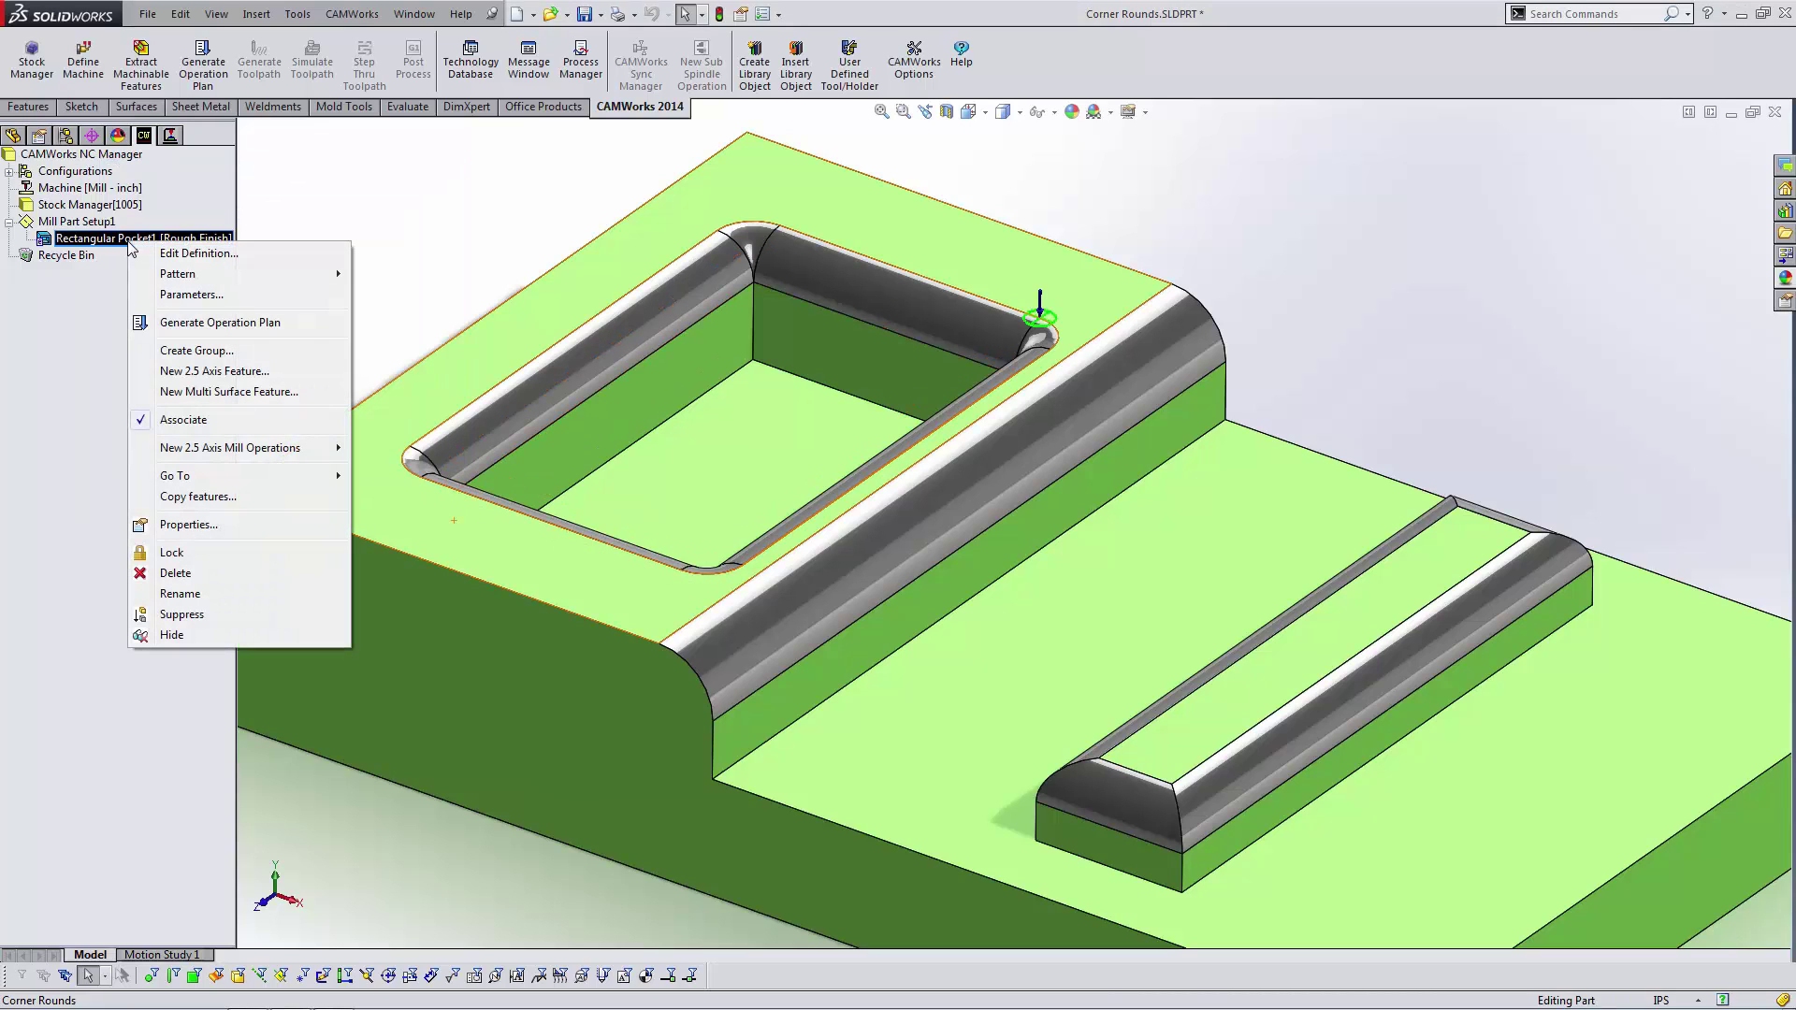
mouse_move(280, 447)
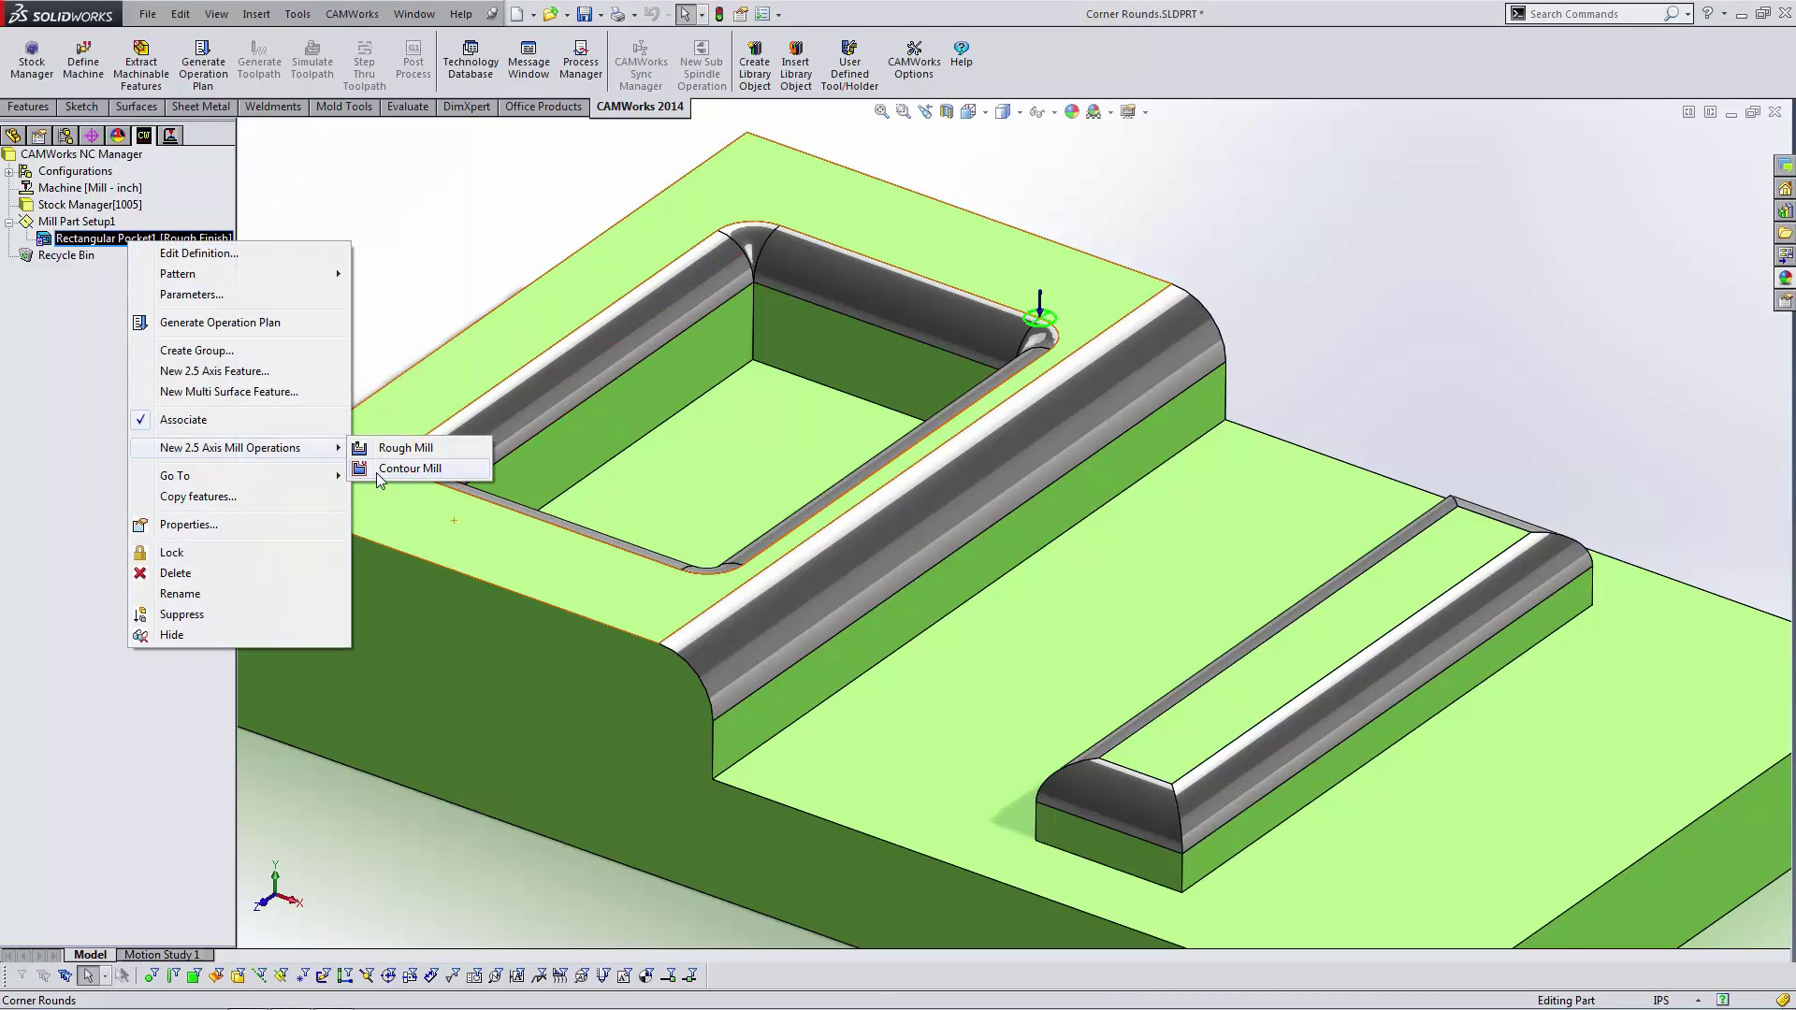
left_click(376, 474)
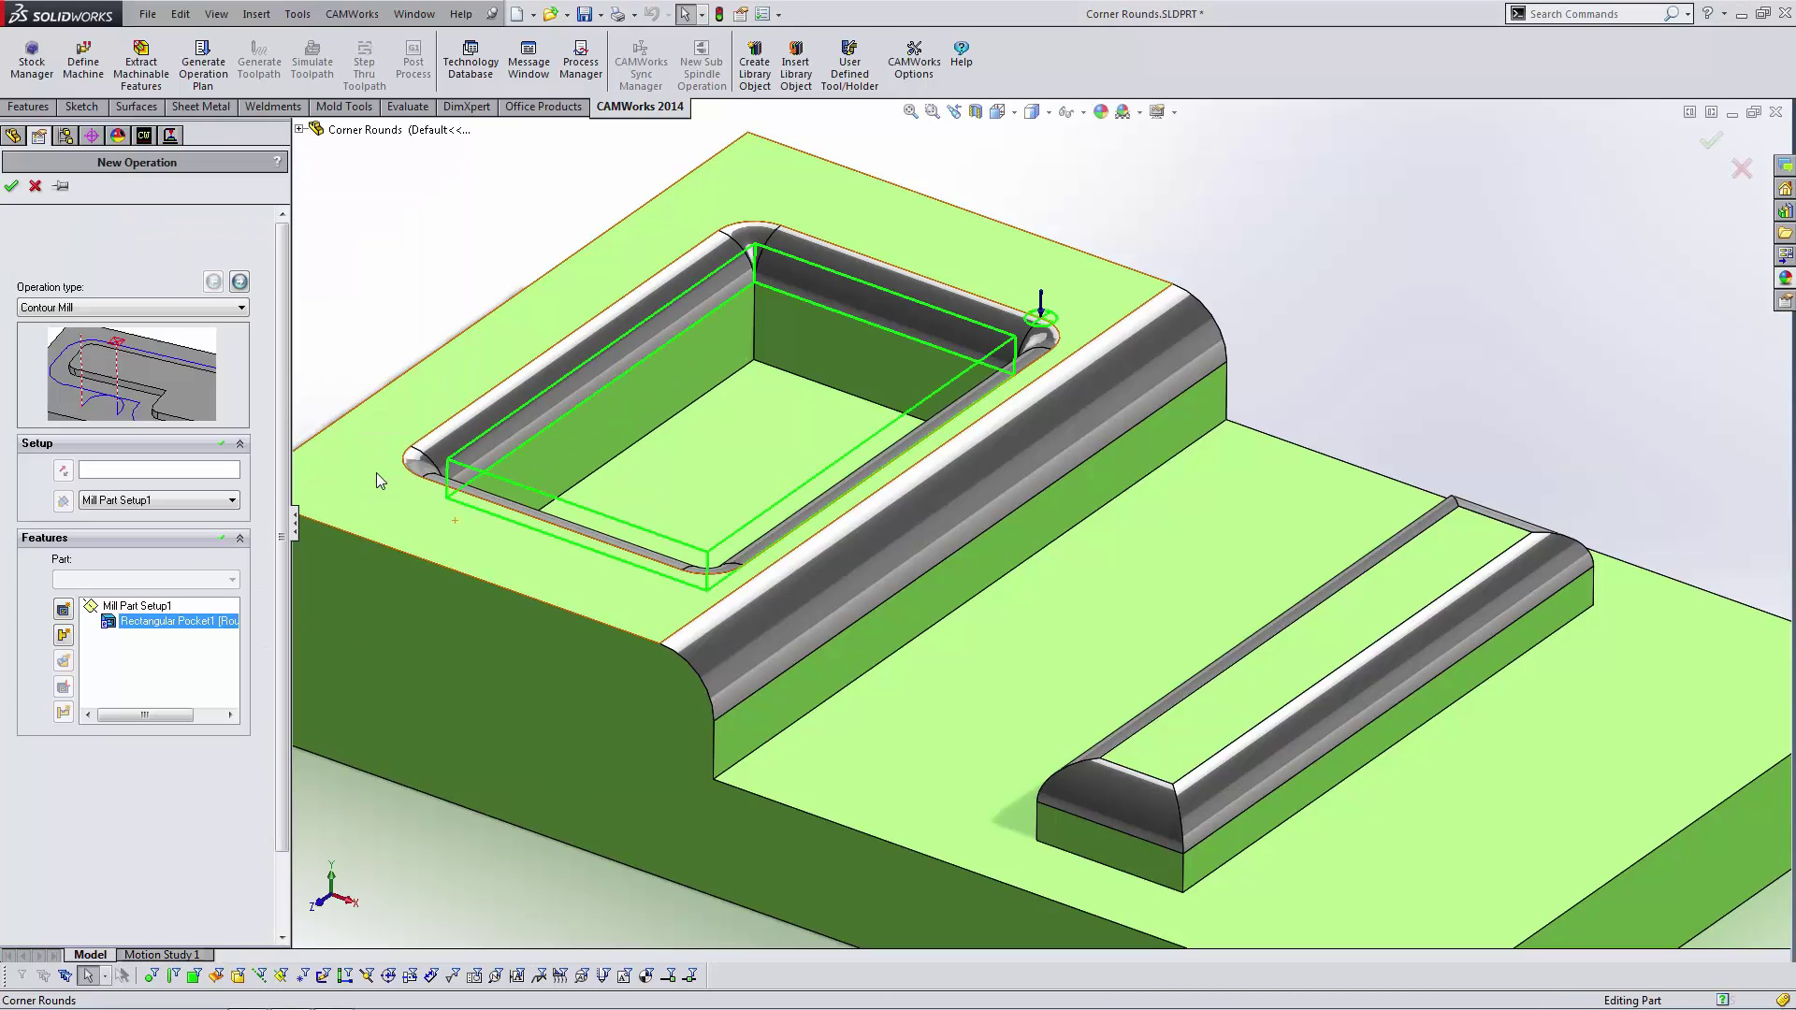
left_click(13, 186)
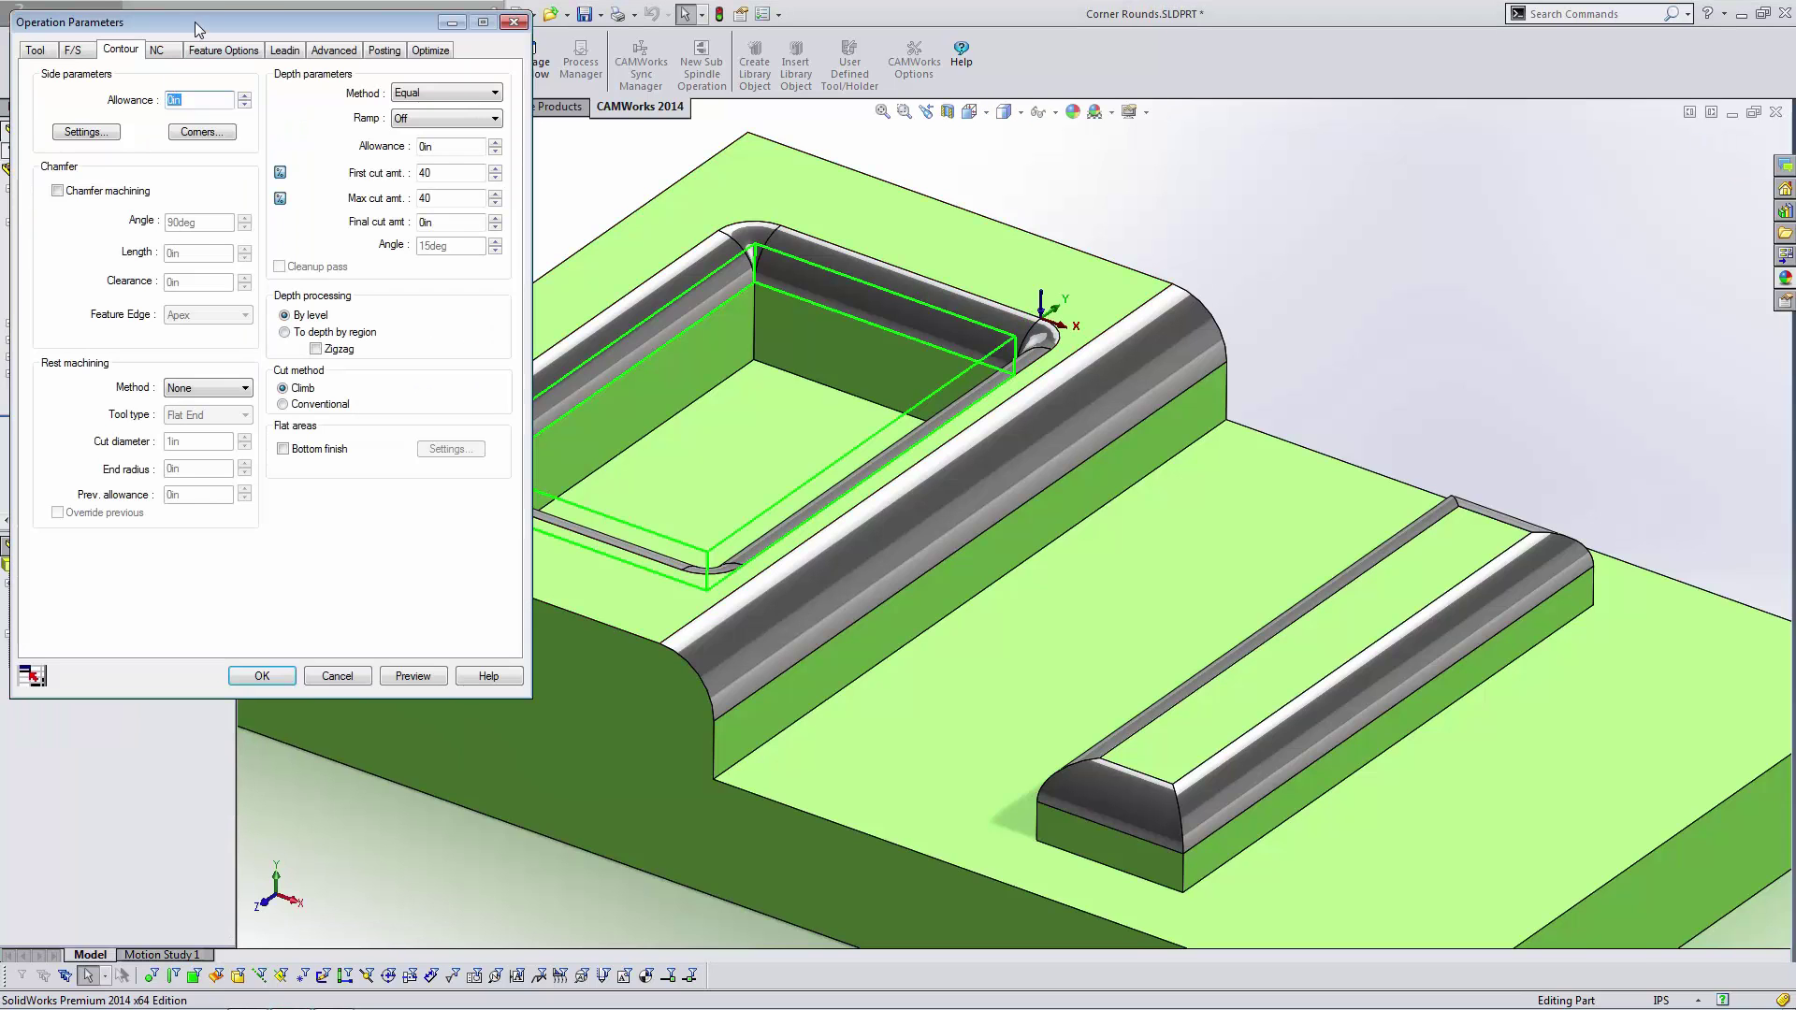
left_click_drag(195, 21, 344, 154)
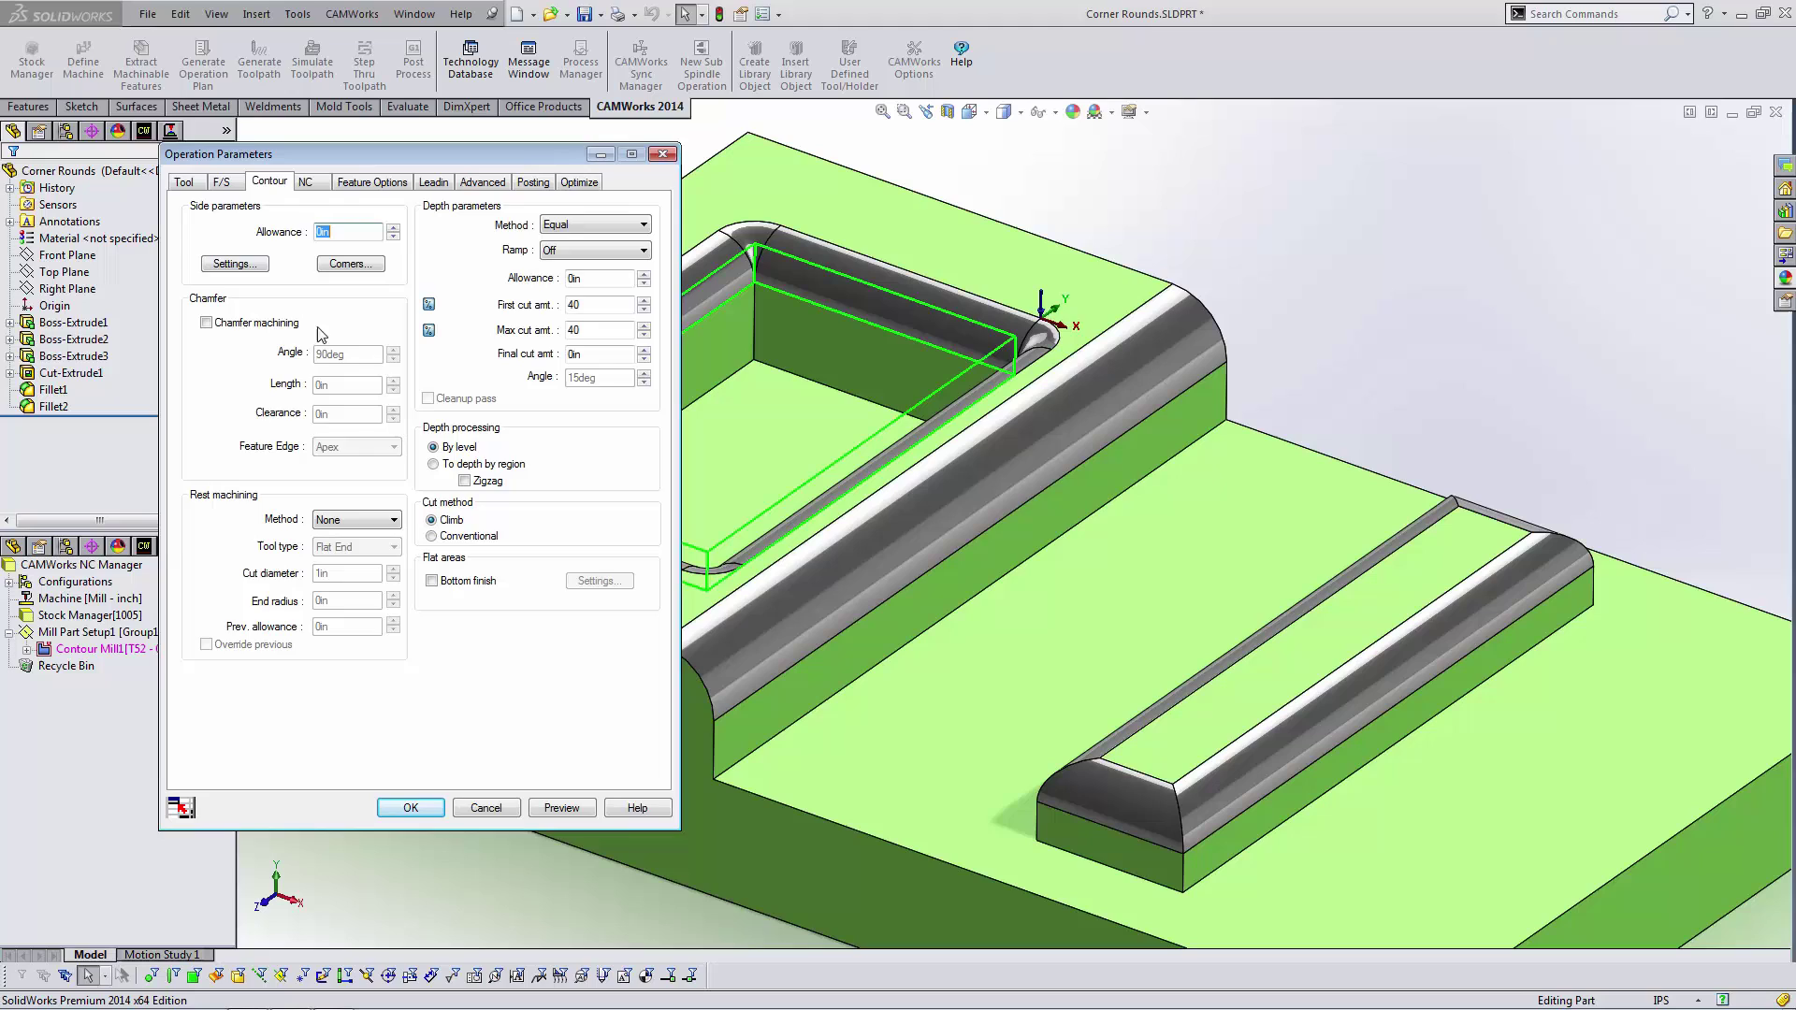
left_click(184, 184)
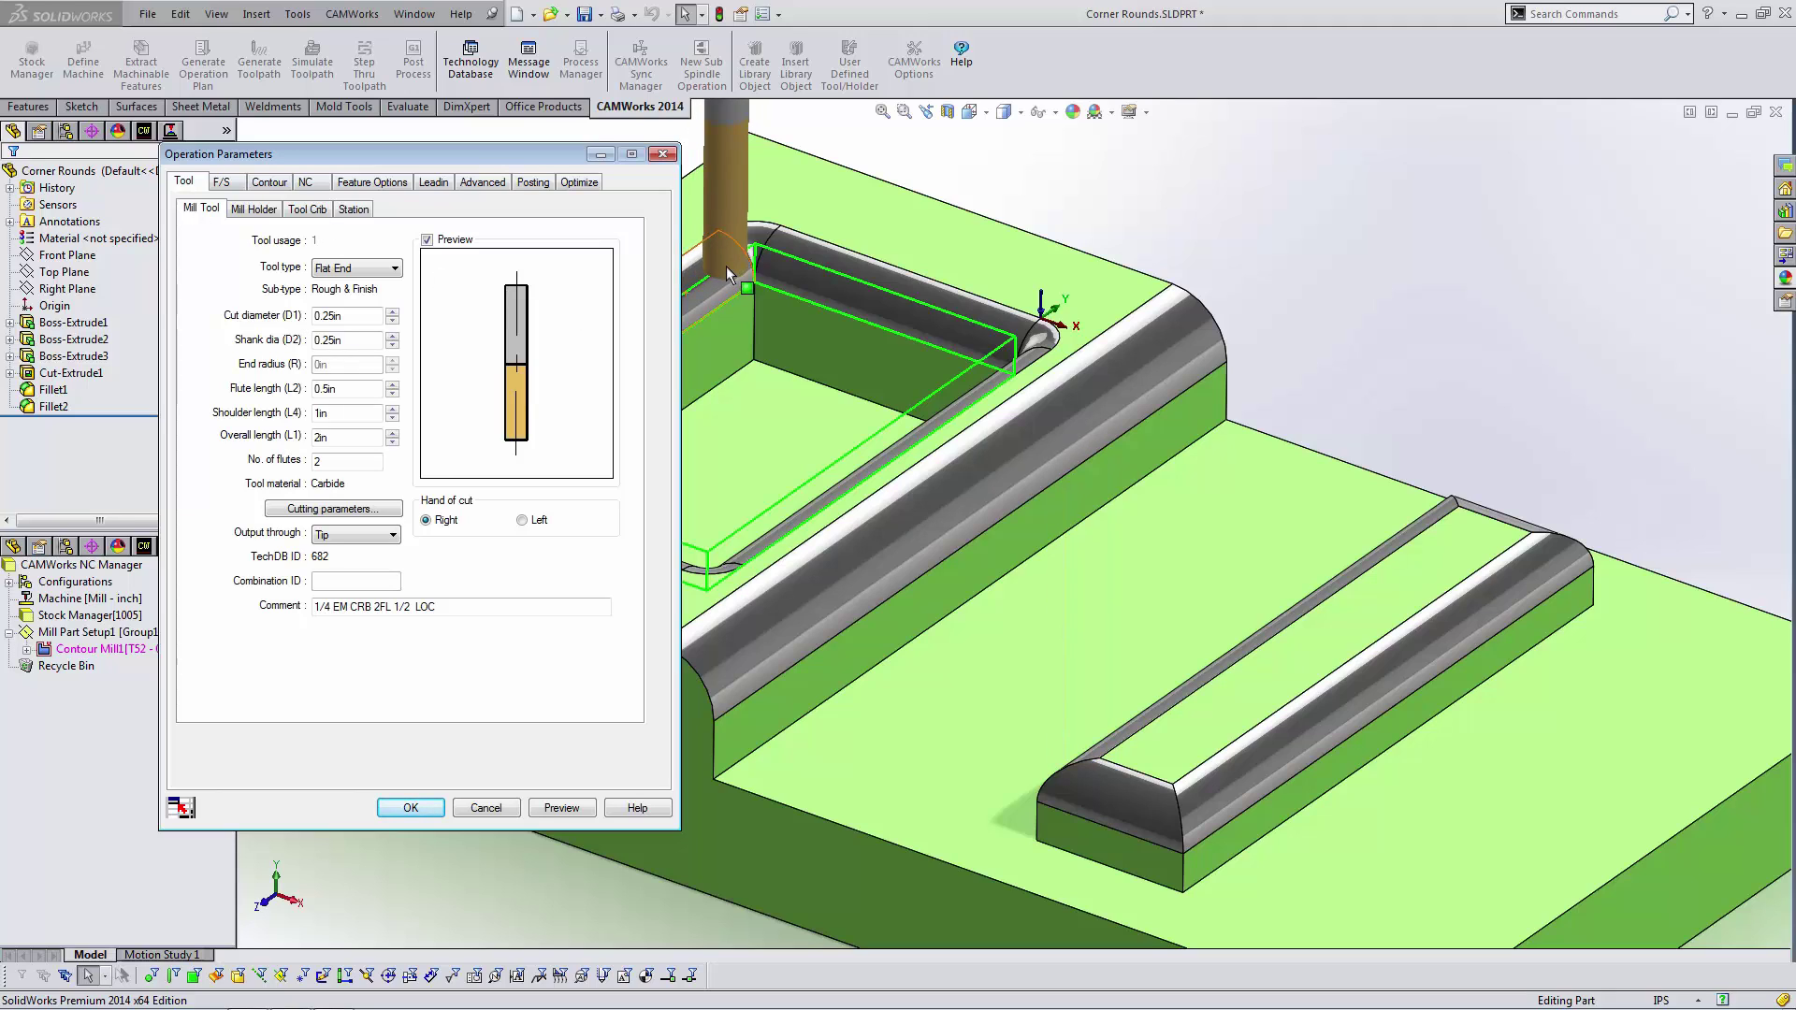
left_click(307, 209)
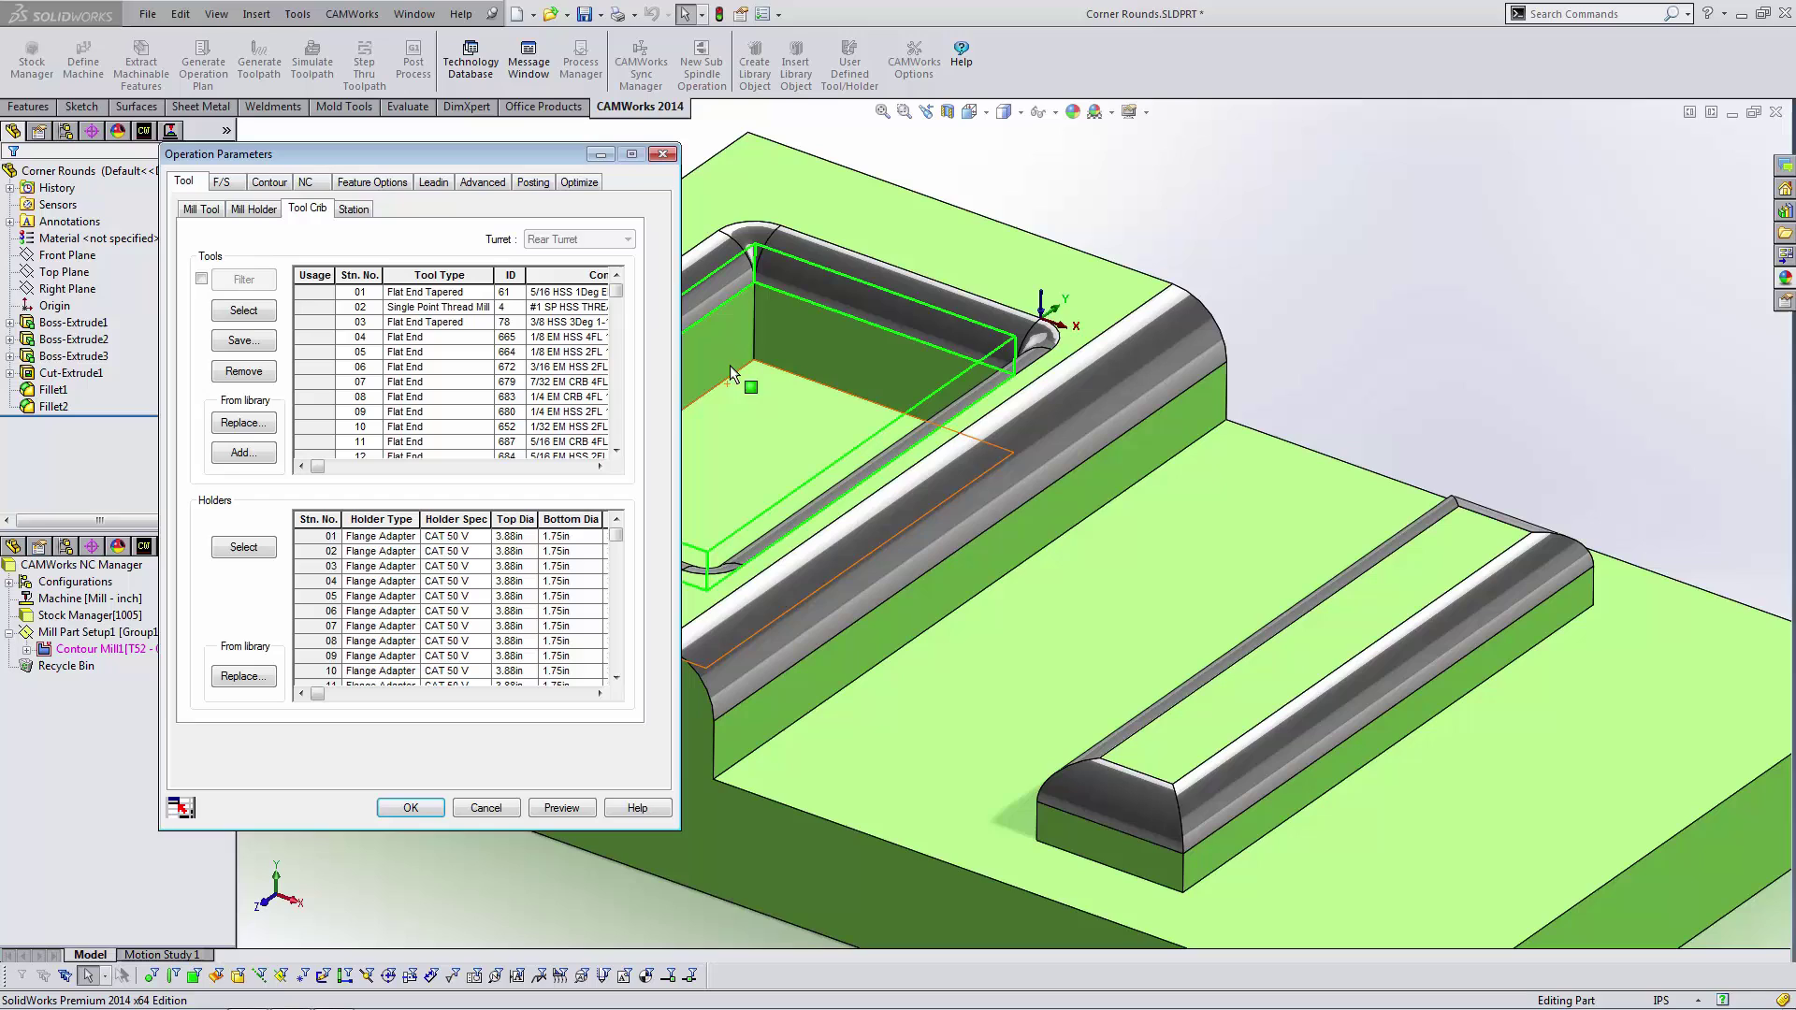
Add the 1/4R HSS CORNER ROUND tool to the crib, filtering by Corner Round type.
left_click_drag(633, 388, 640, 449)
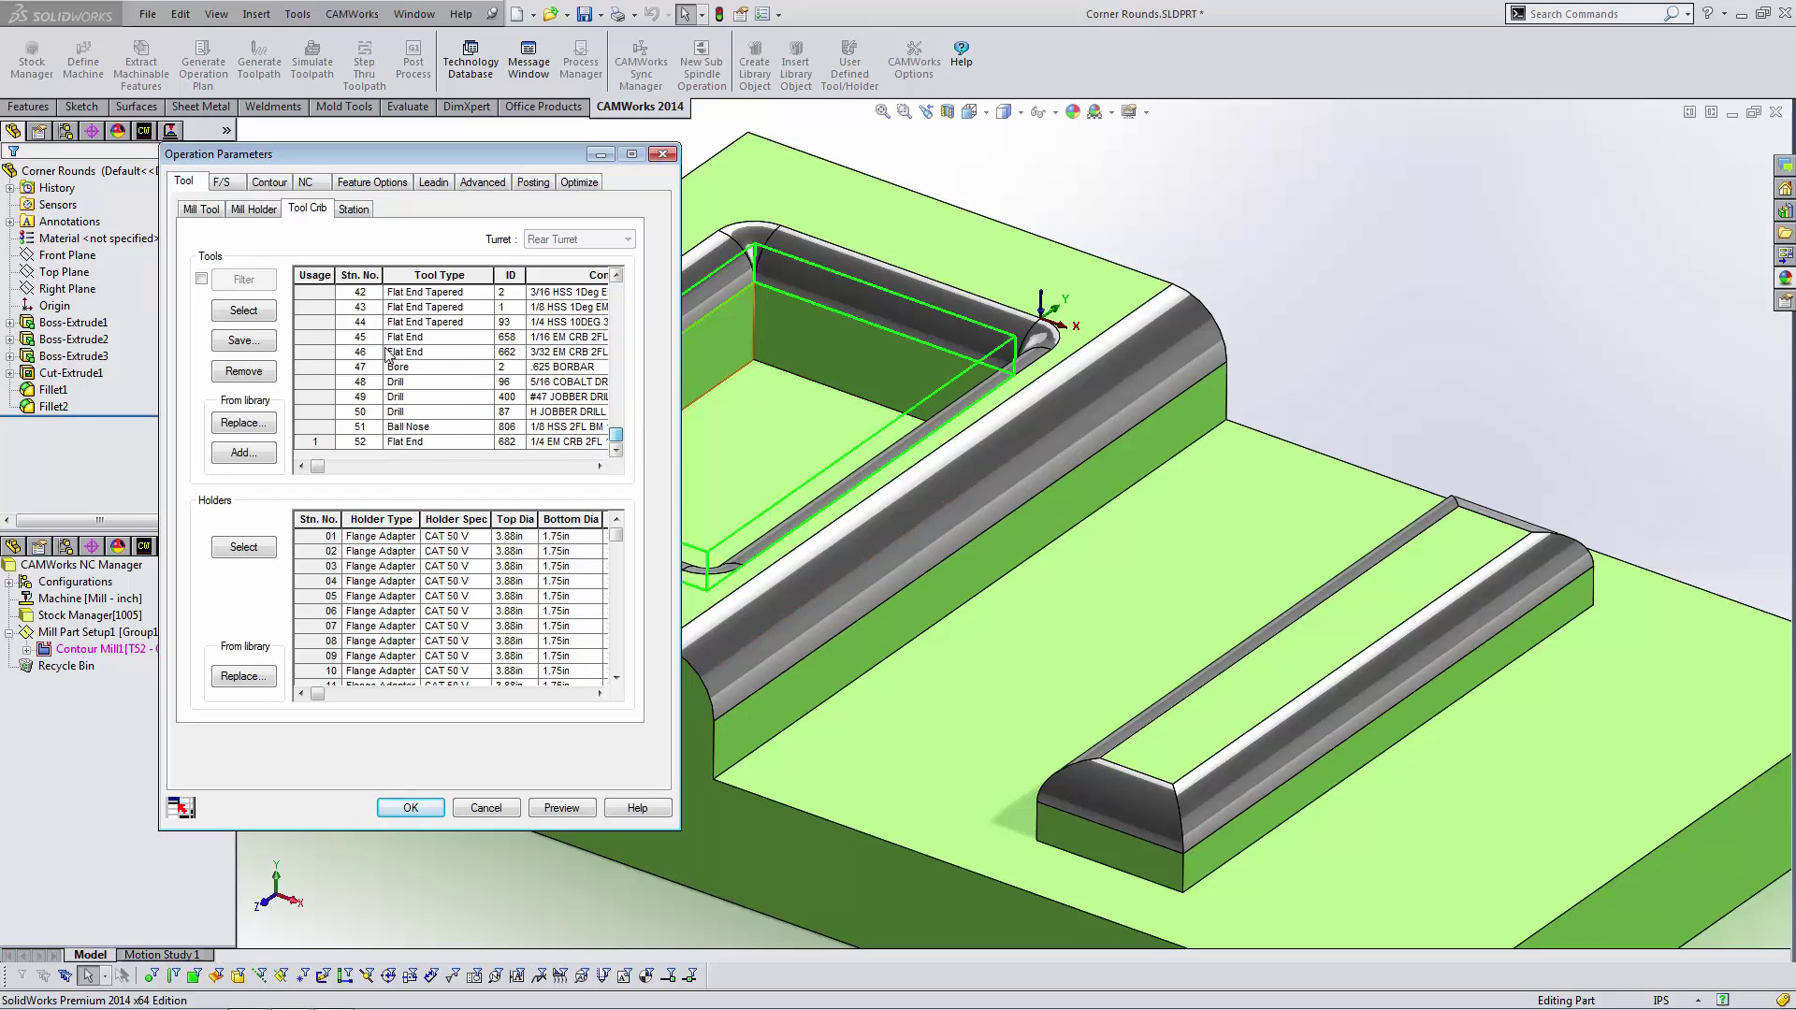
left_click(251, 457)
left_click(344, 398)
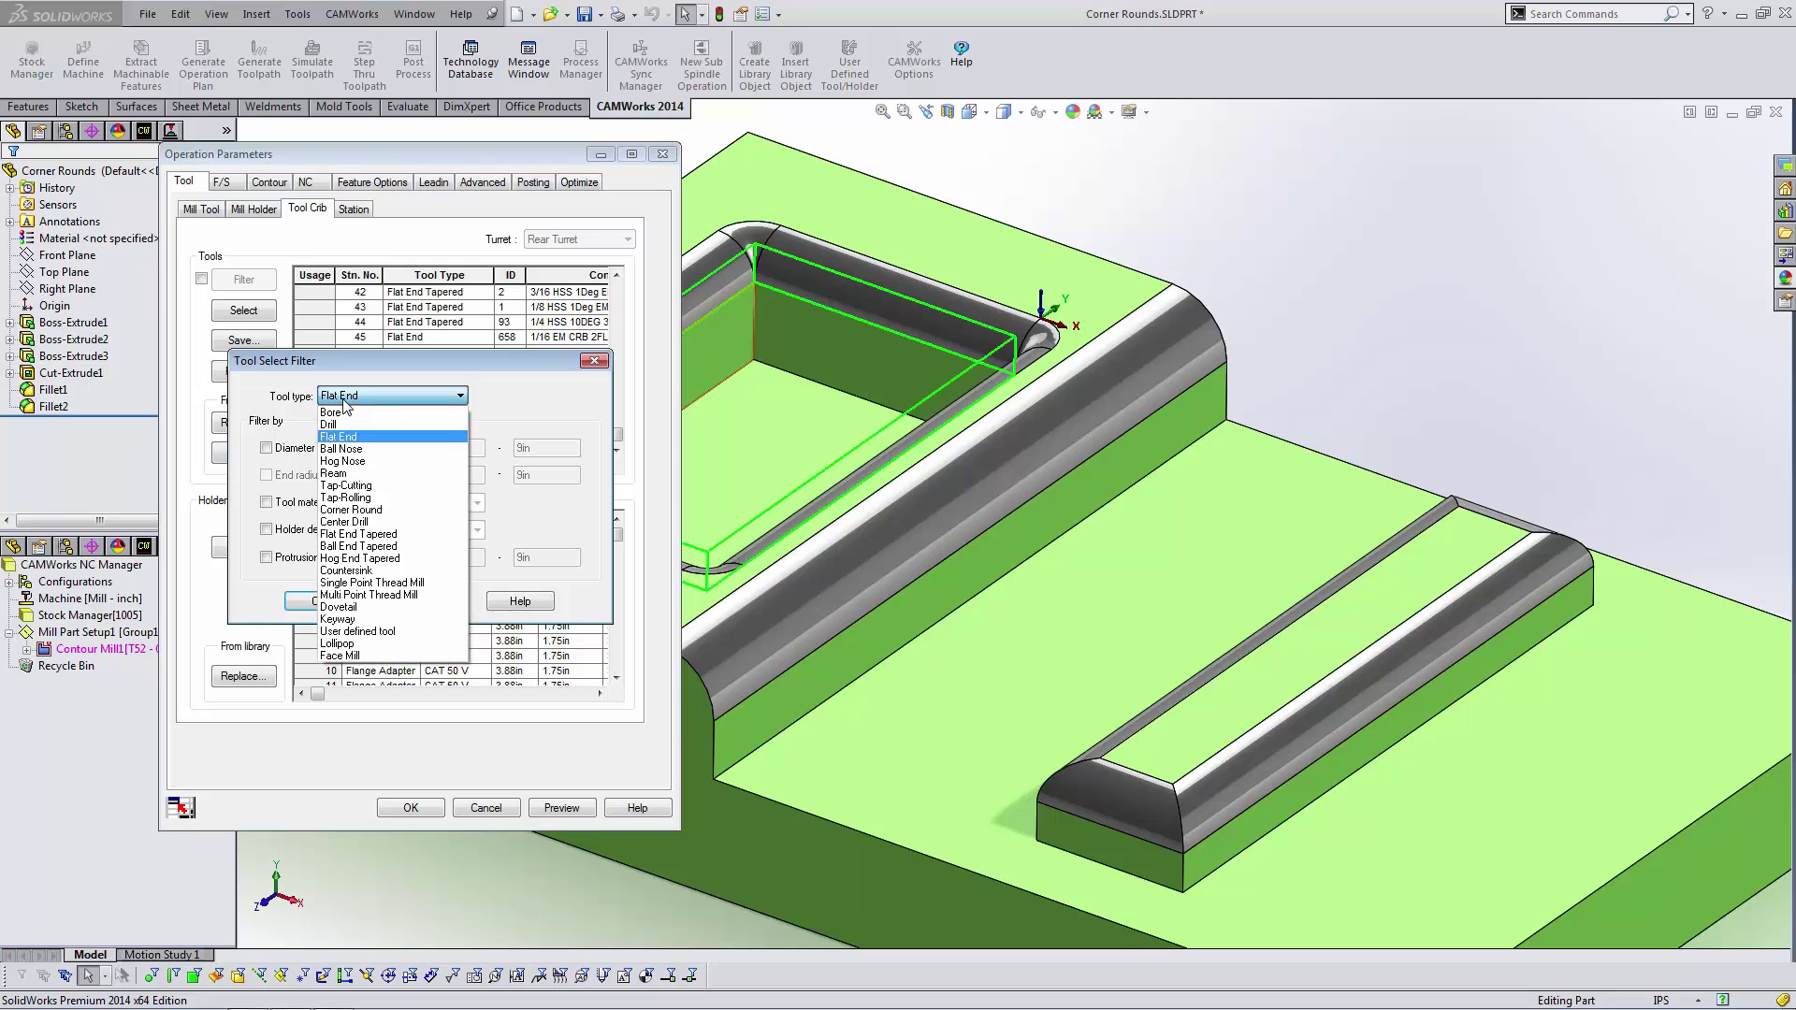
left_click(350, 510)
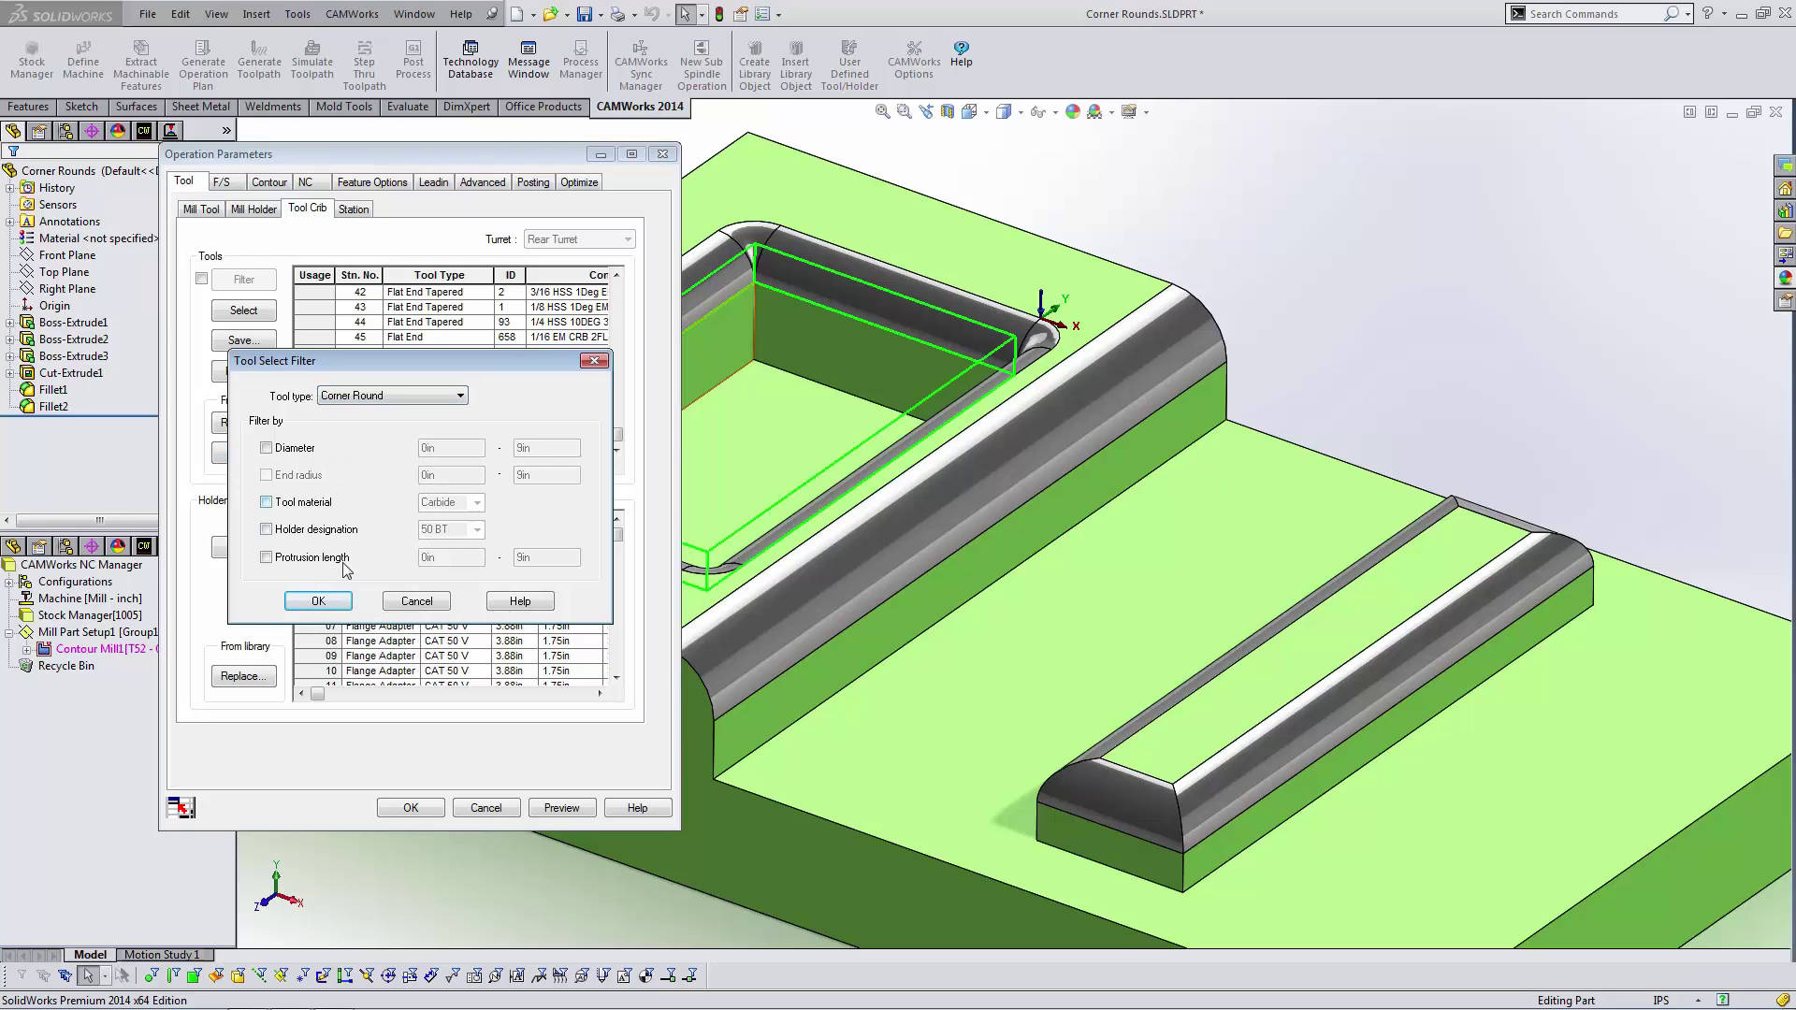
left_click(348, 602)
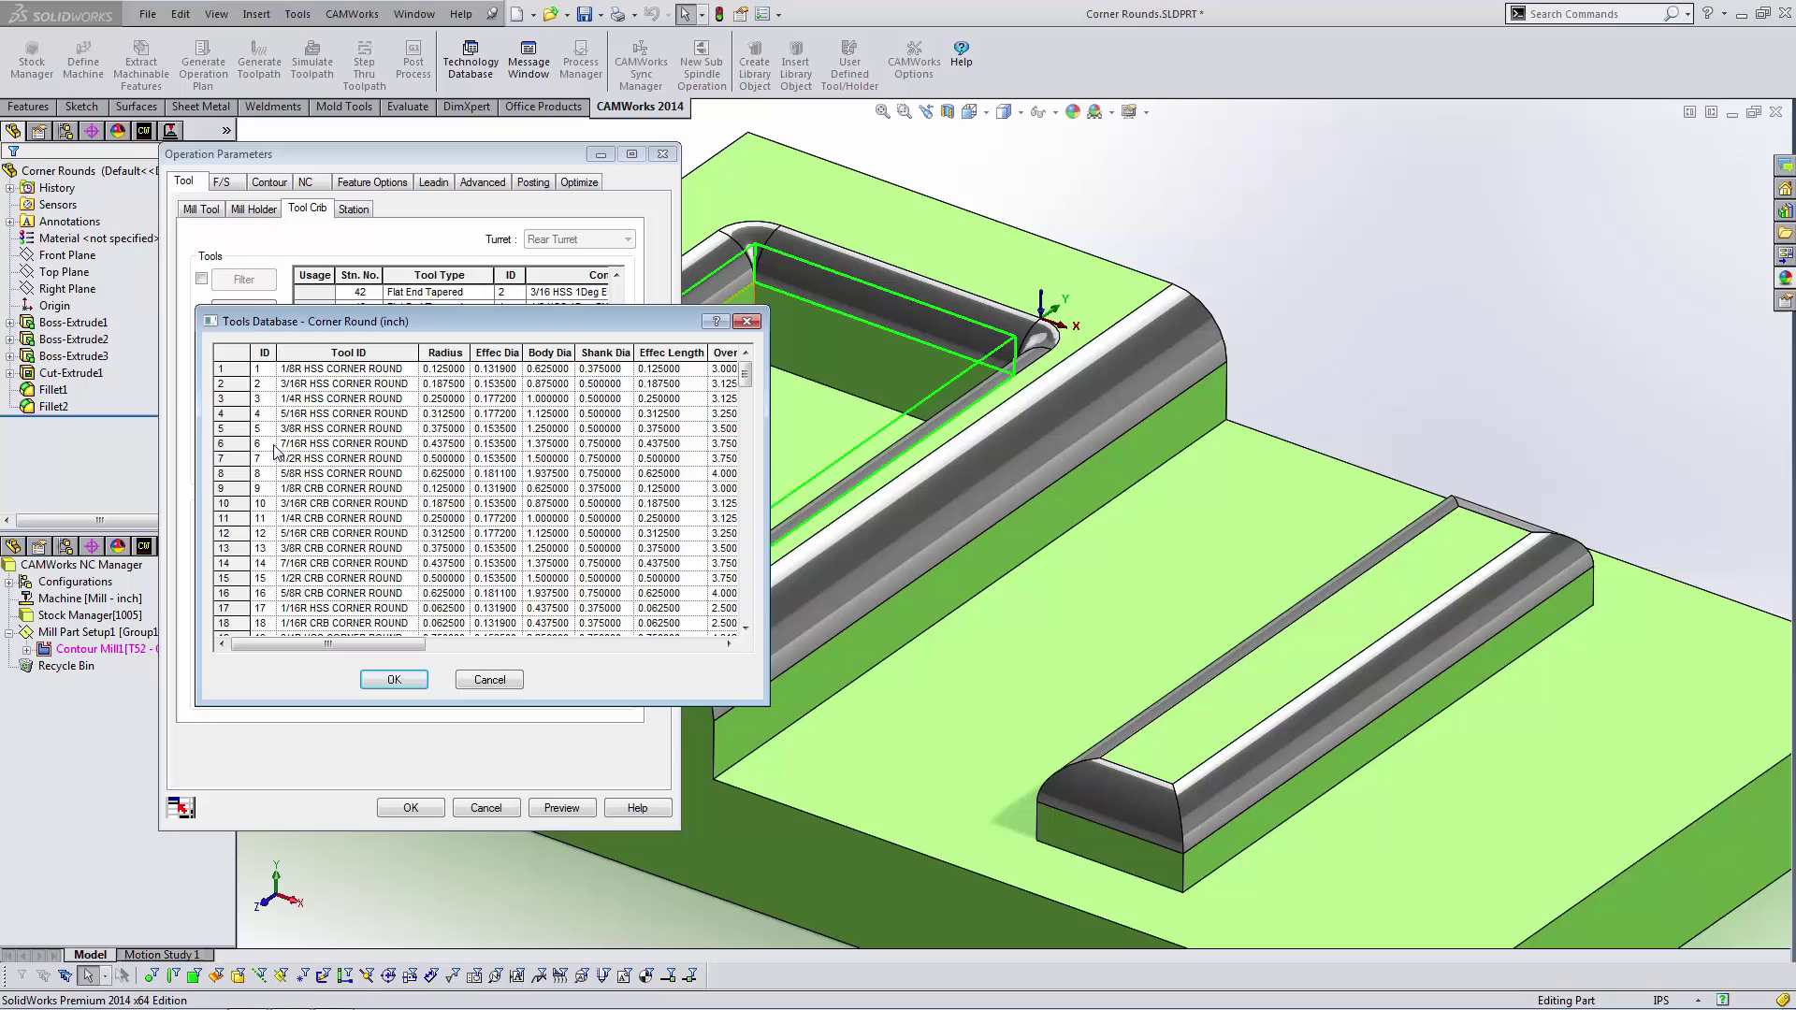
left_click(232, 401)
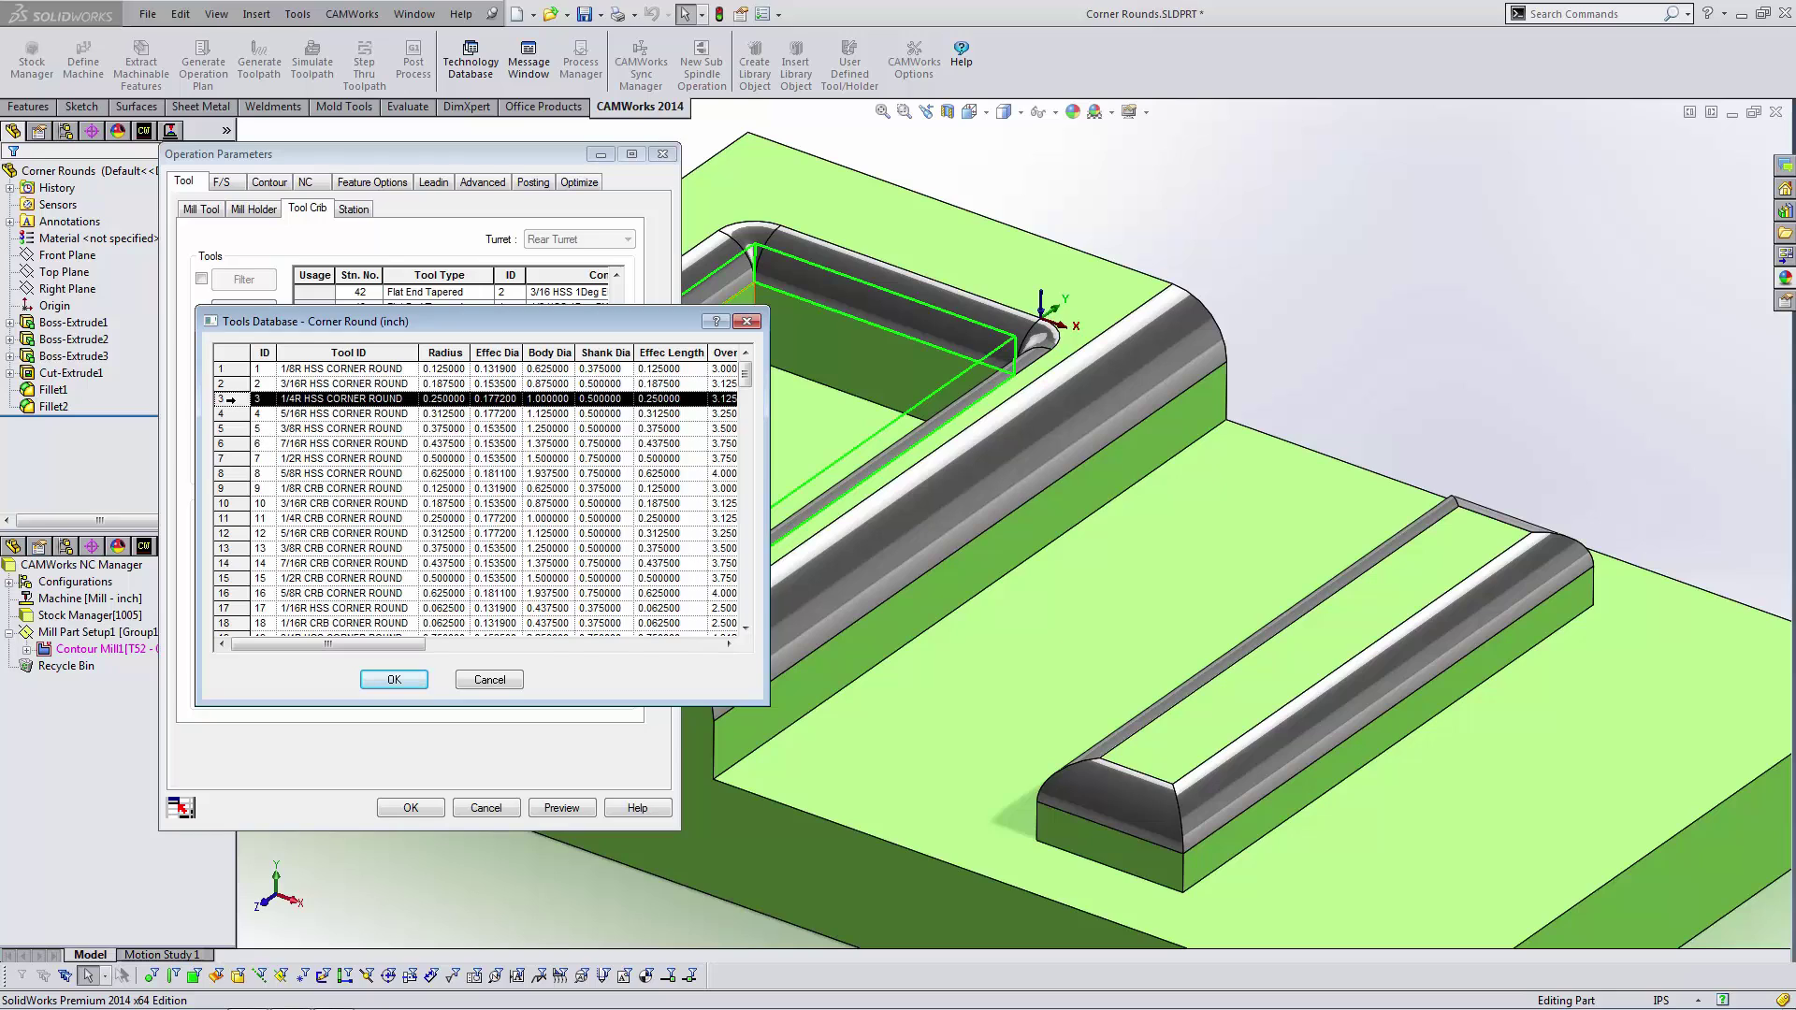
left_click(393, 679)
Select the row 53 corner-round tool, replace its holder, and preview the toolpath.
left_click(616, 450)
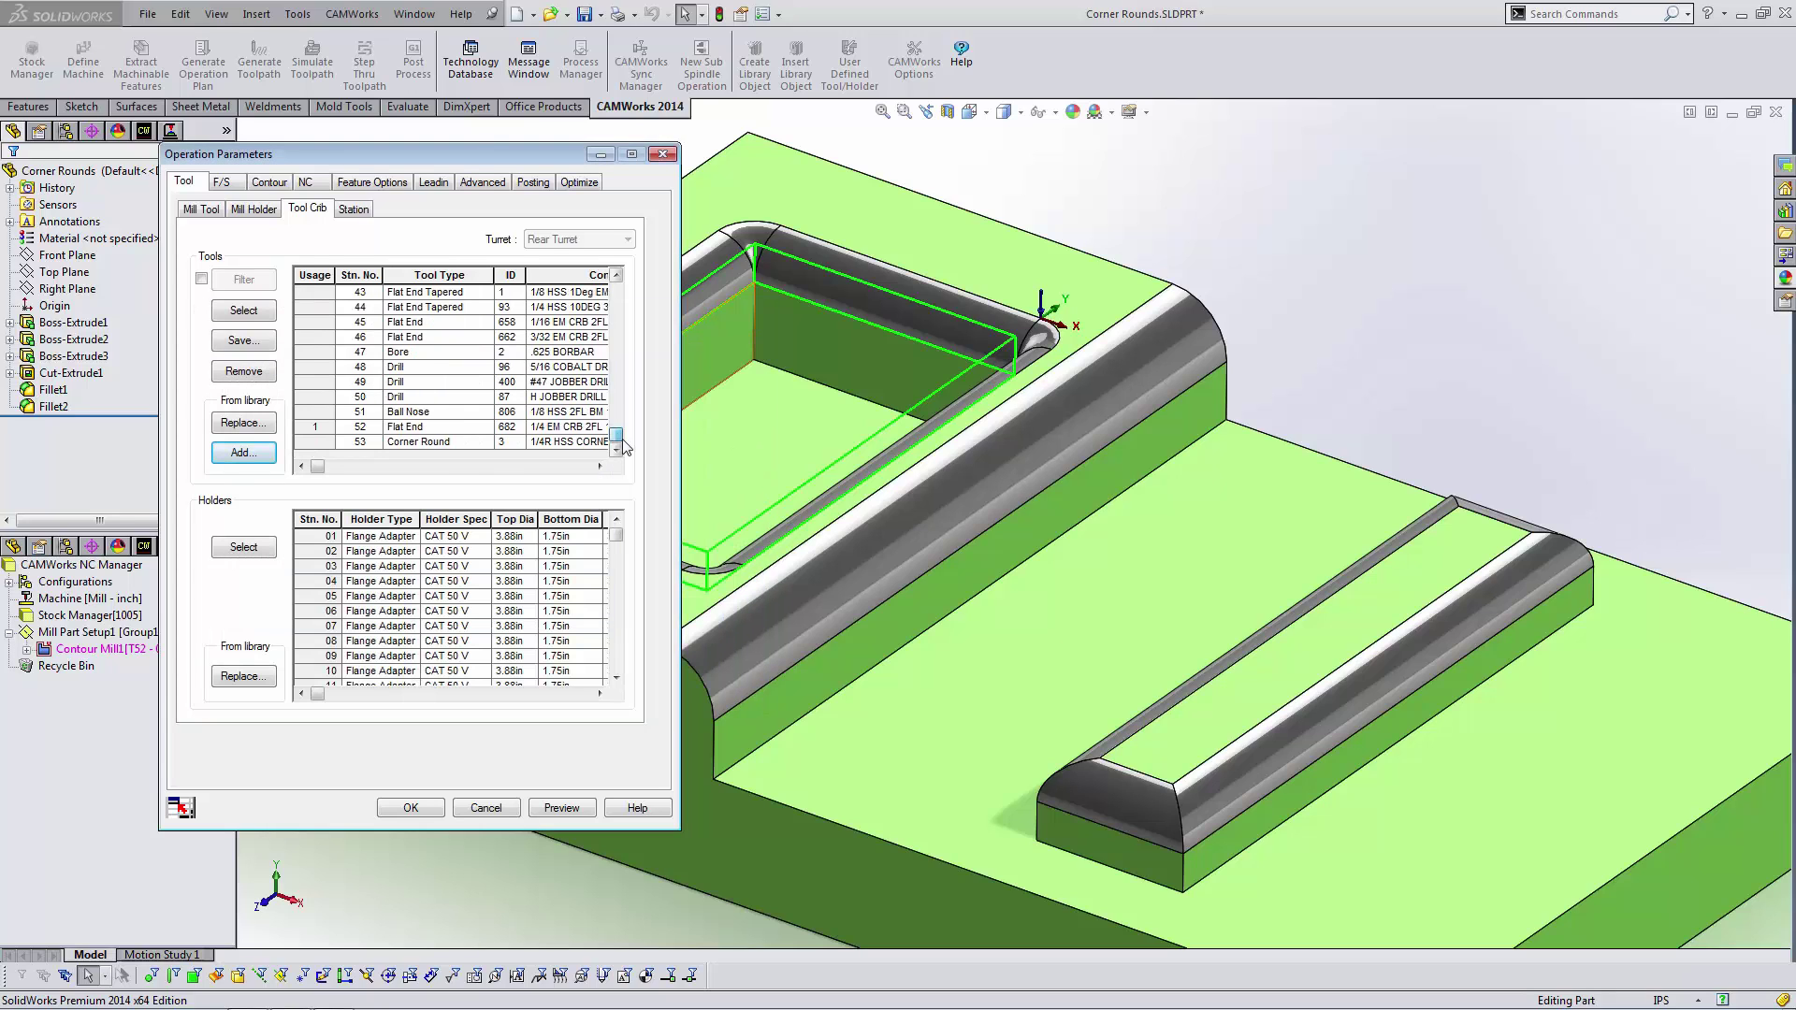
left_click(328, 441)
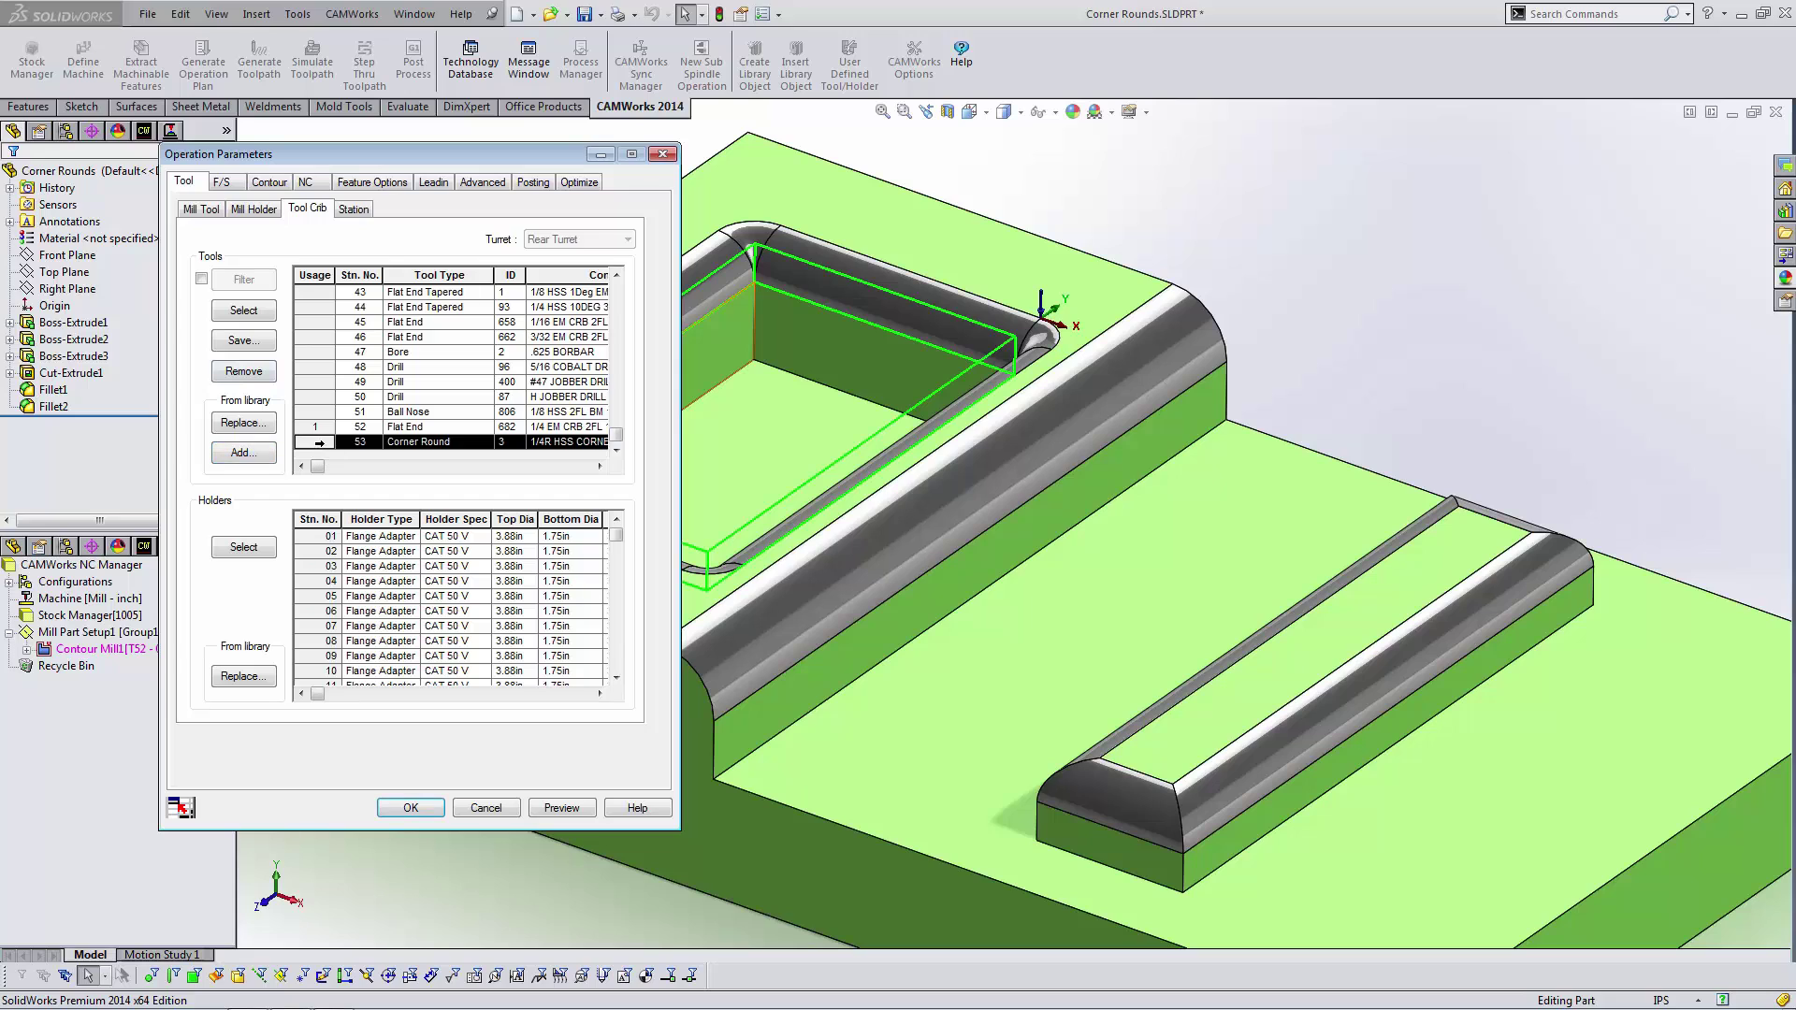
left_click(246, 313)
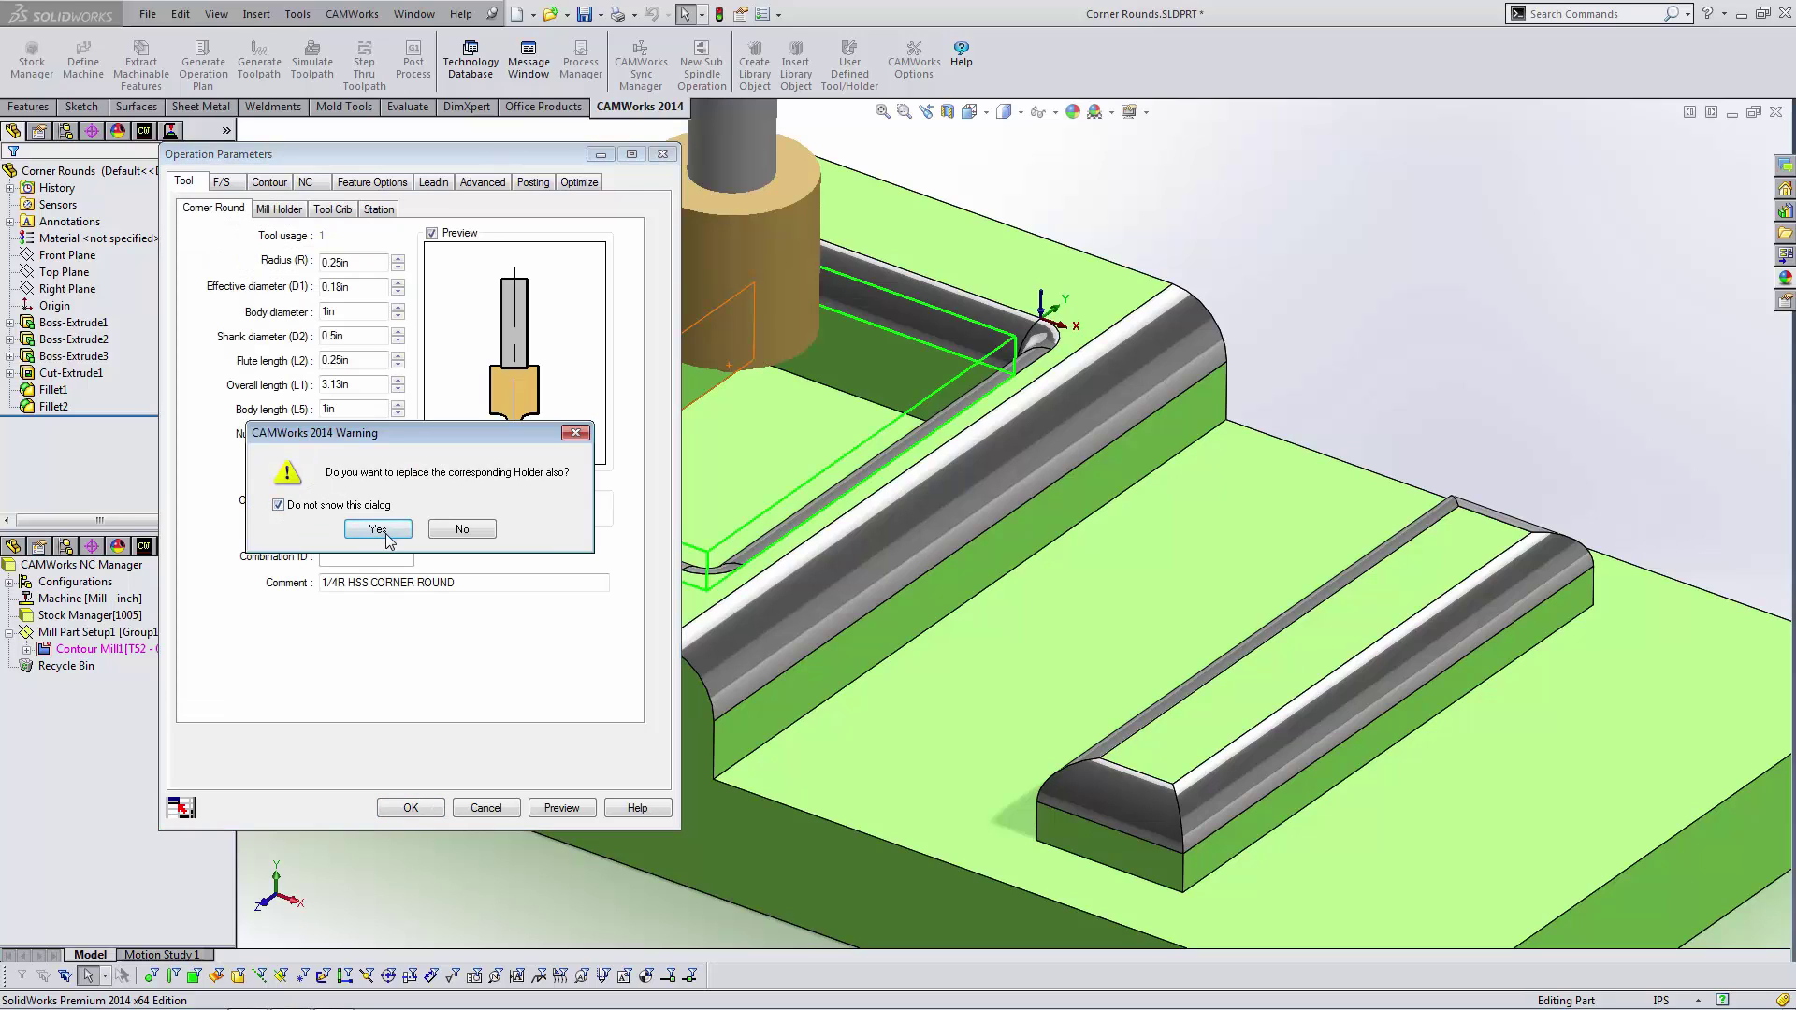
left_click(389, 542)
left_click(578, 806)
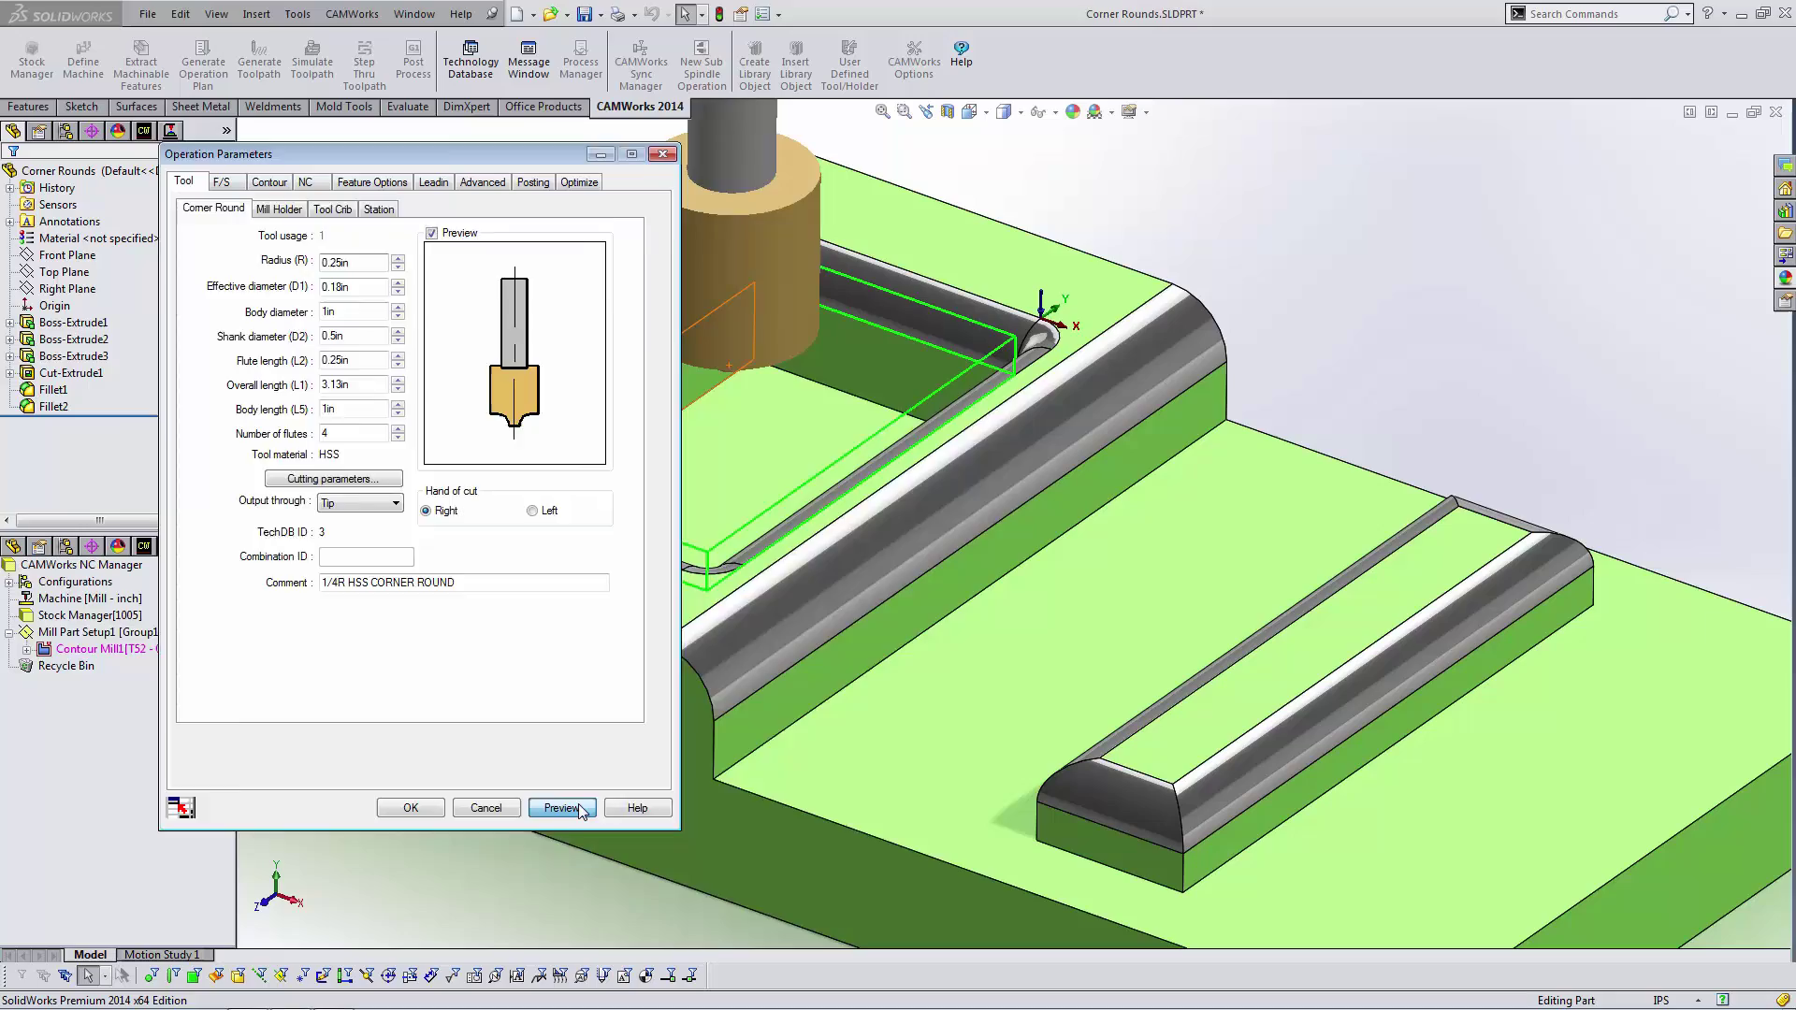
Orbit and zoom around the pocket corner to inspect Contour Mill1's corner-round toolpath preview.
middle_click_drag(756, 457, 926, 379)
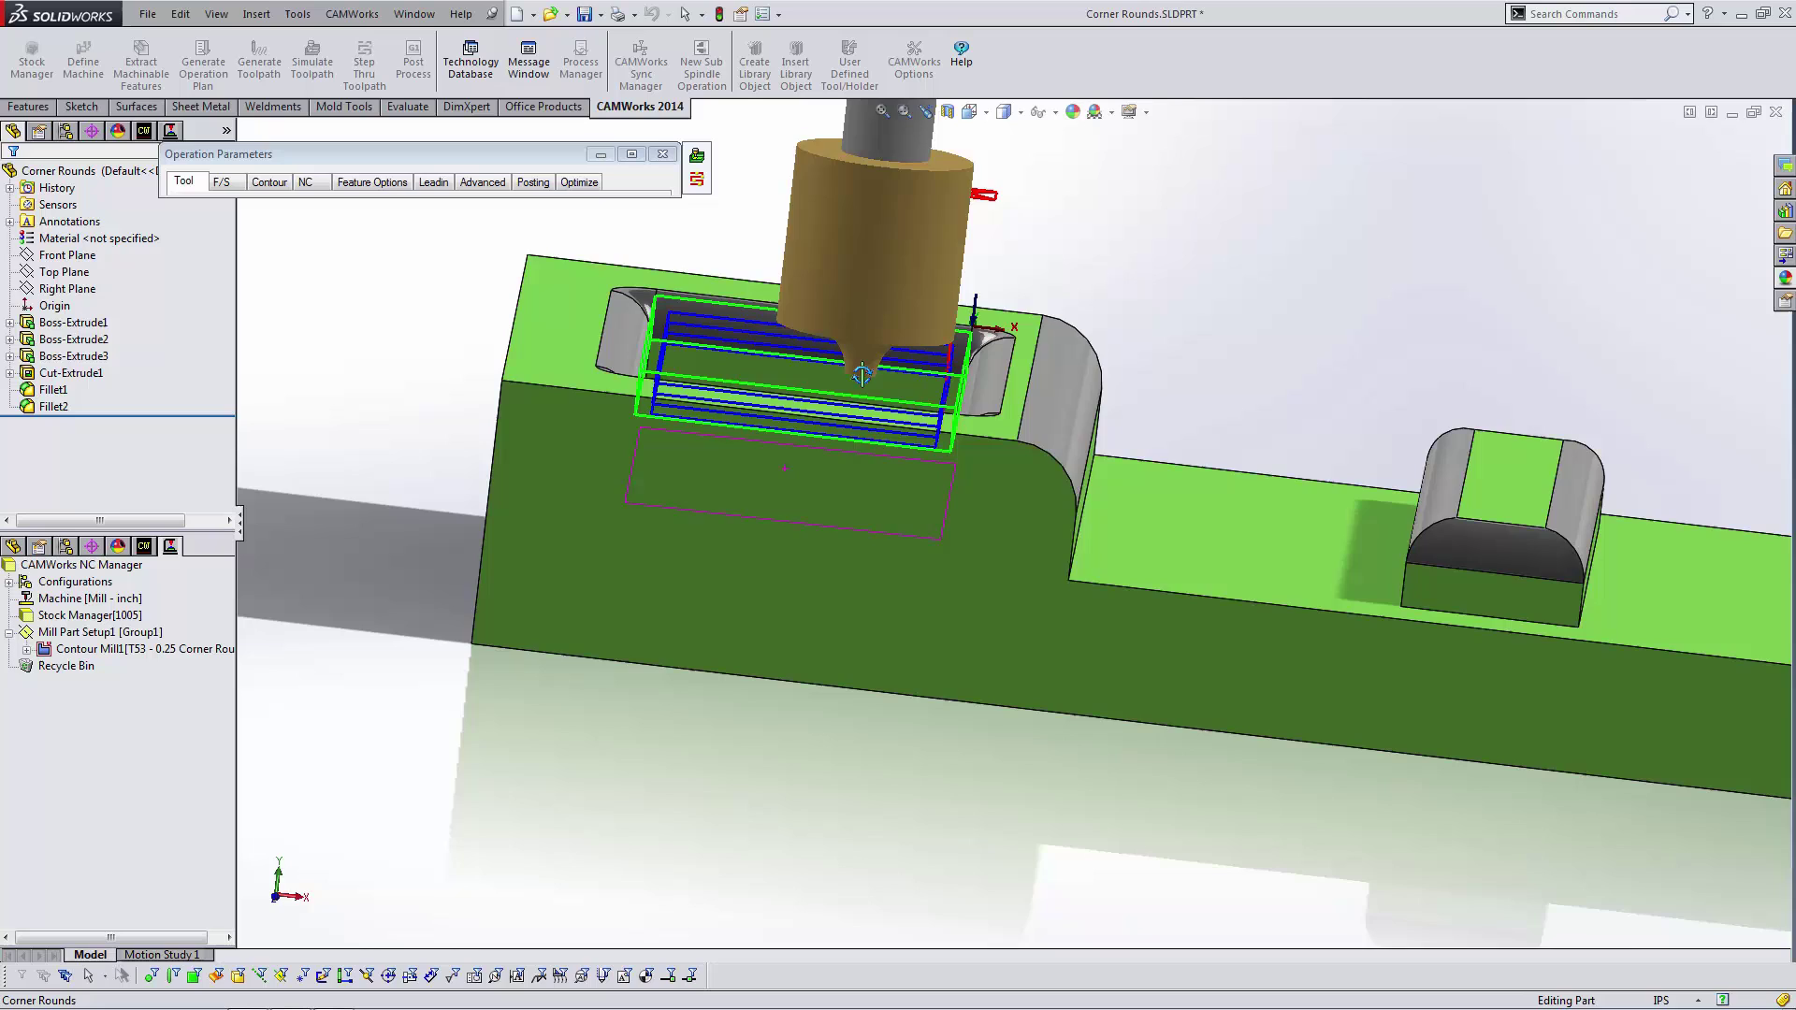
scroll(949, 377, "down", 2)
scroll(949, 377, "down", 3)
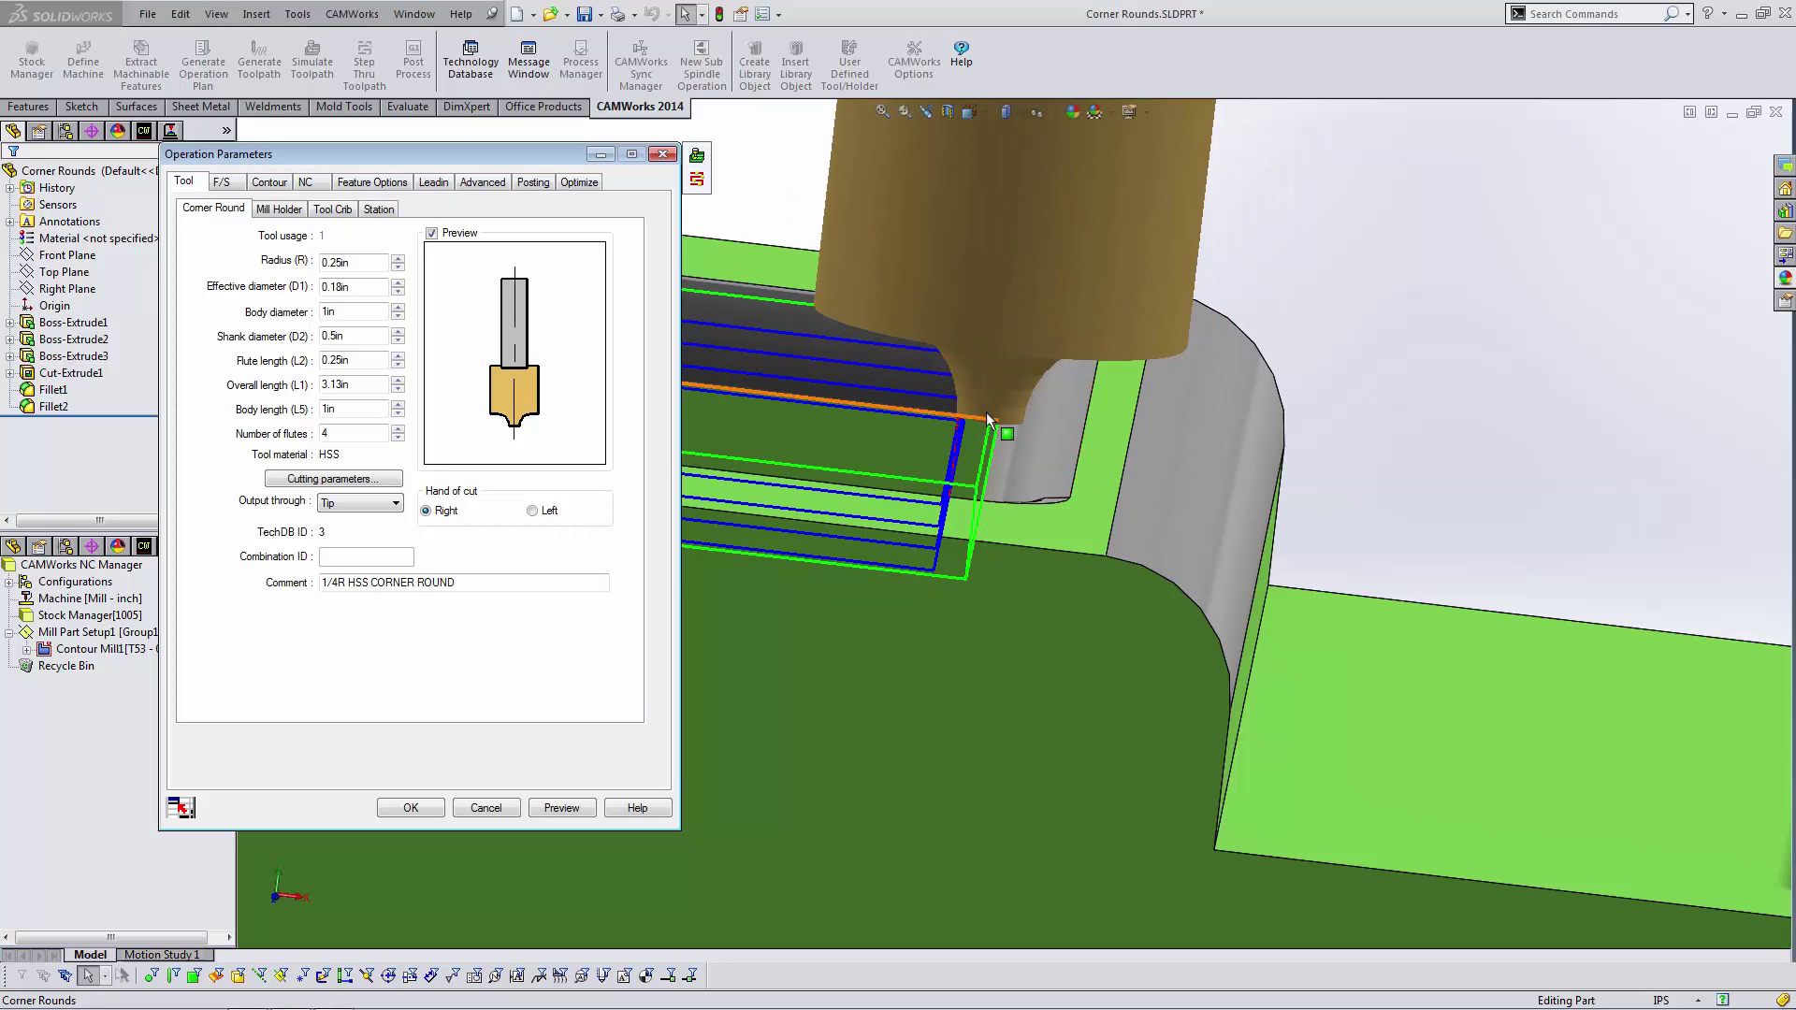
middle_click_drag(986, 412, 945, 475)
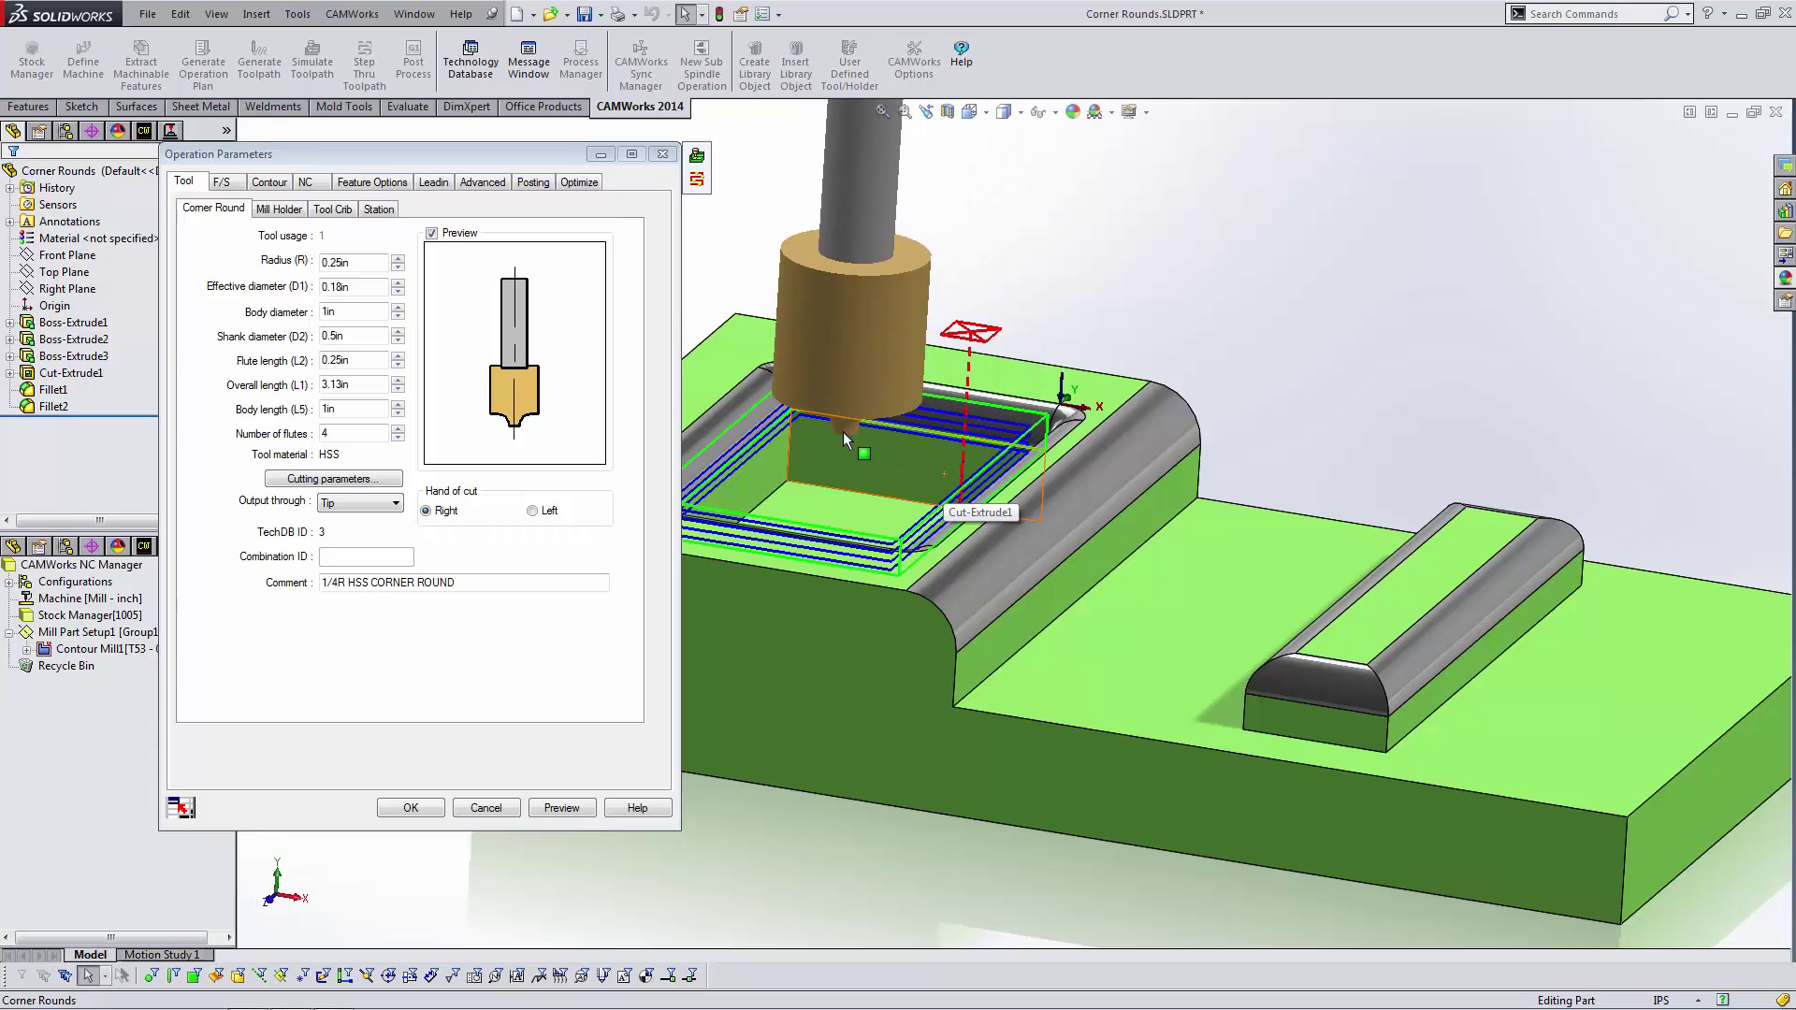
middle_click_drag(936, 455, 919, 465)
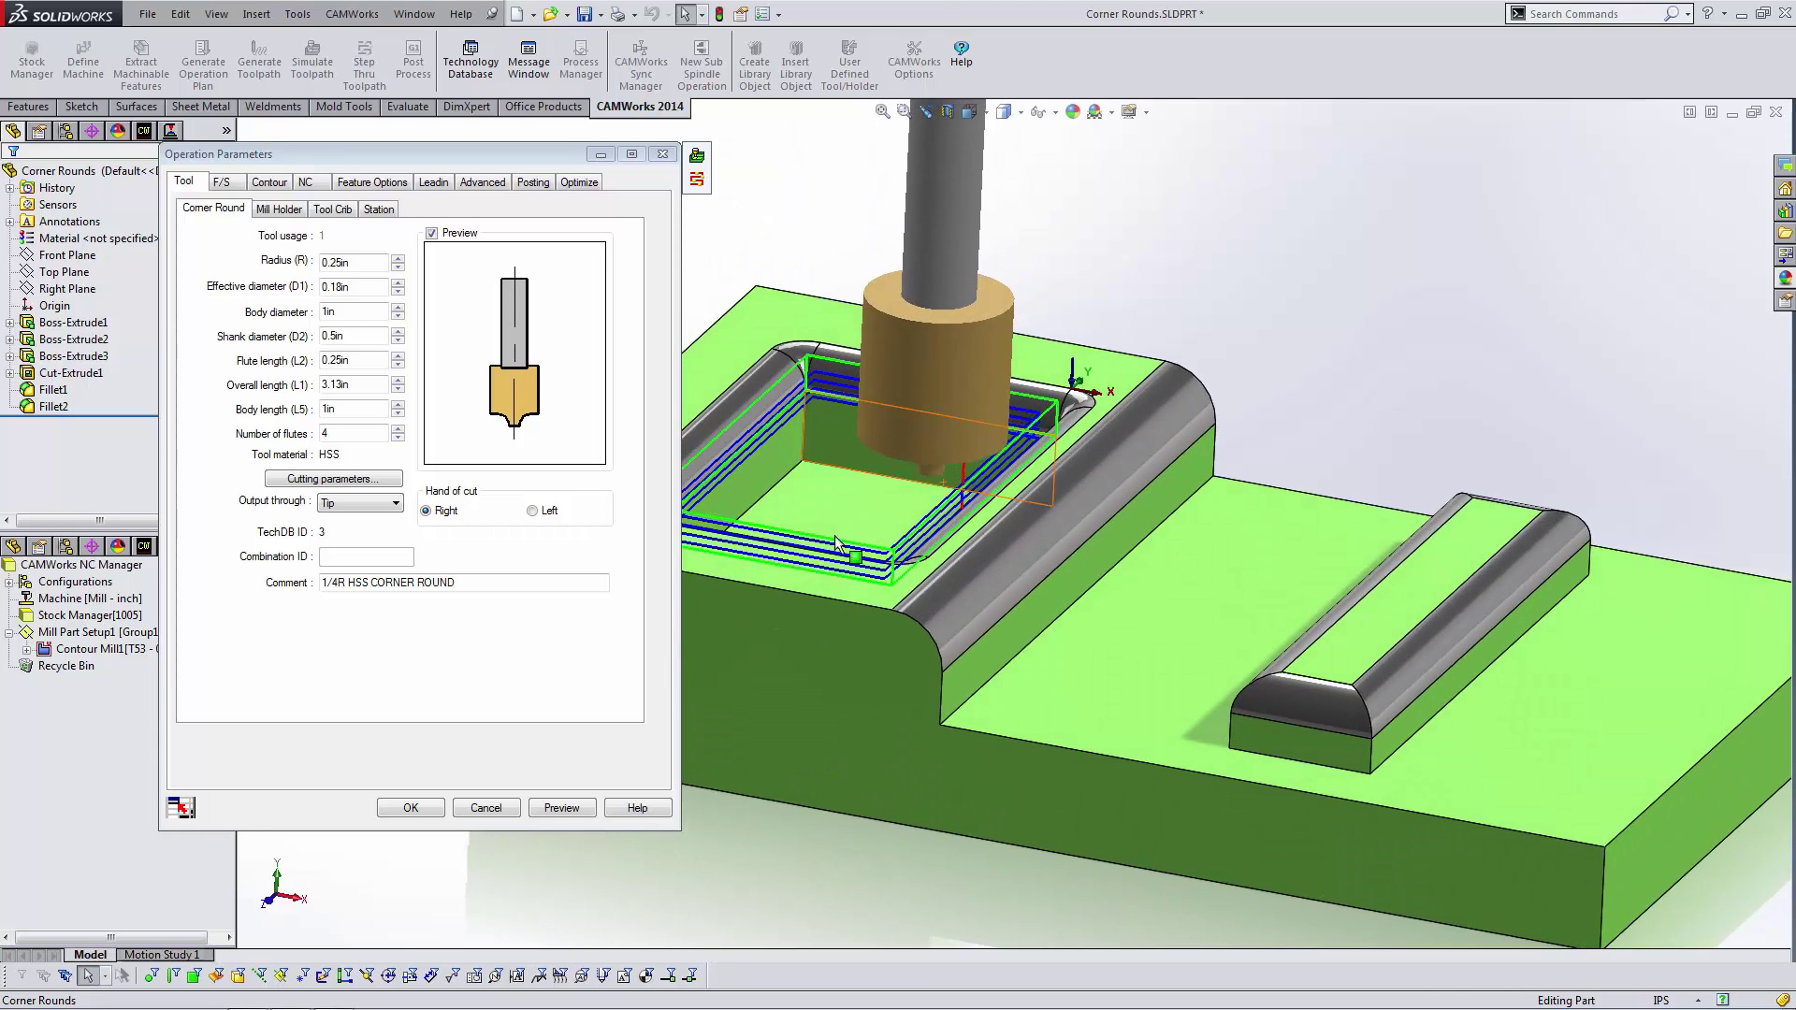
Accept the Contour Mill1 operation settings.
left_click(412, 807)
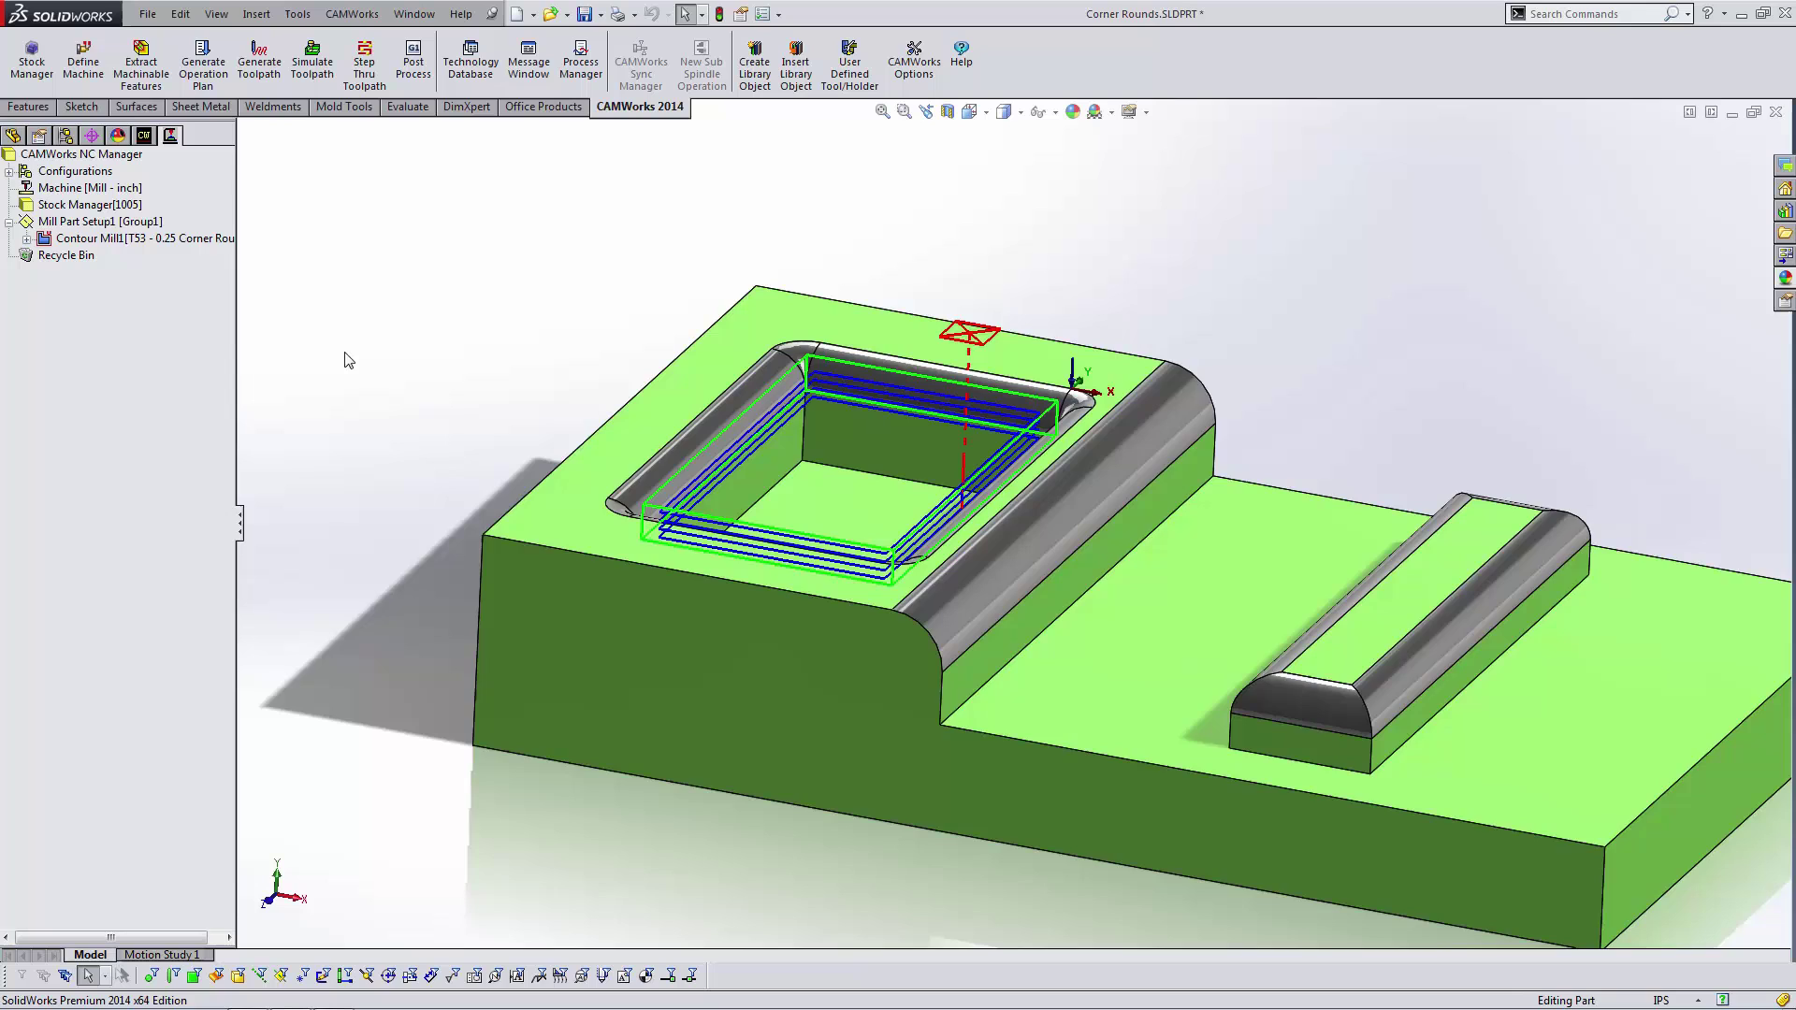
middle_click_drag(1045, 638, 1267, 678)
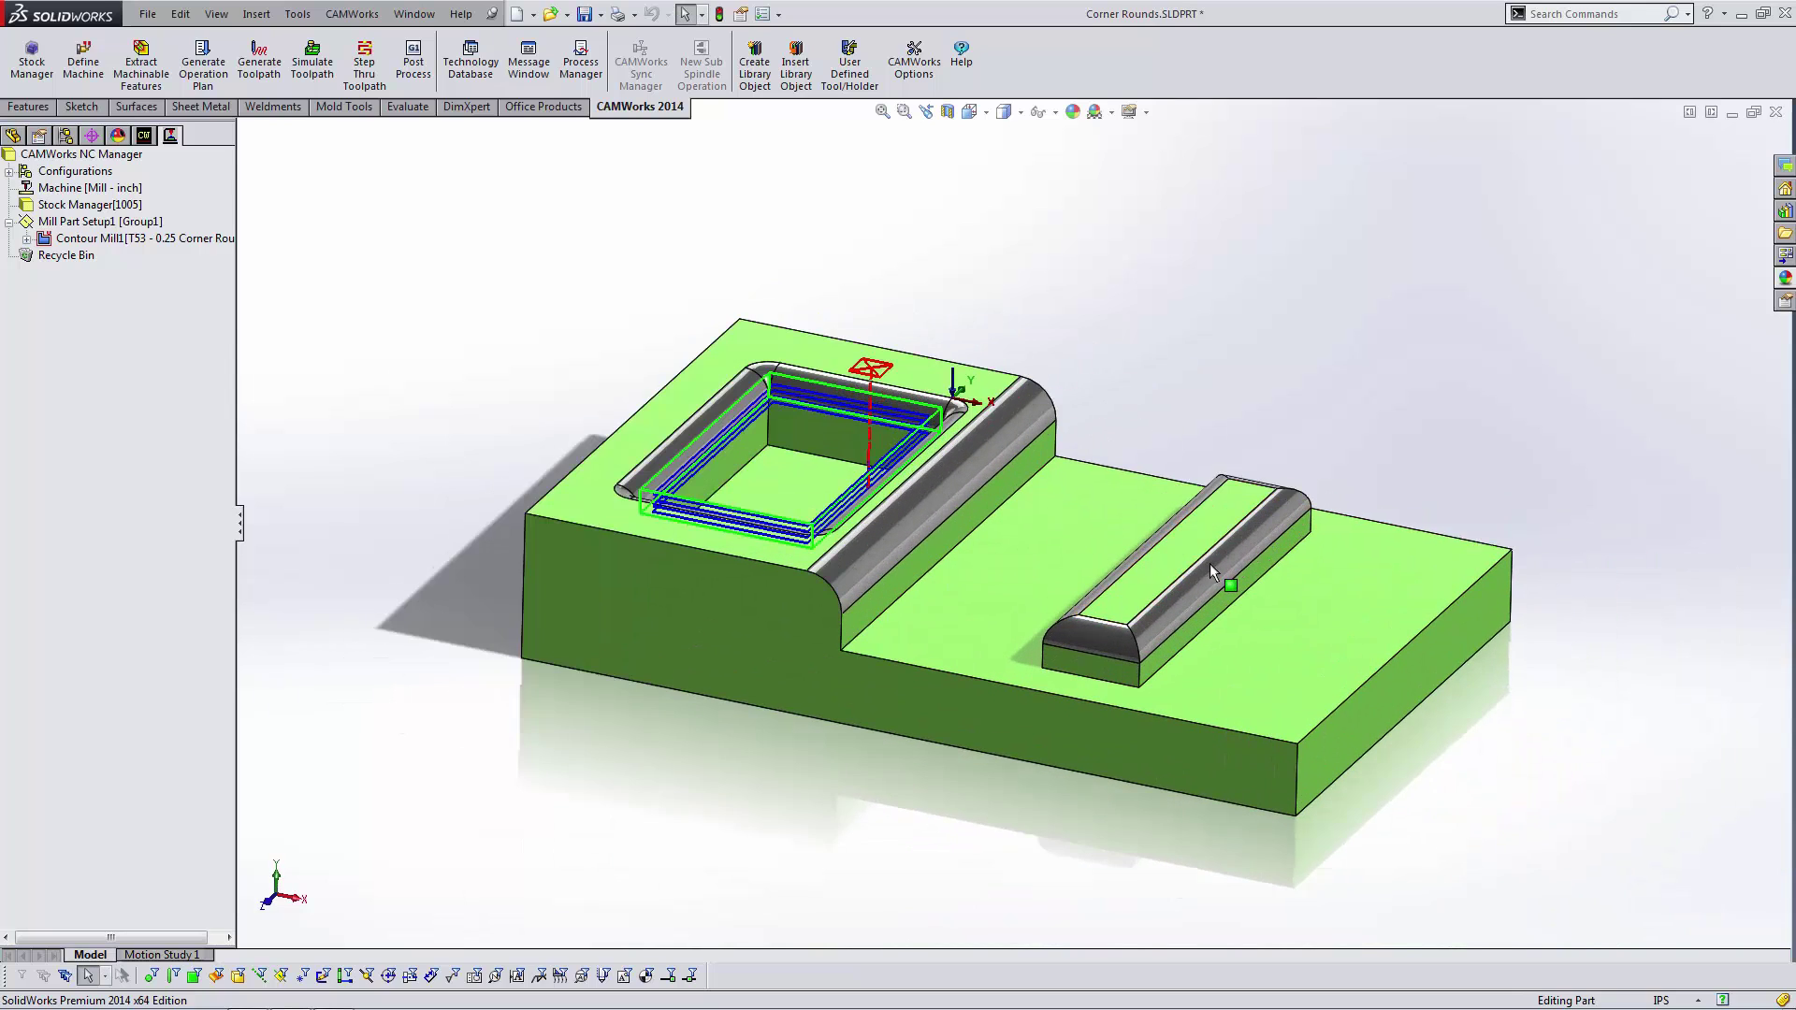
scroll(1206, 563, "down", 3)
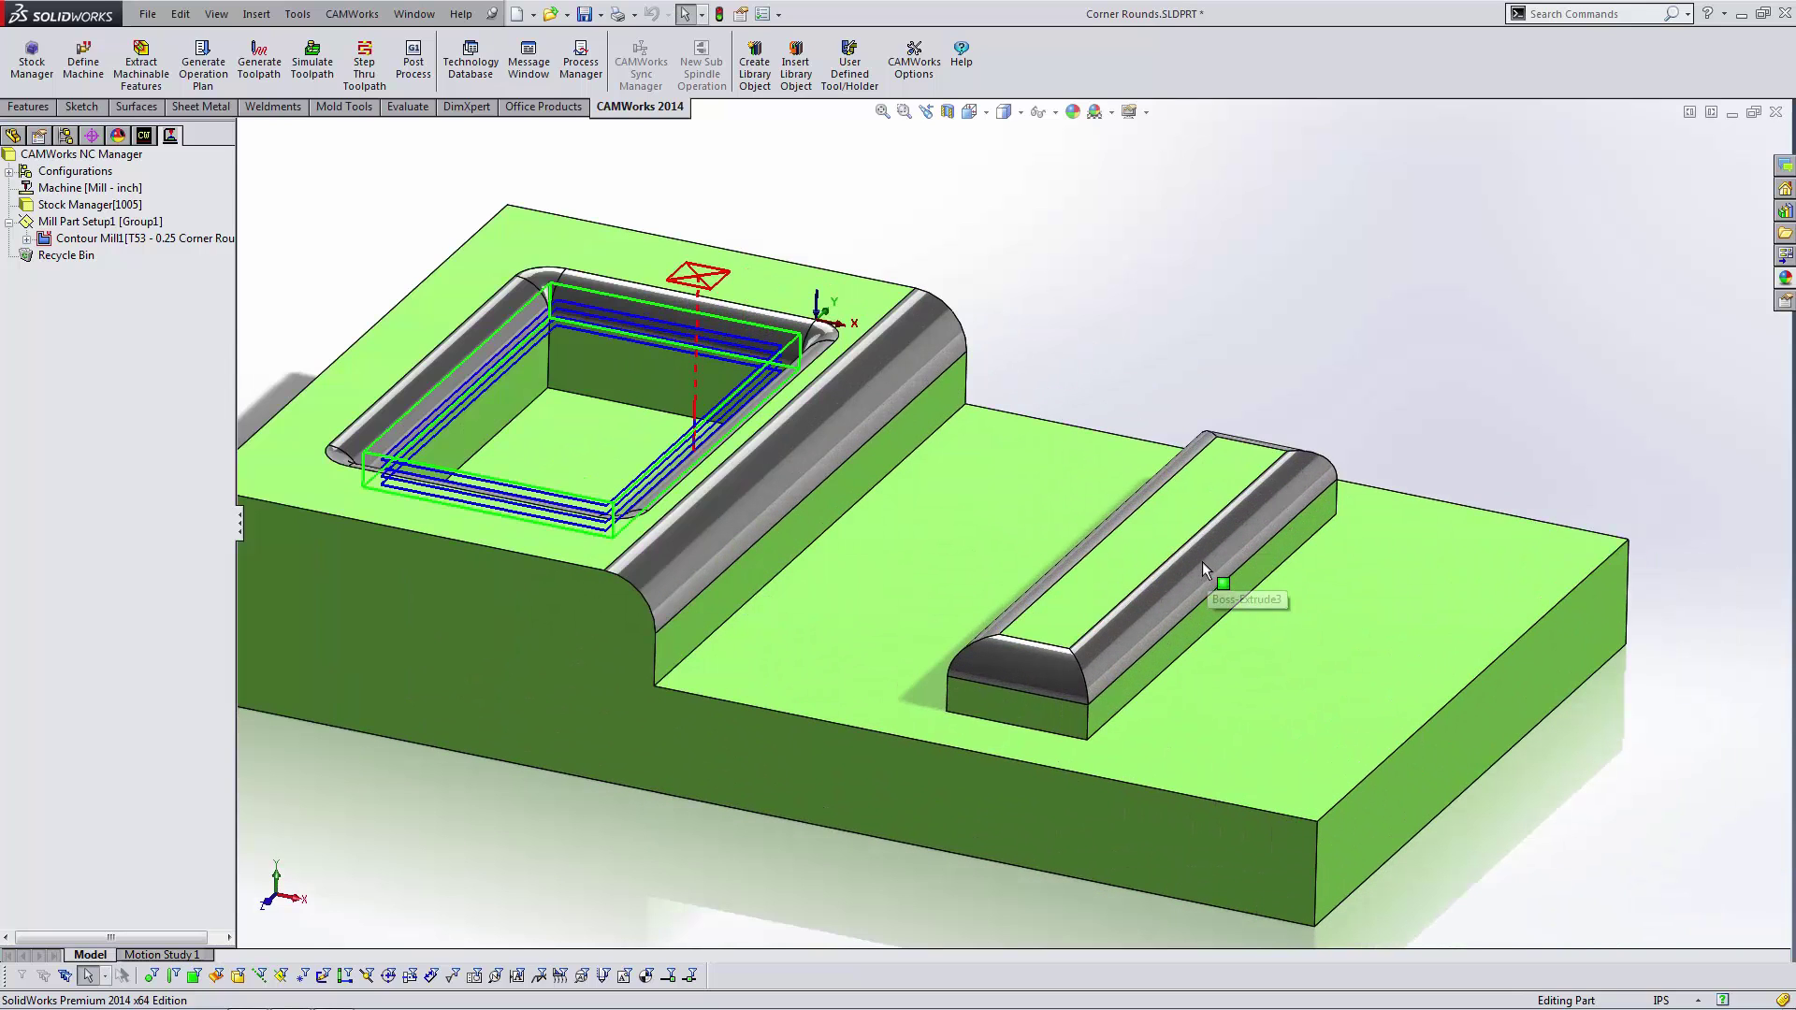
left_click(146, 150)
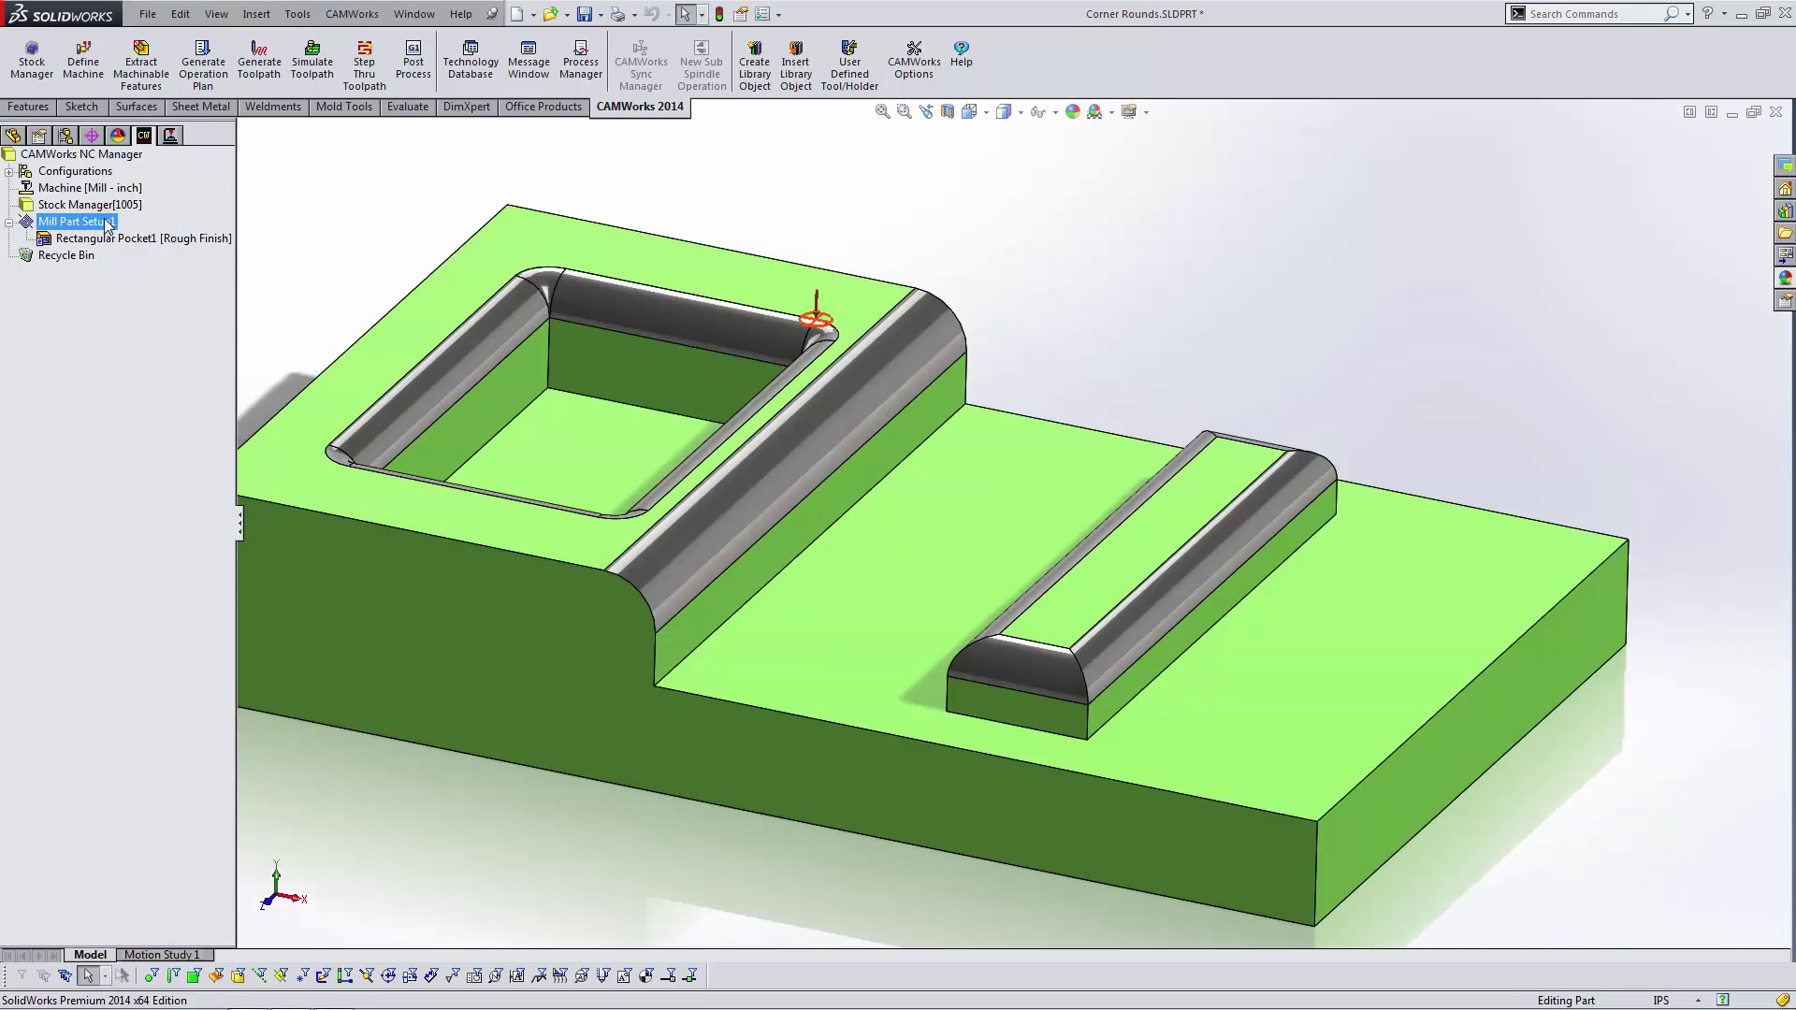
Define a Boss feature from the right boss's bottom edge, ending Upto its top face.
right_click(107, 221)
left_click(187, 363)
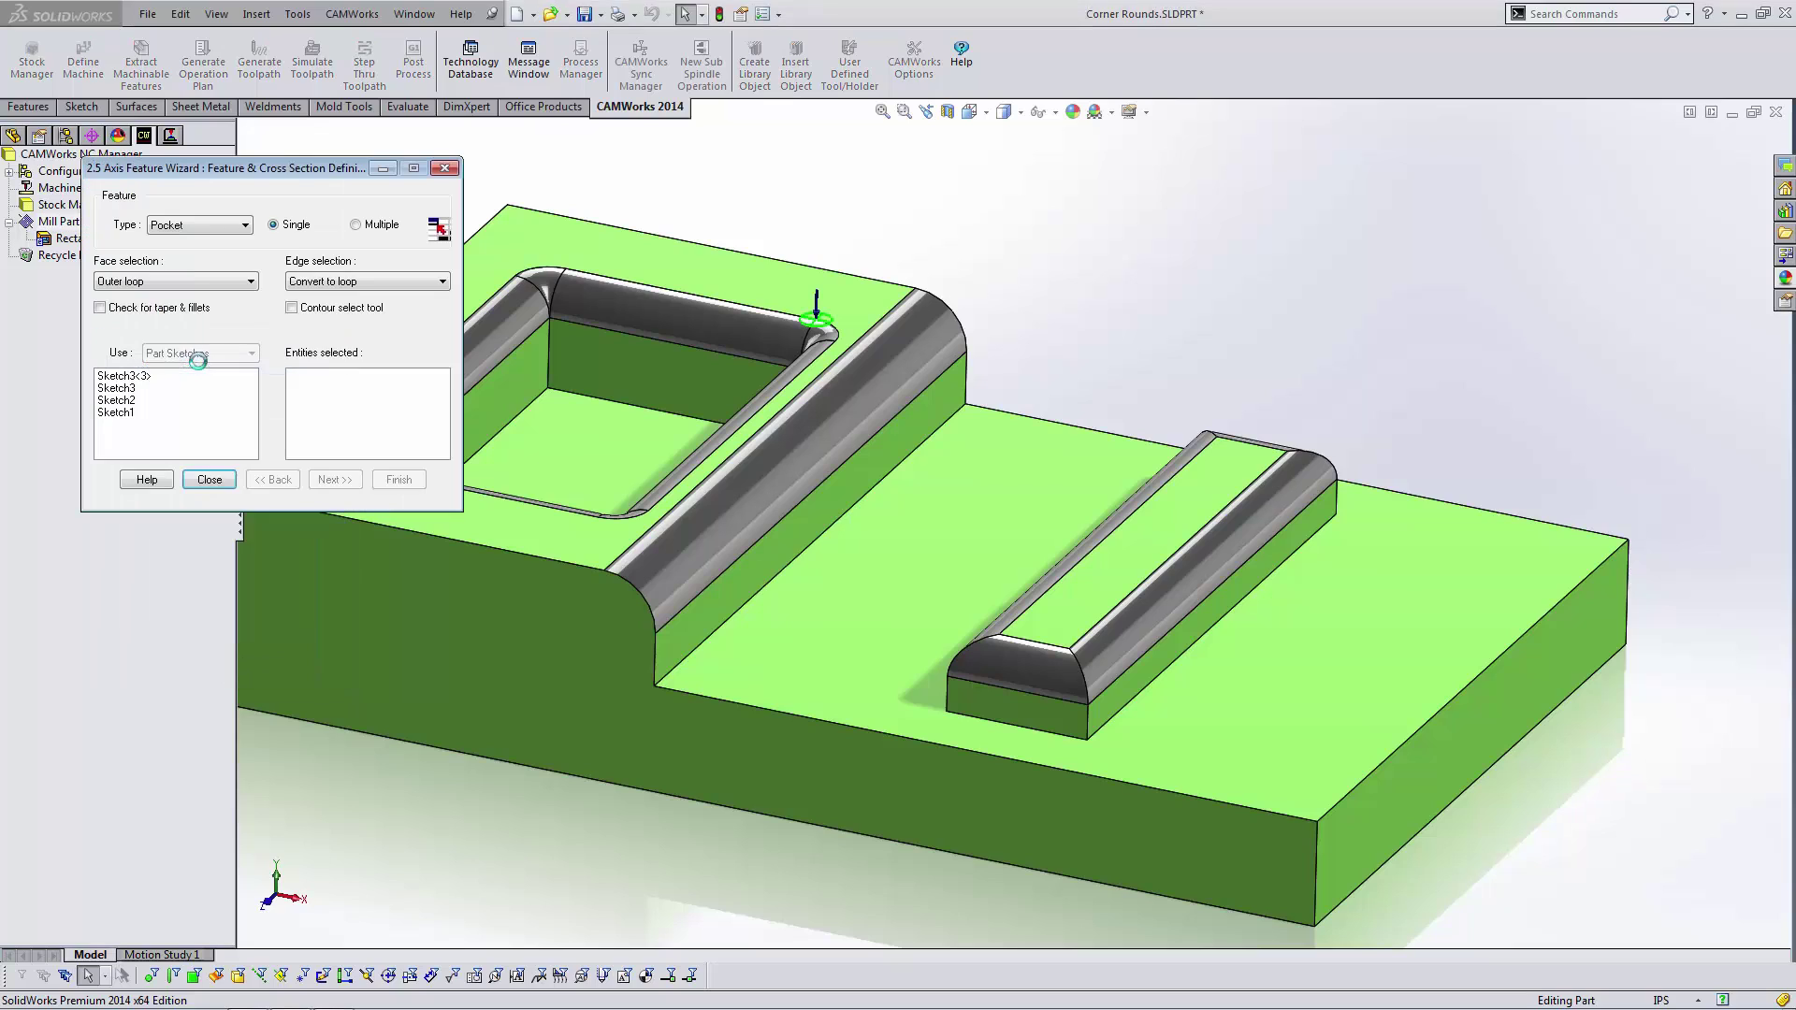
left_click(187, 228)
left_click(161, 278)
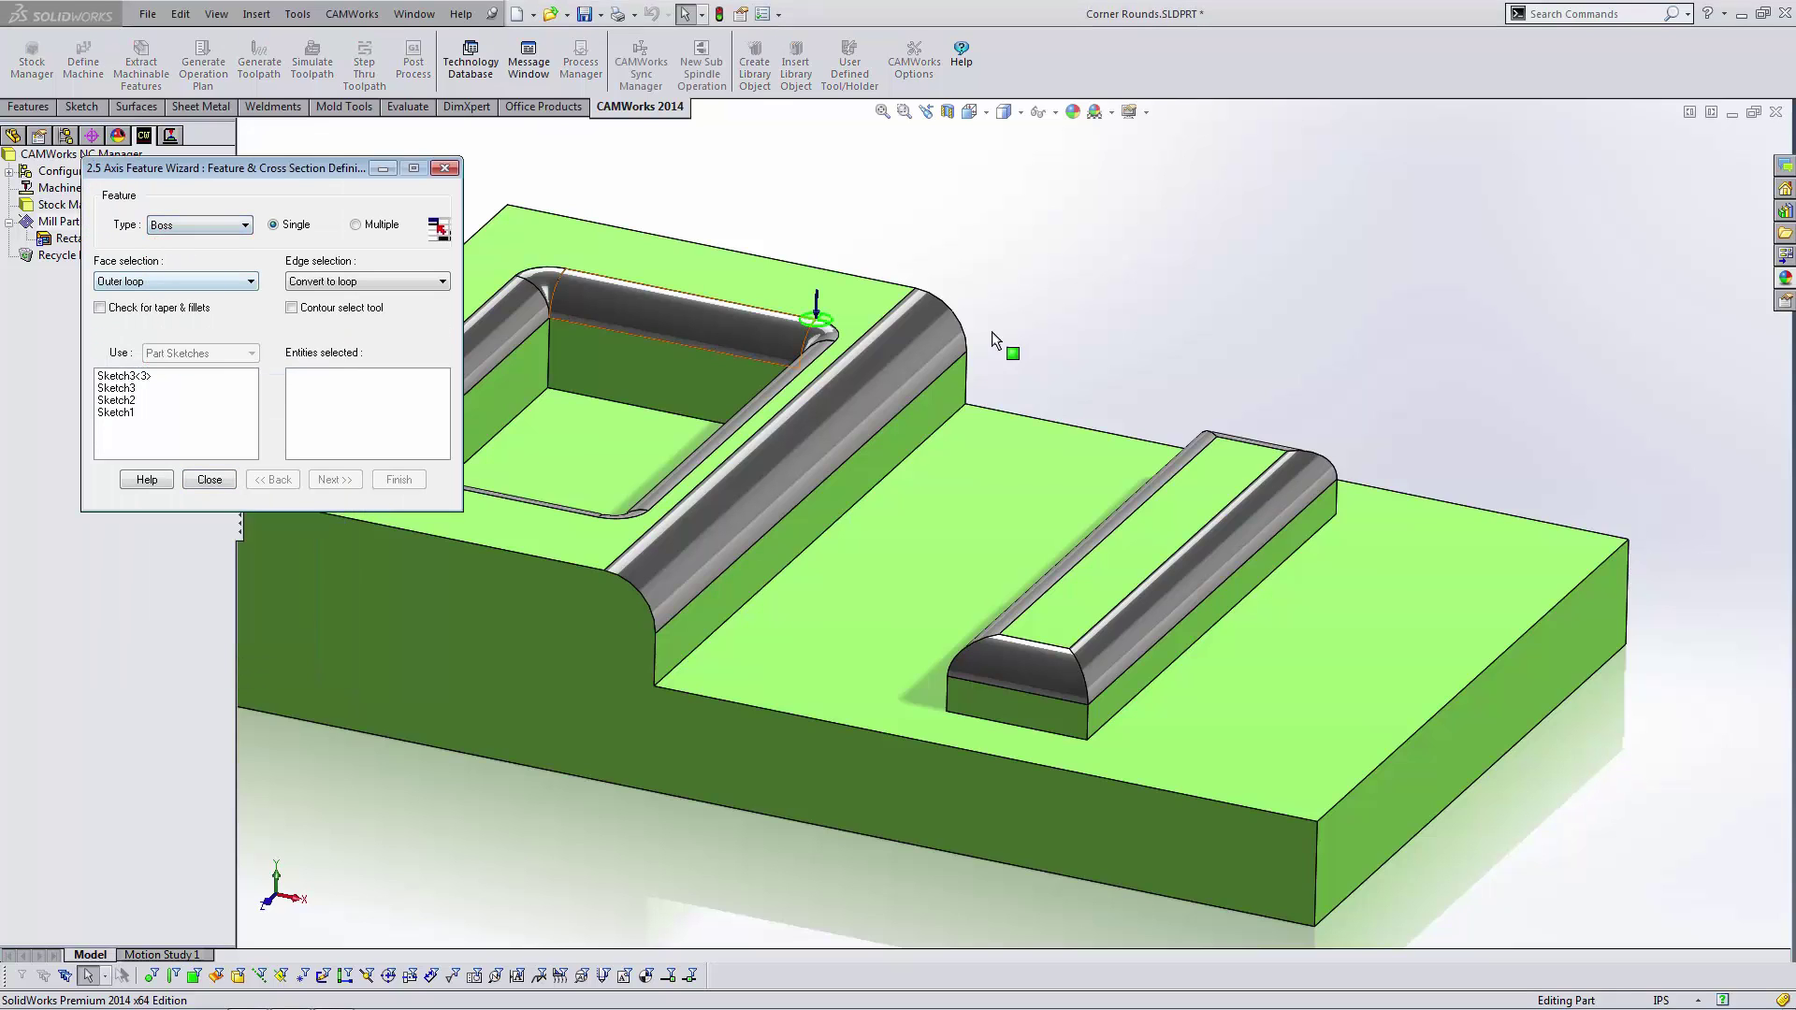
left_click(1078, 713)
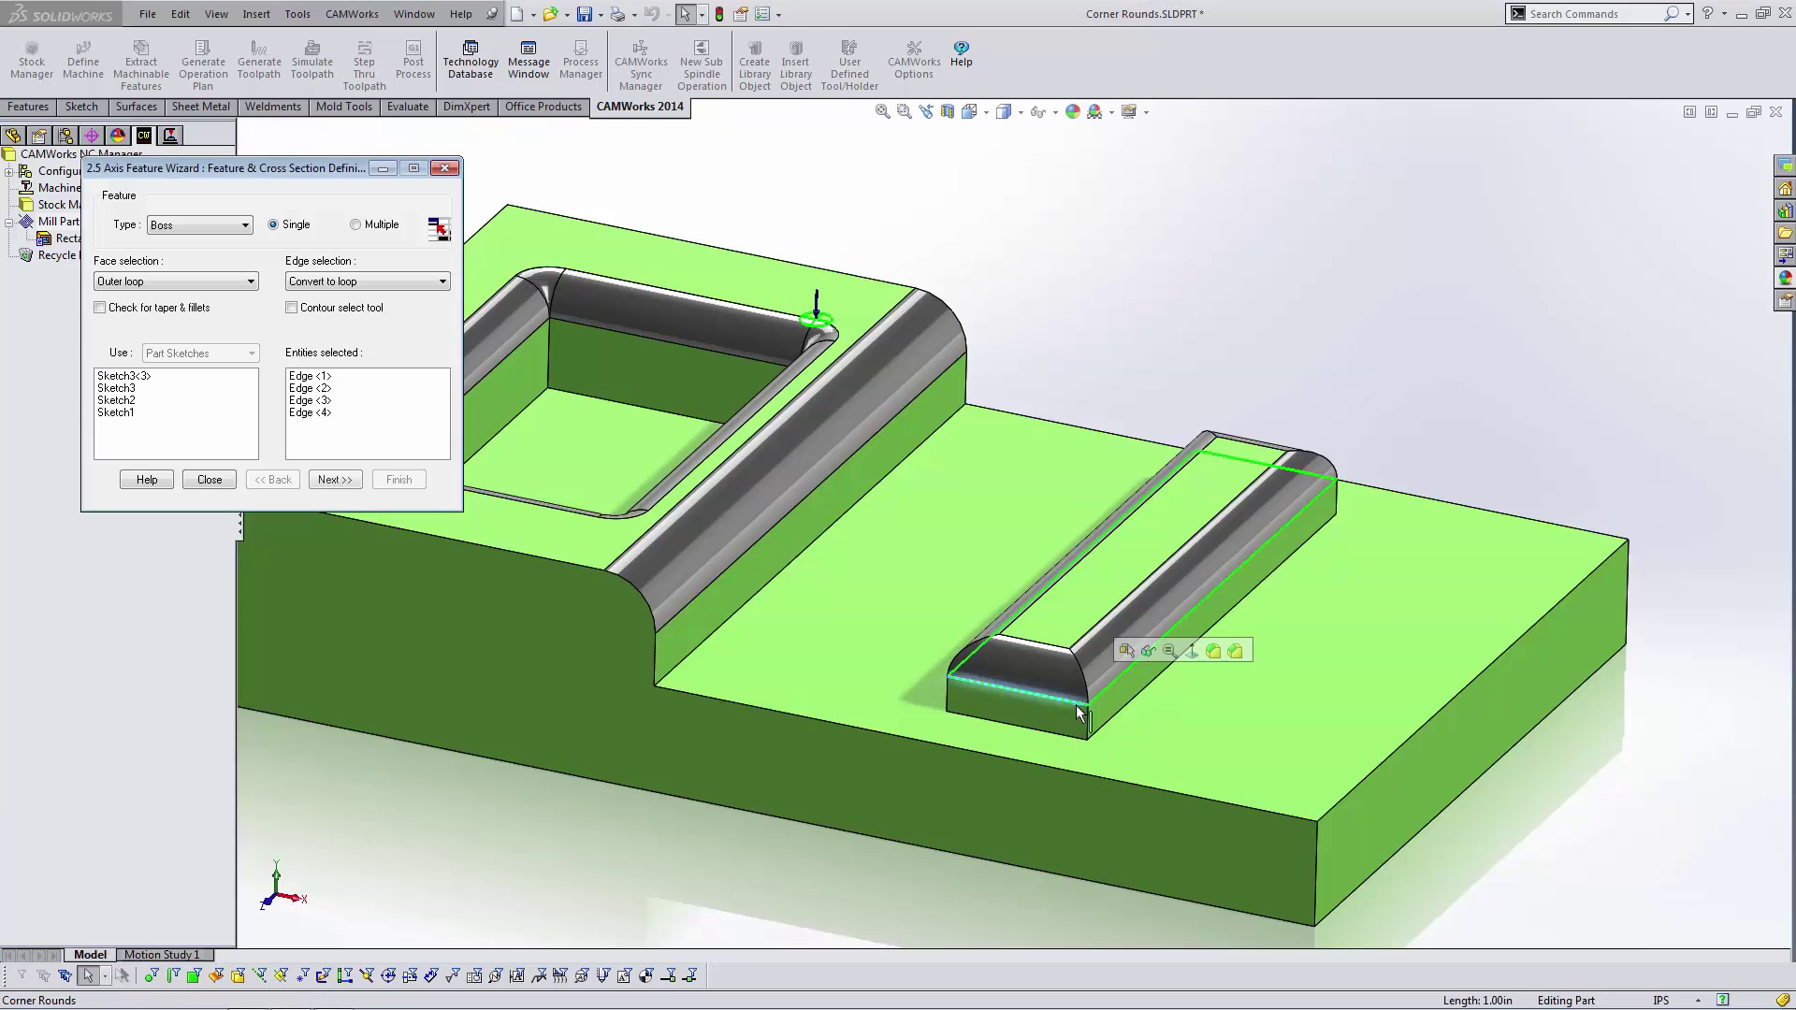
left_click(333, 480)
left_click(1120, 552)
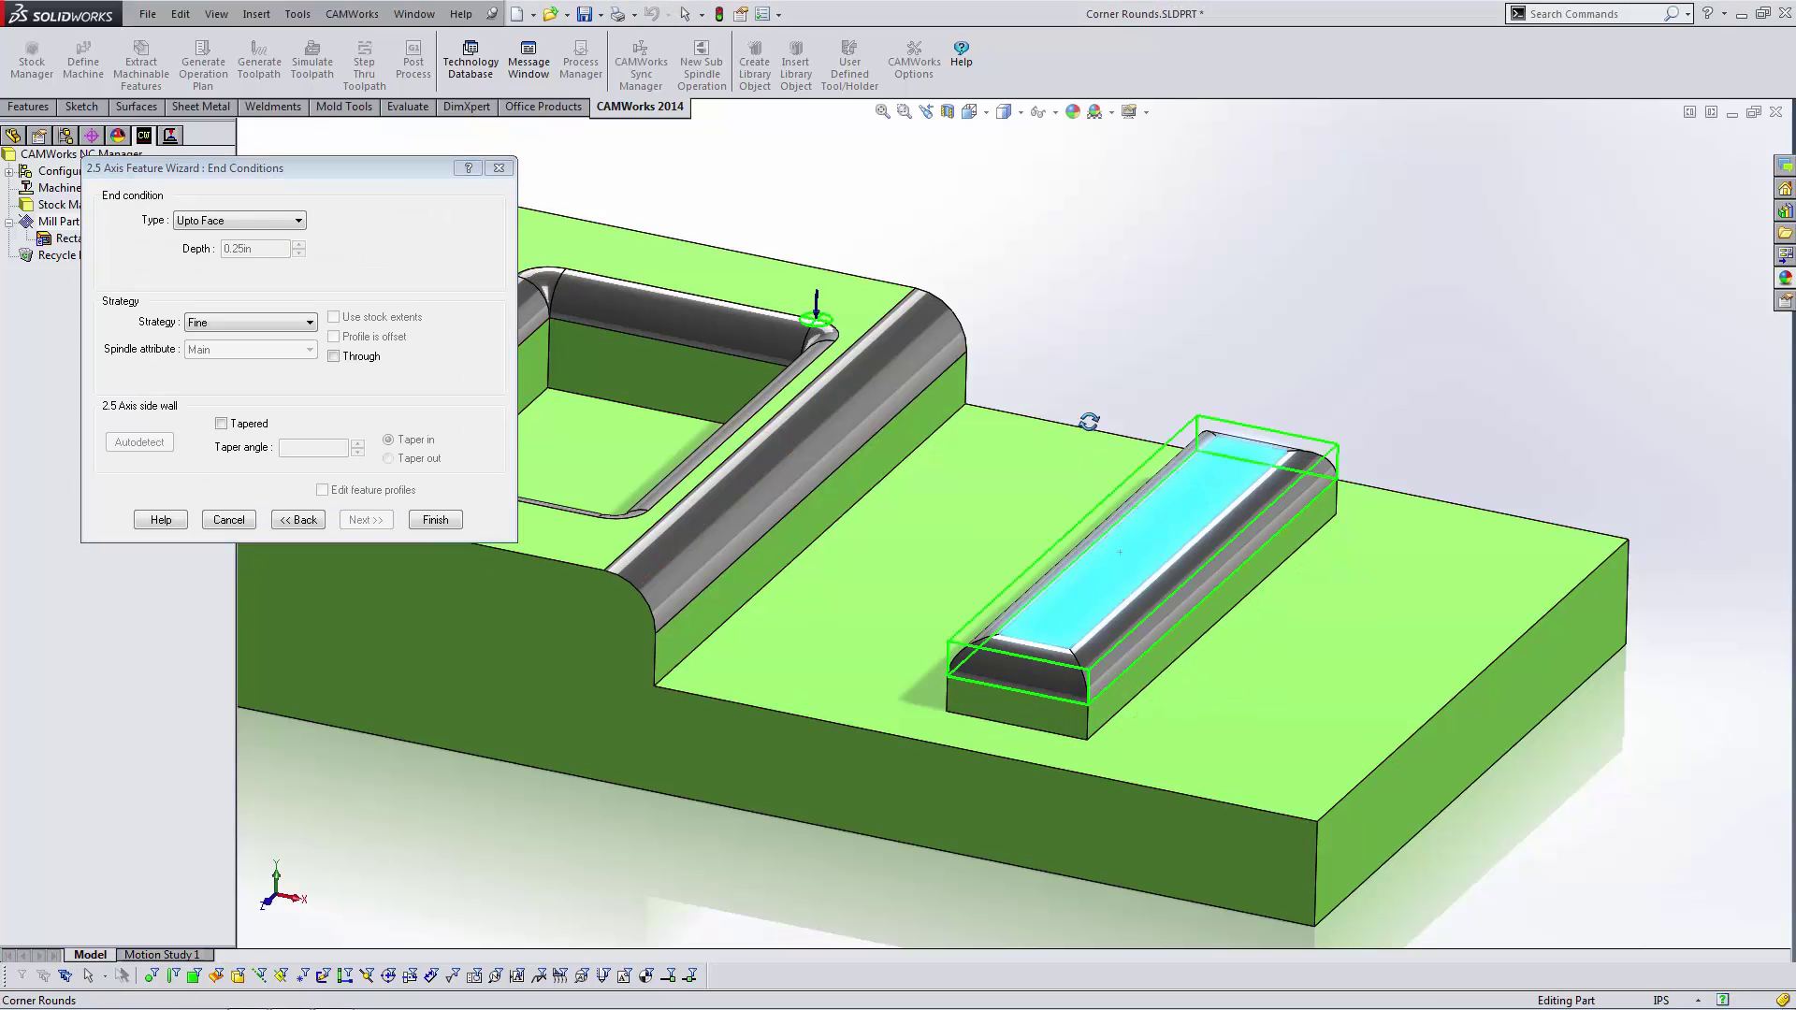
middle_click_drag(1089, 422, 1091, 408)
left_click(436, 519)
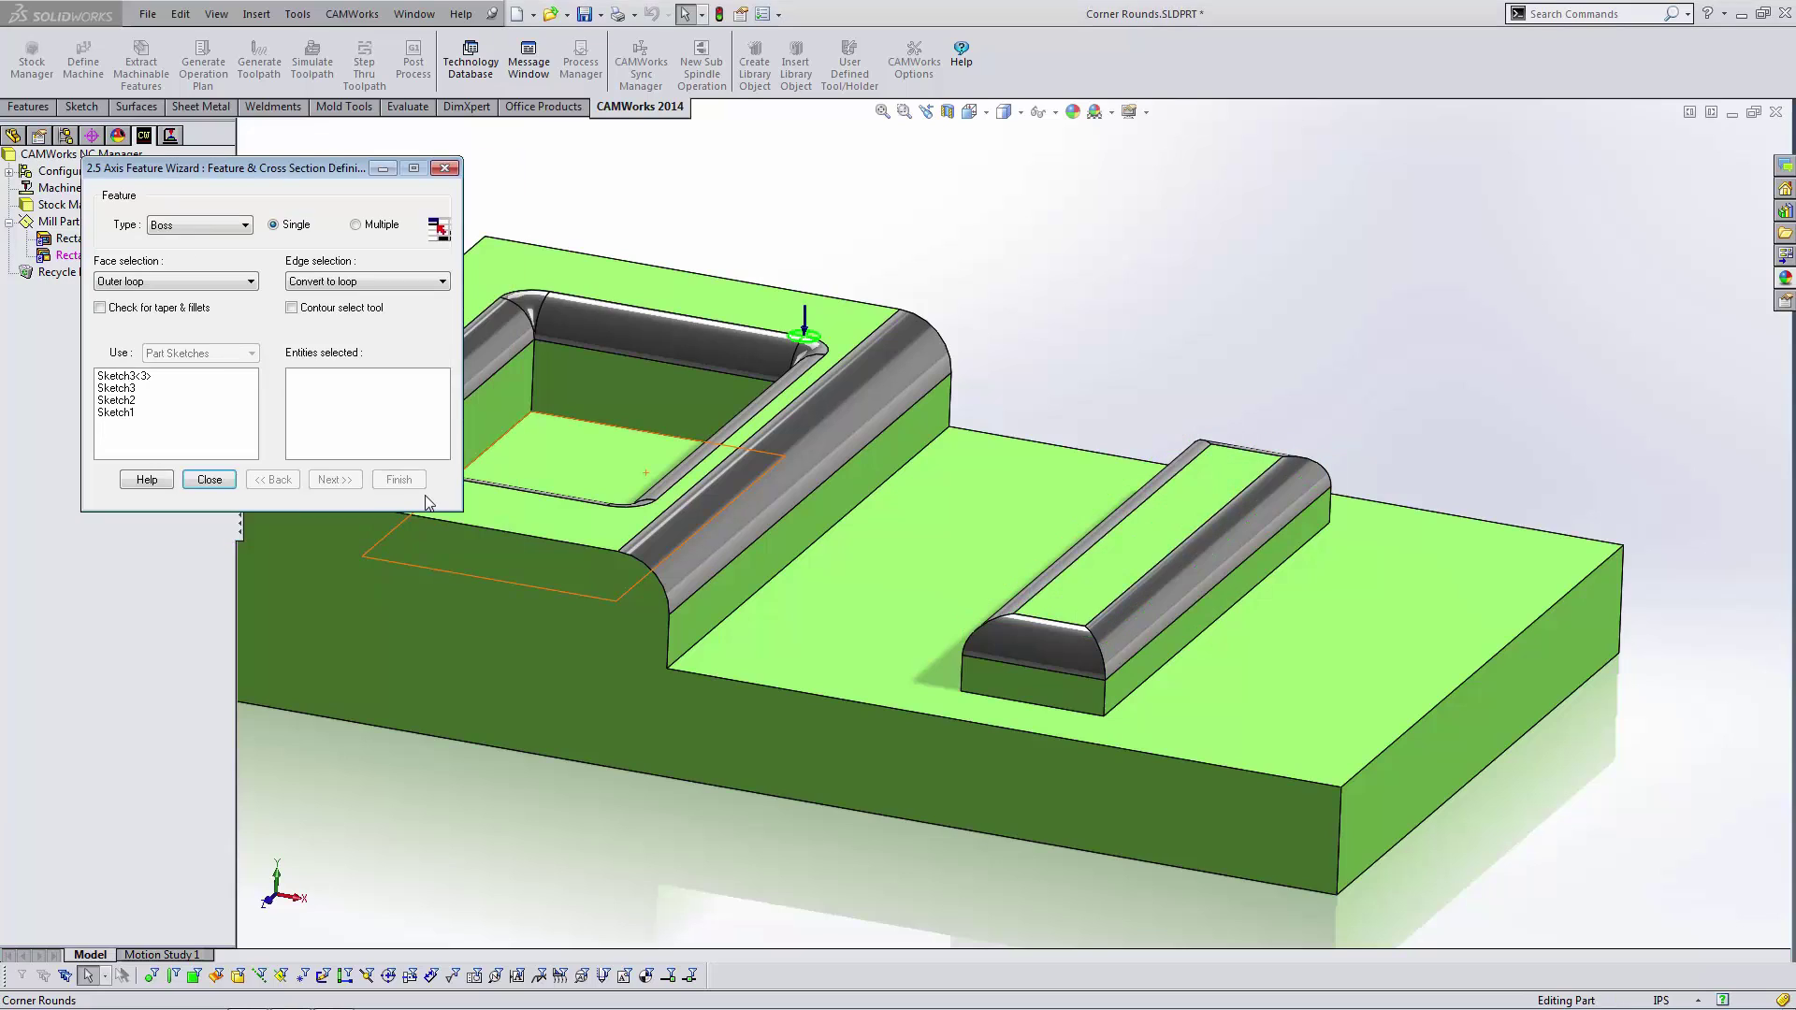
Add Contour Mill2 on Rectangular Boss1, copying Contour Mill1's settings instead of TechDB defaults.
right_click(121, 261)
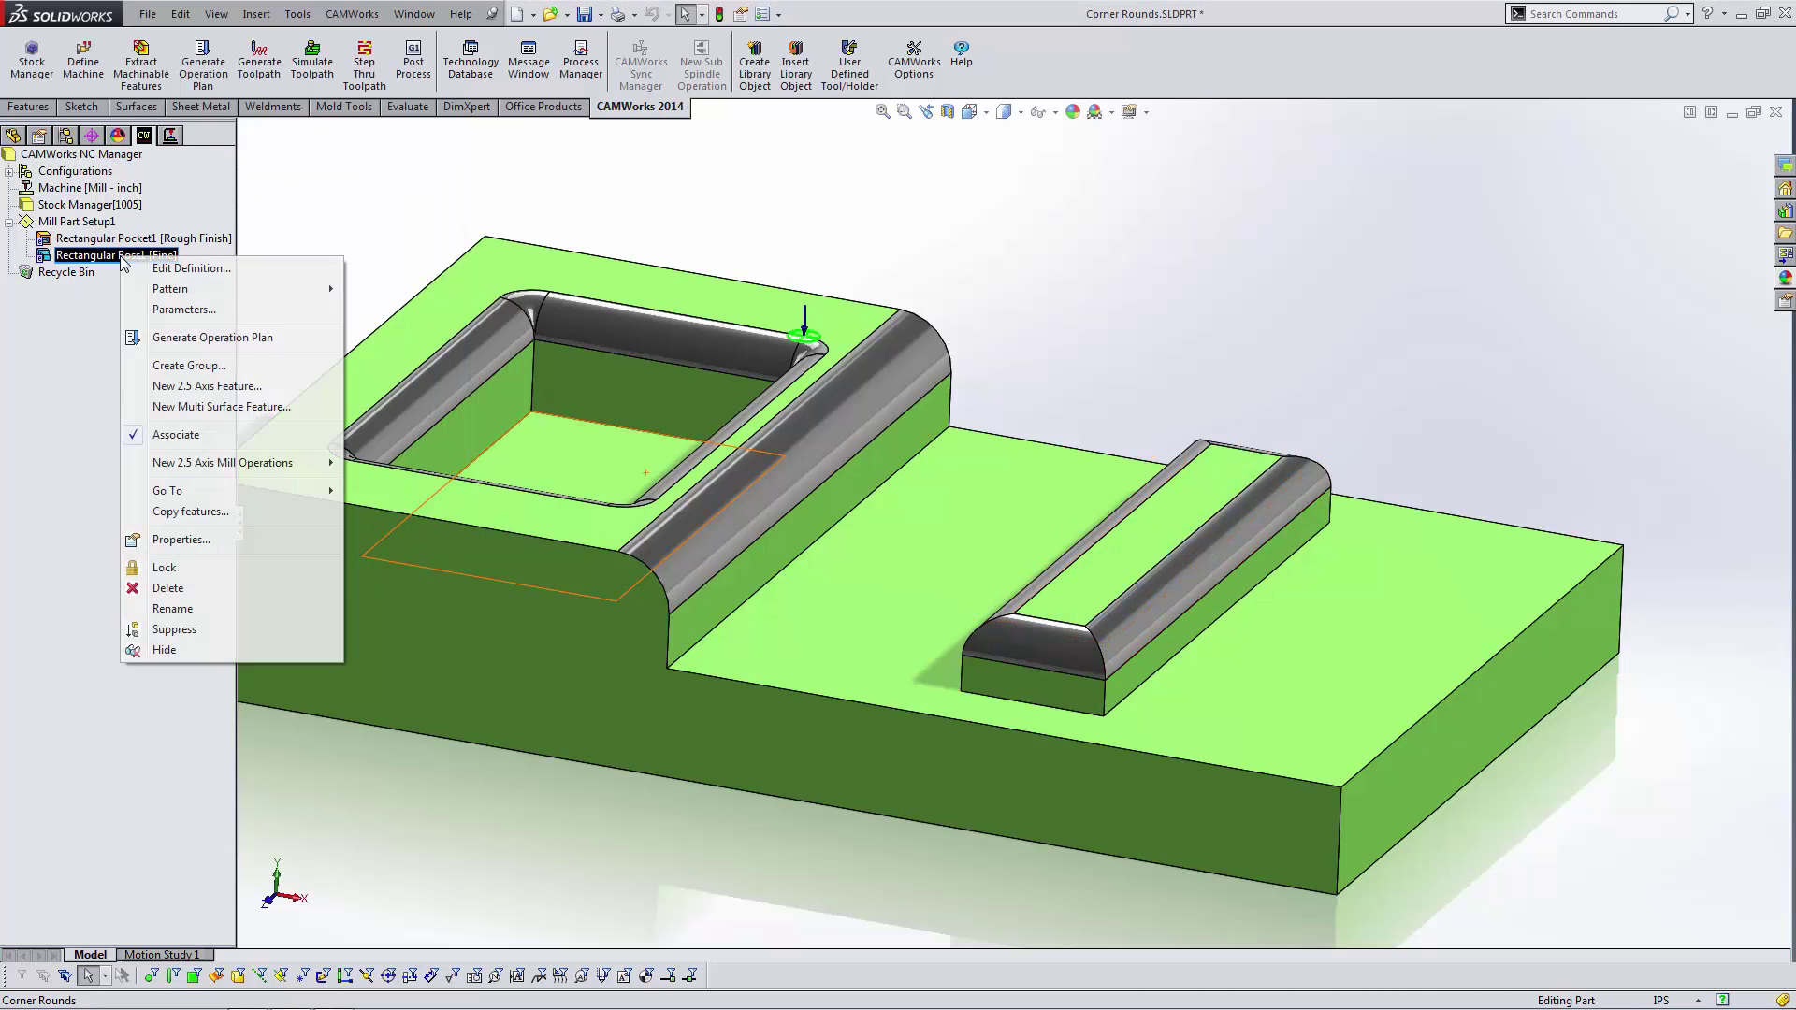
mouse_move(240, 465)
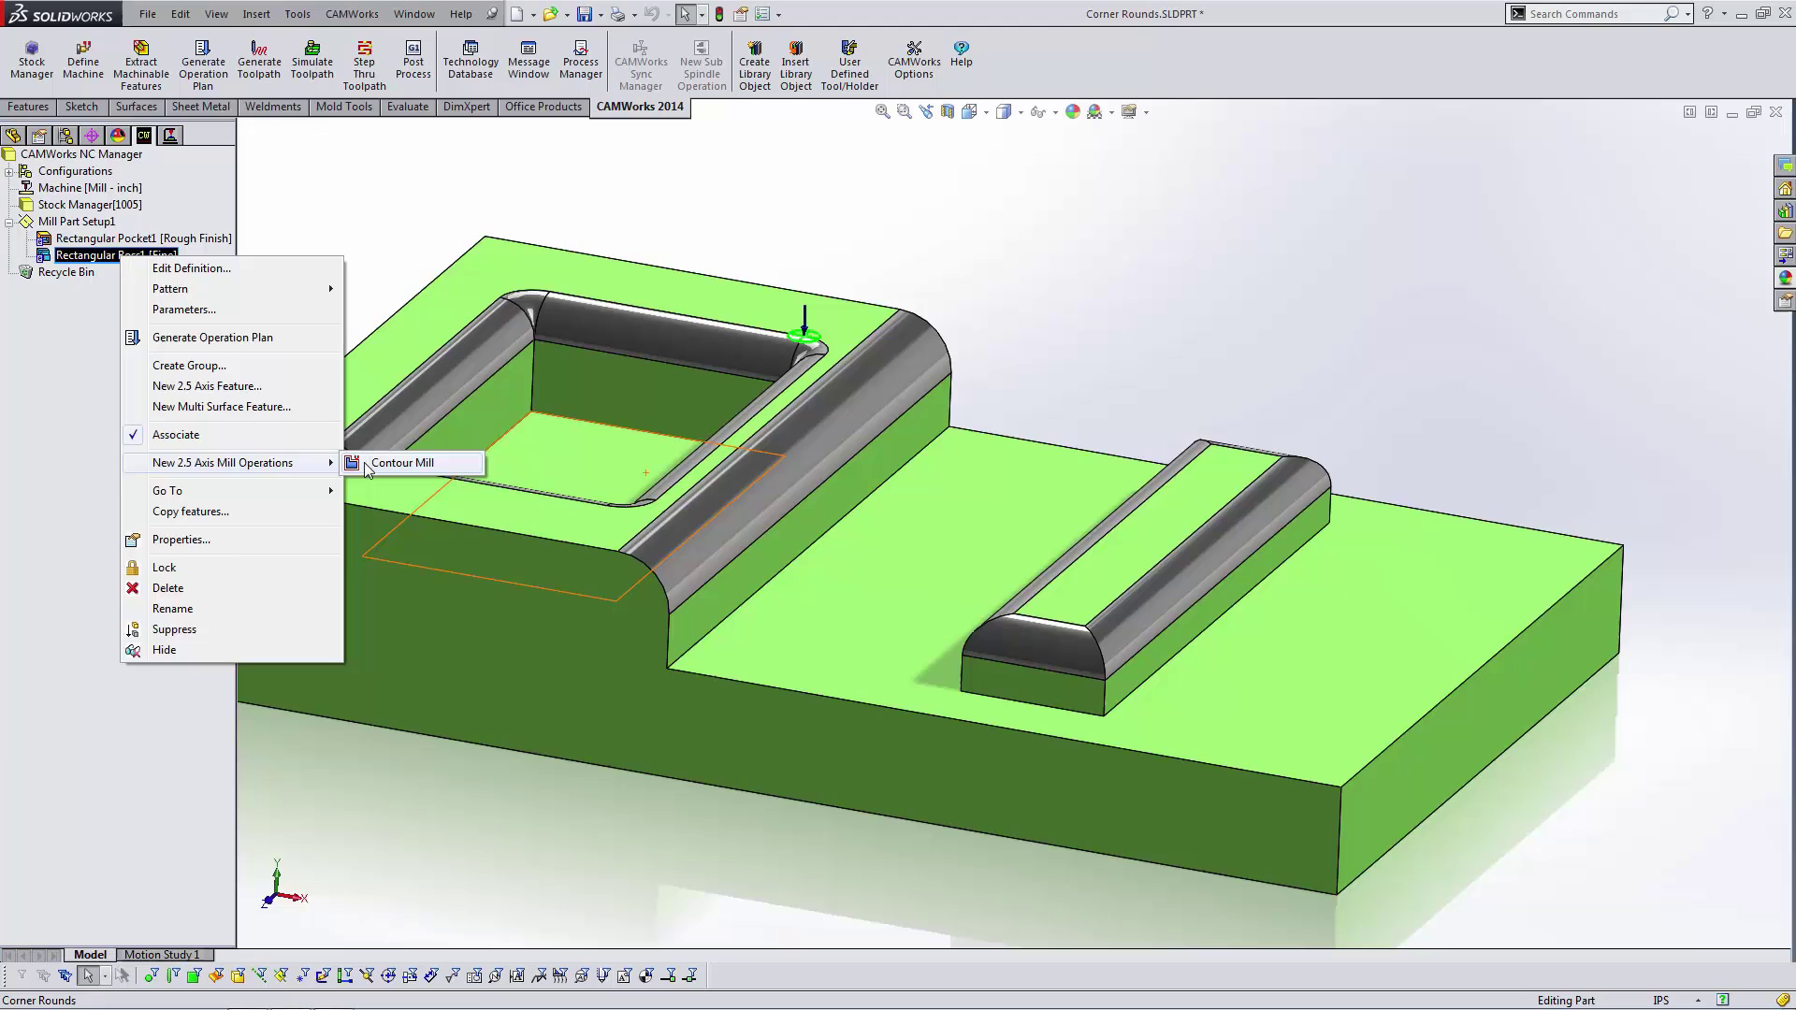
left_click(397, 463)
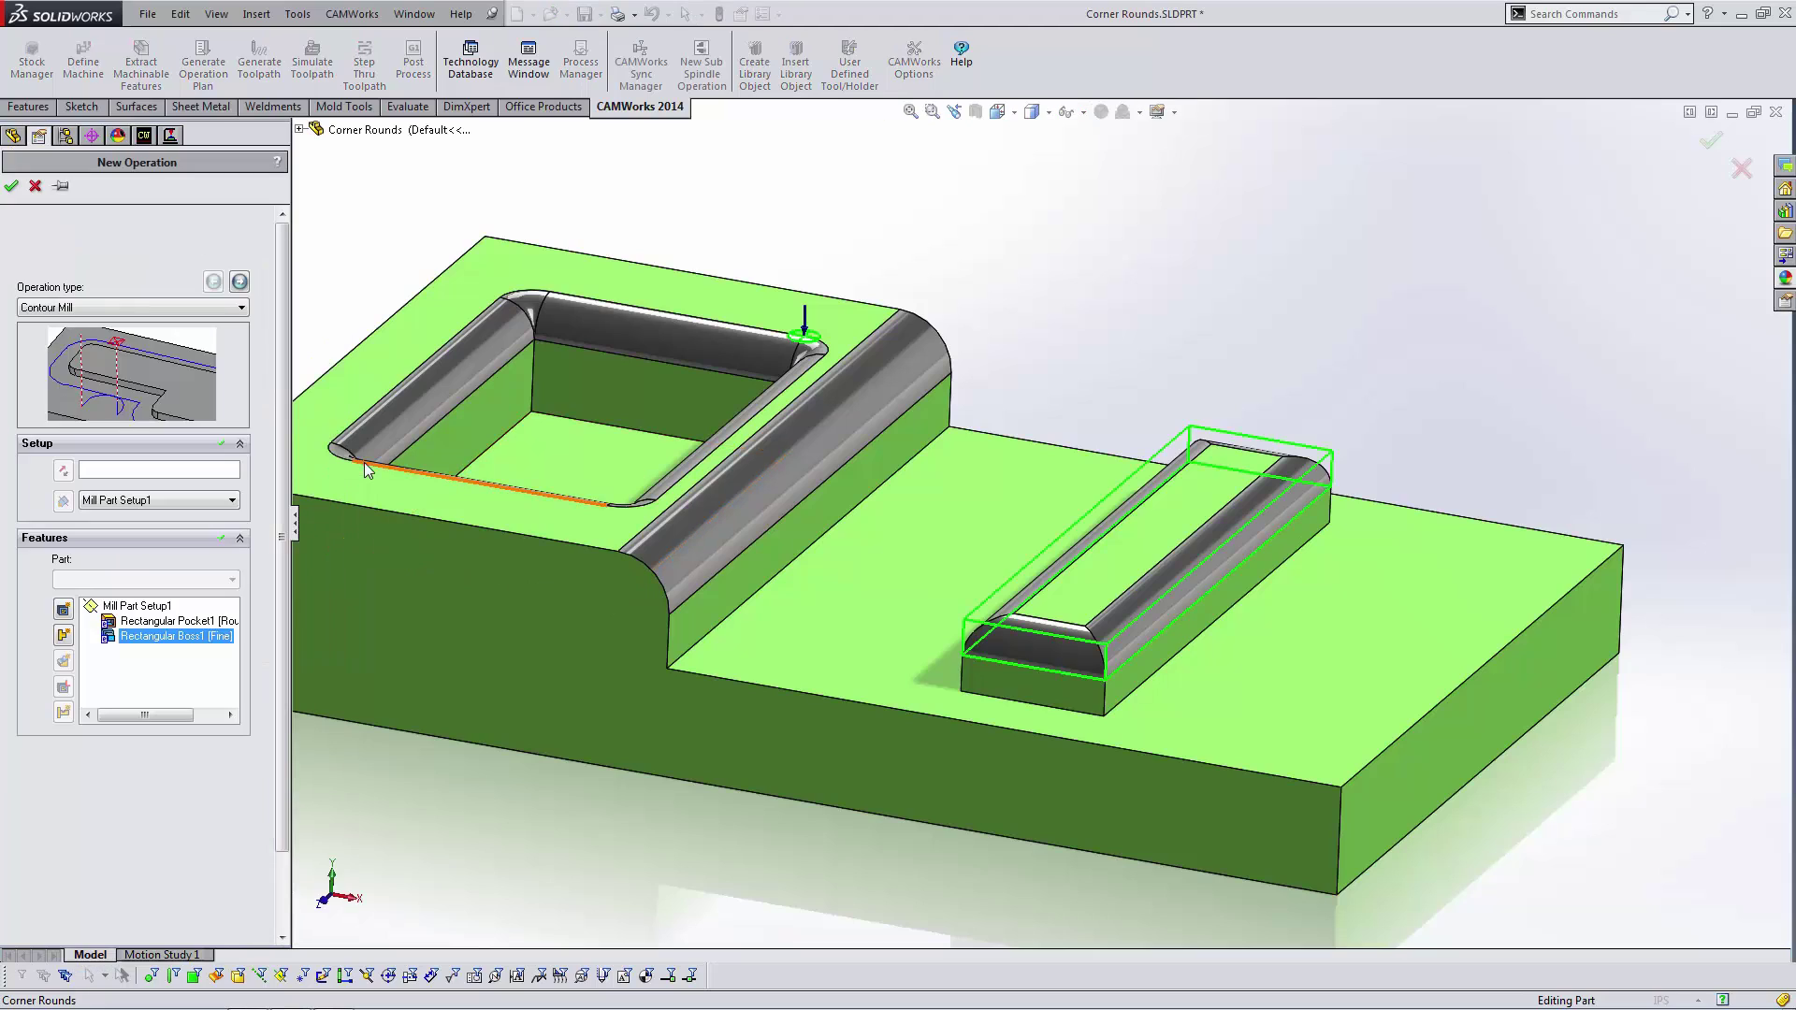
left_click(239, 282)
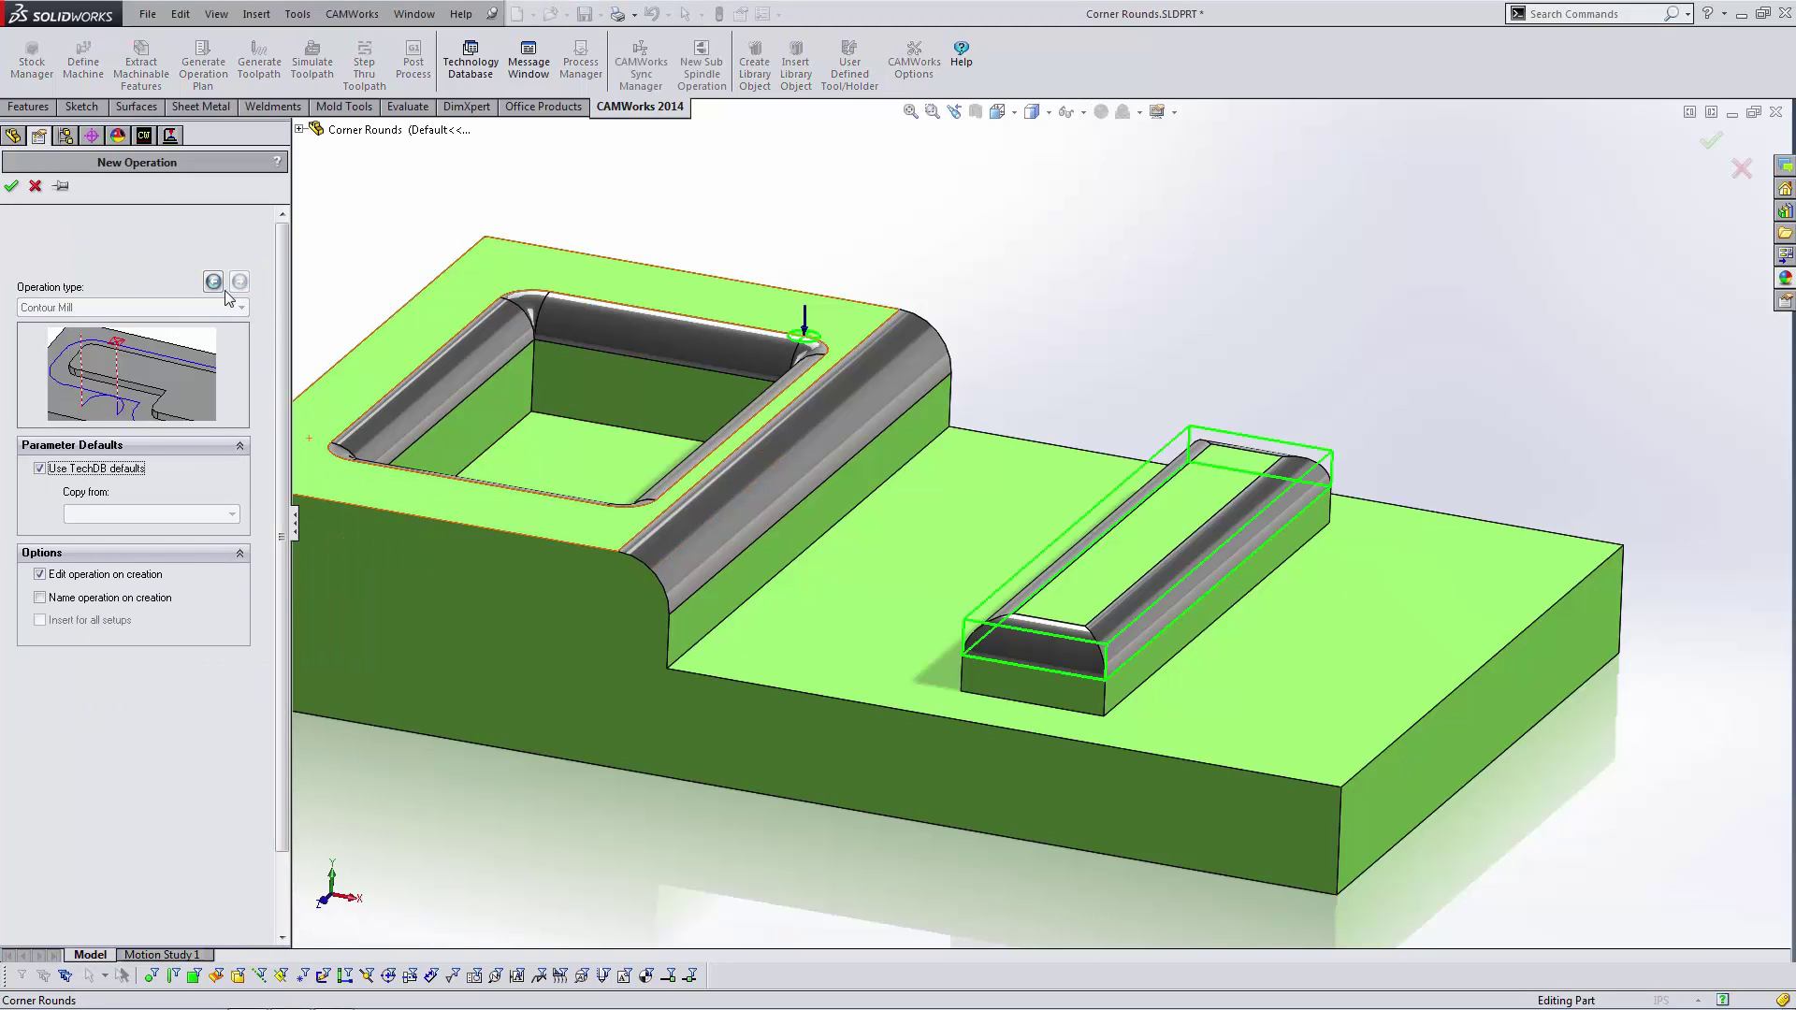
left_click(39, 469)
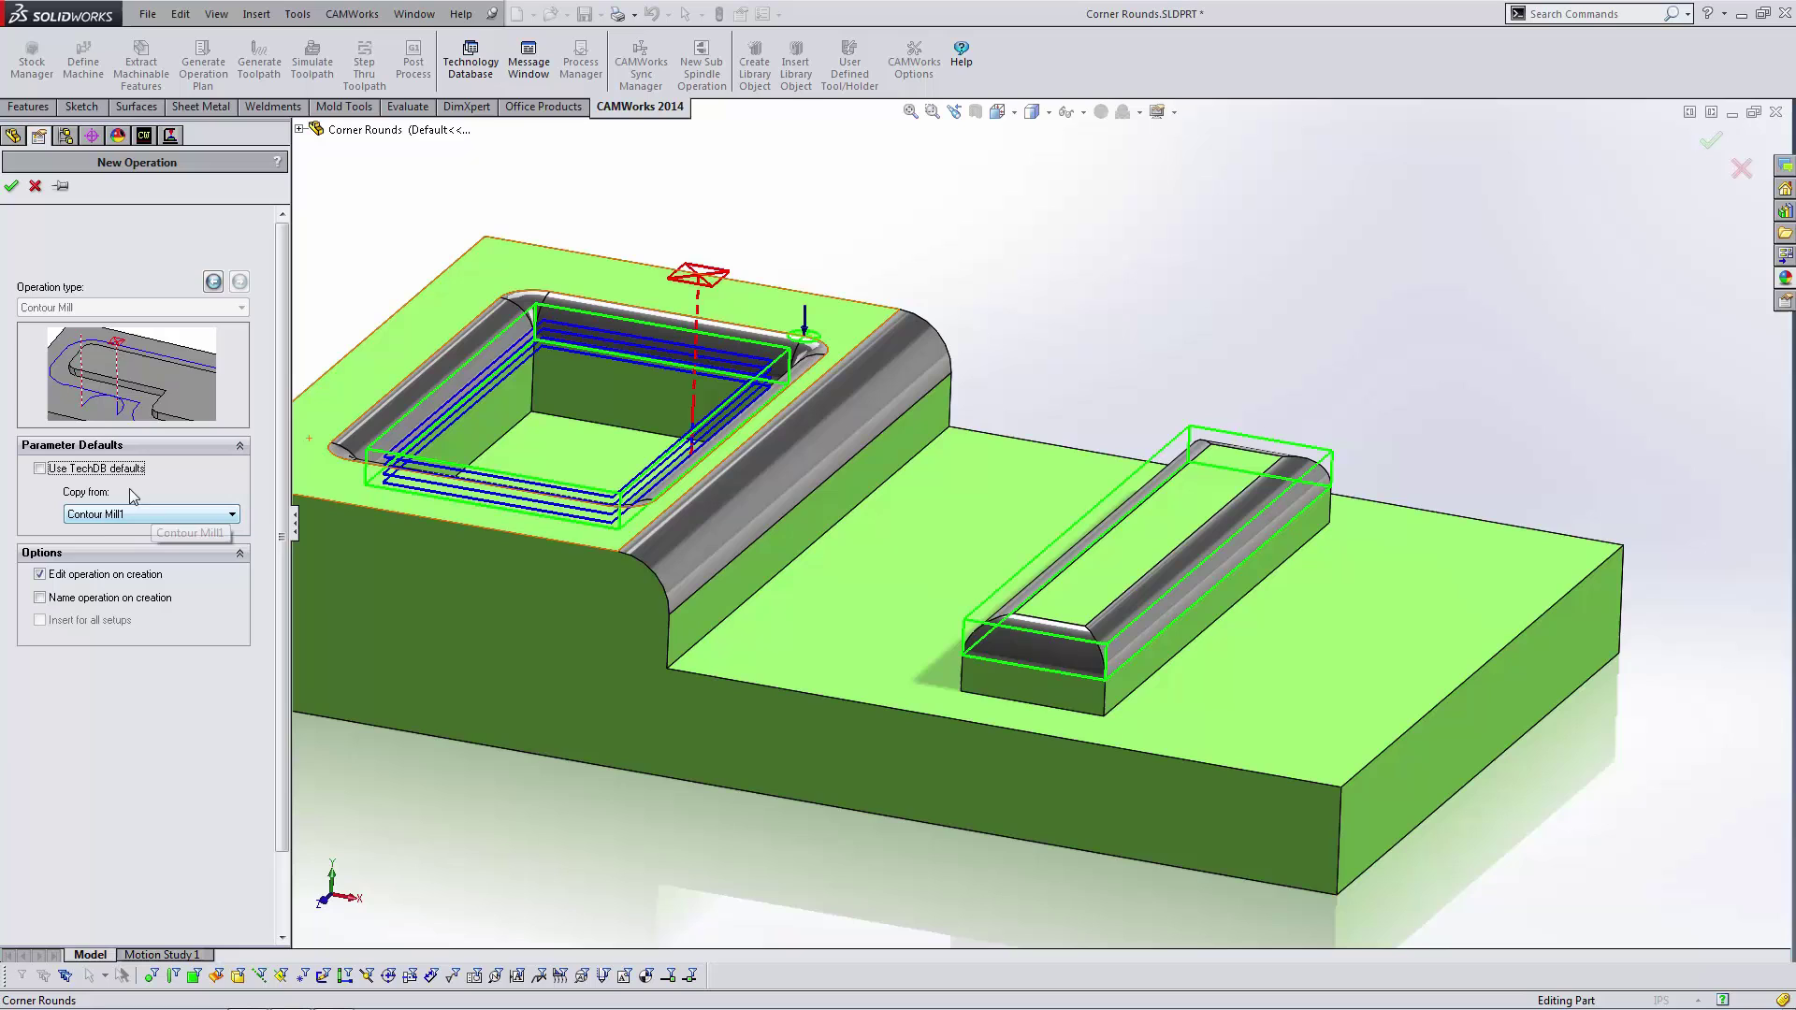
left_click(11, 185)
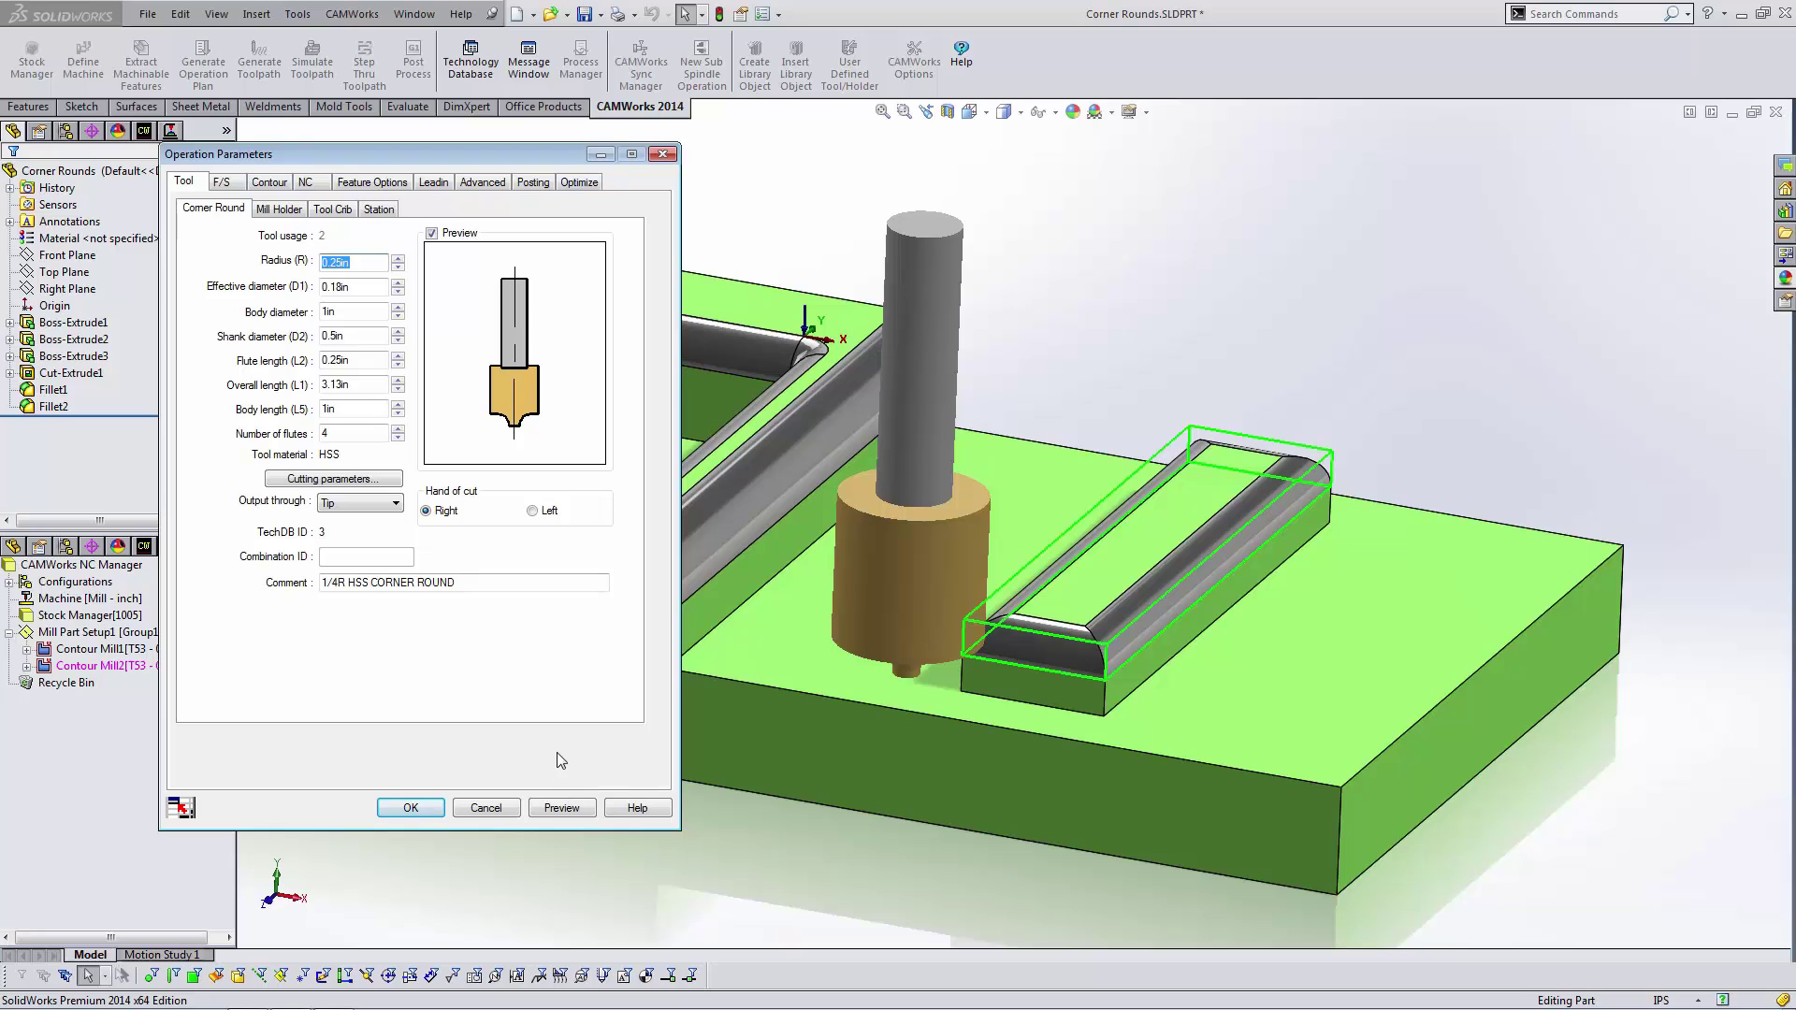
left_click(426, 805)
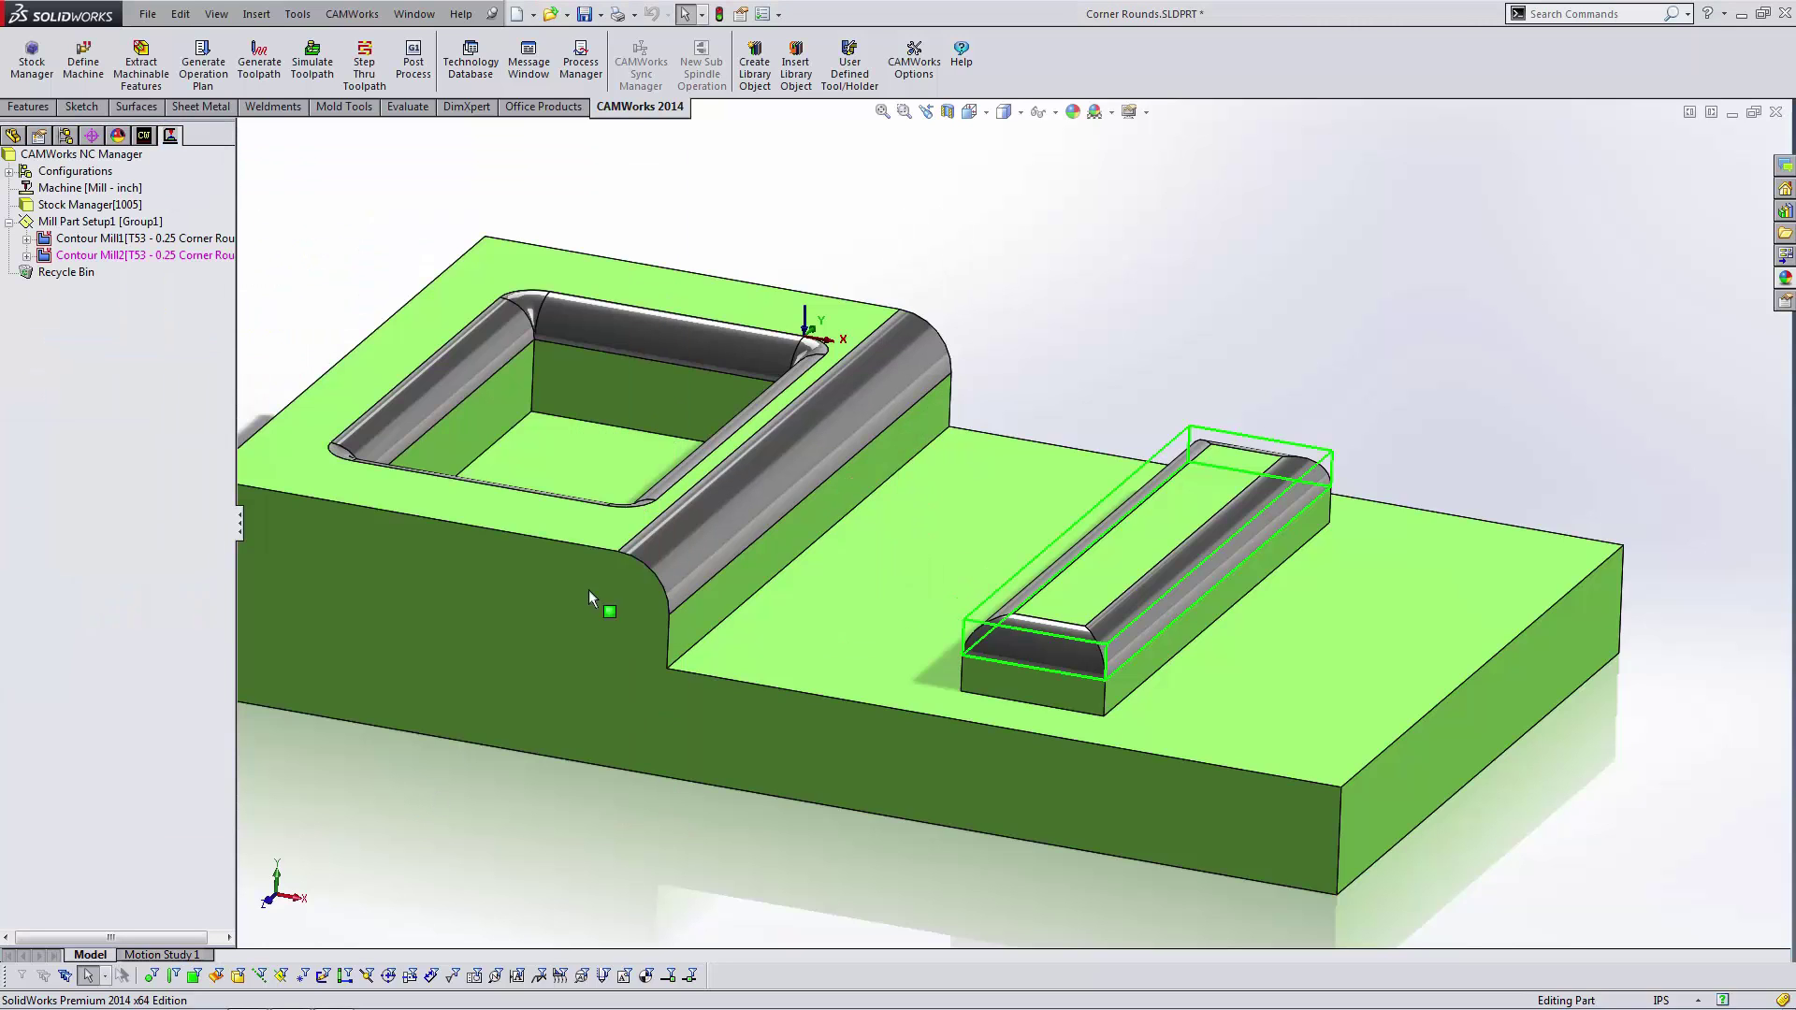
middle_click_drag(725, 241, 720, 245)
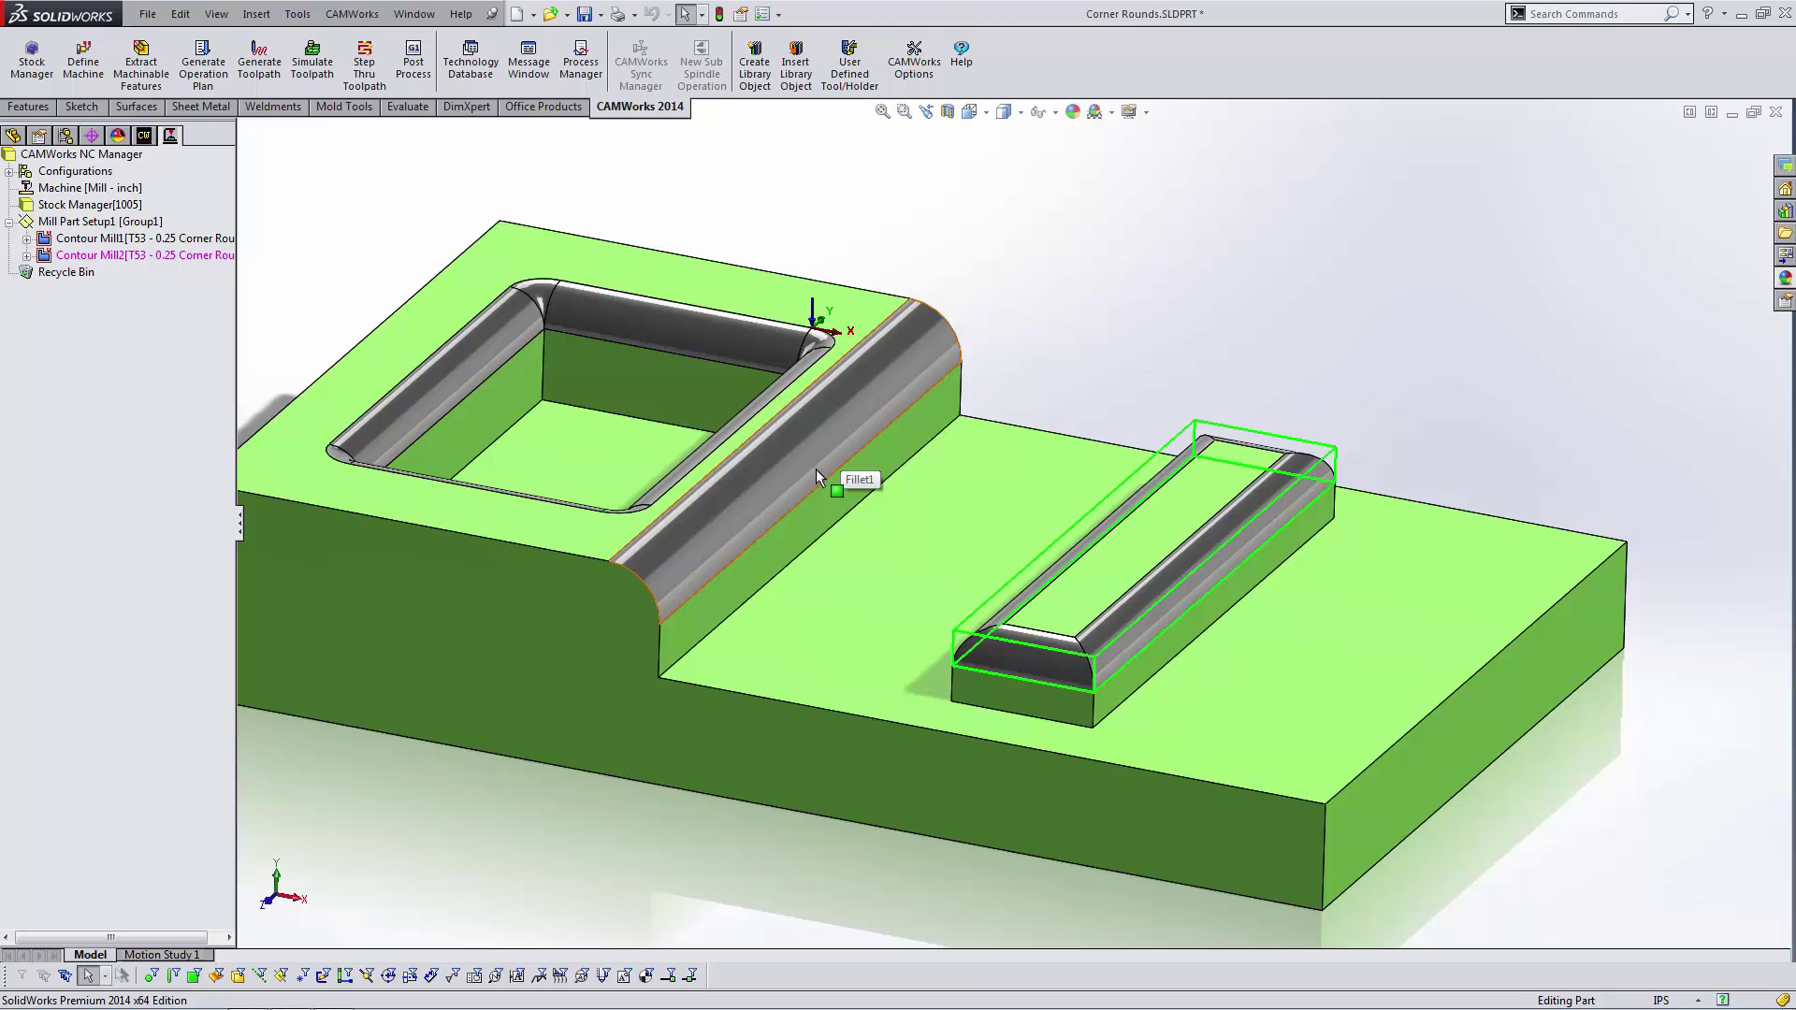
middle_click_drag(828, 496, 822, 501)
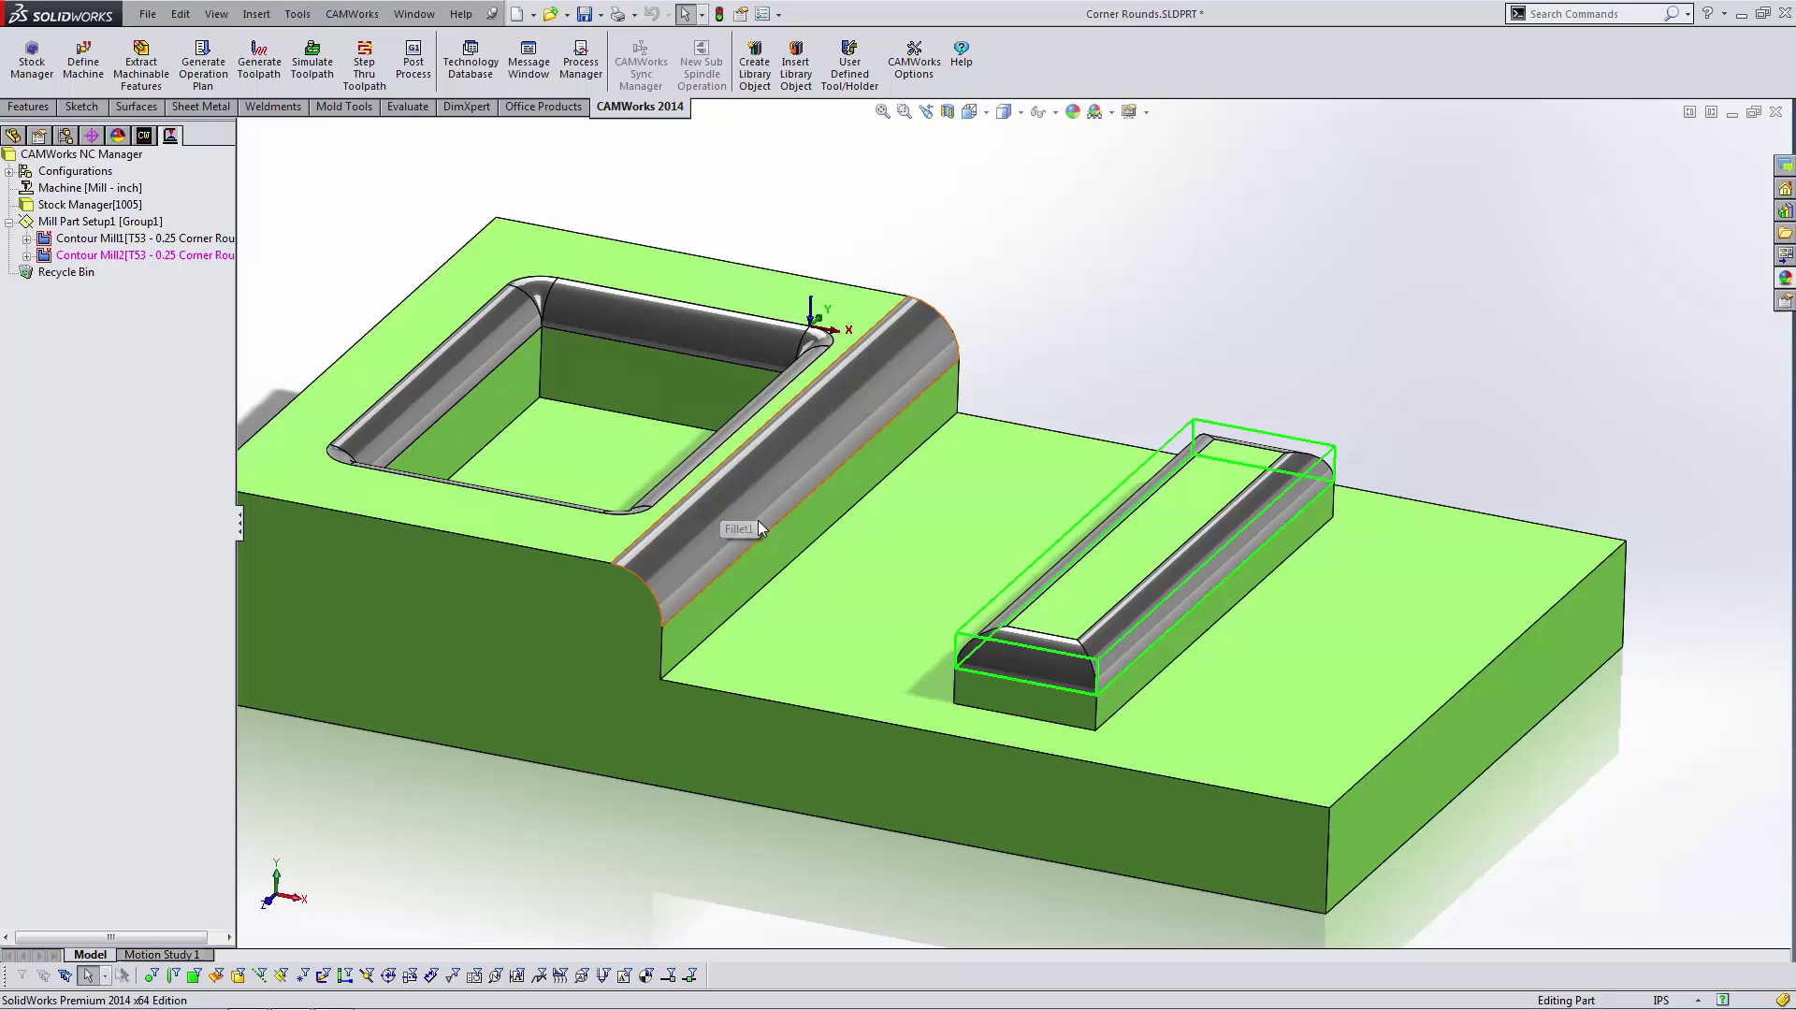
left_click(17, 135)
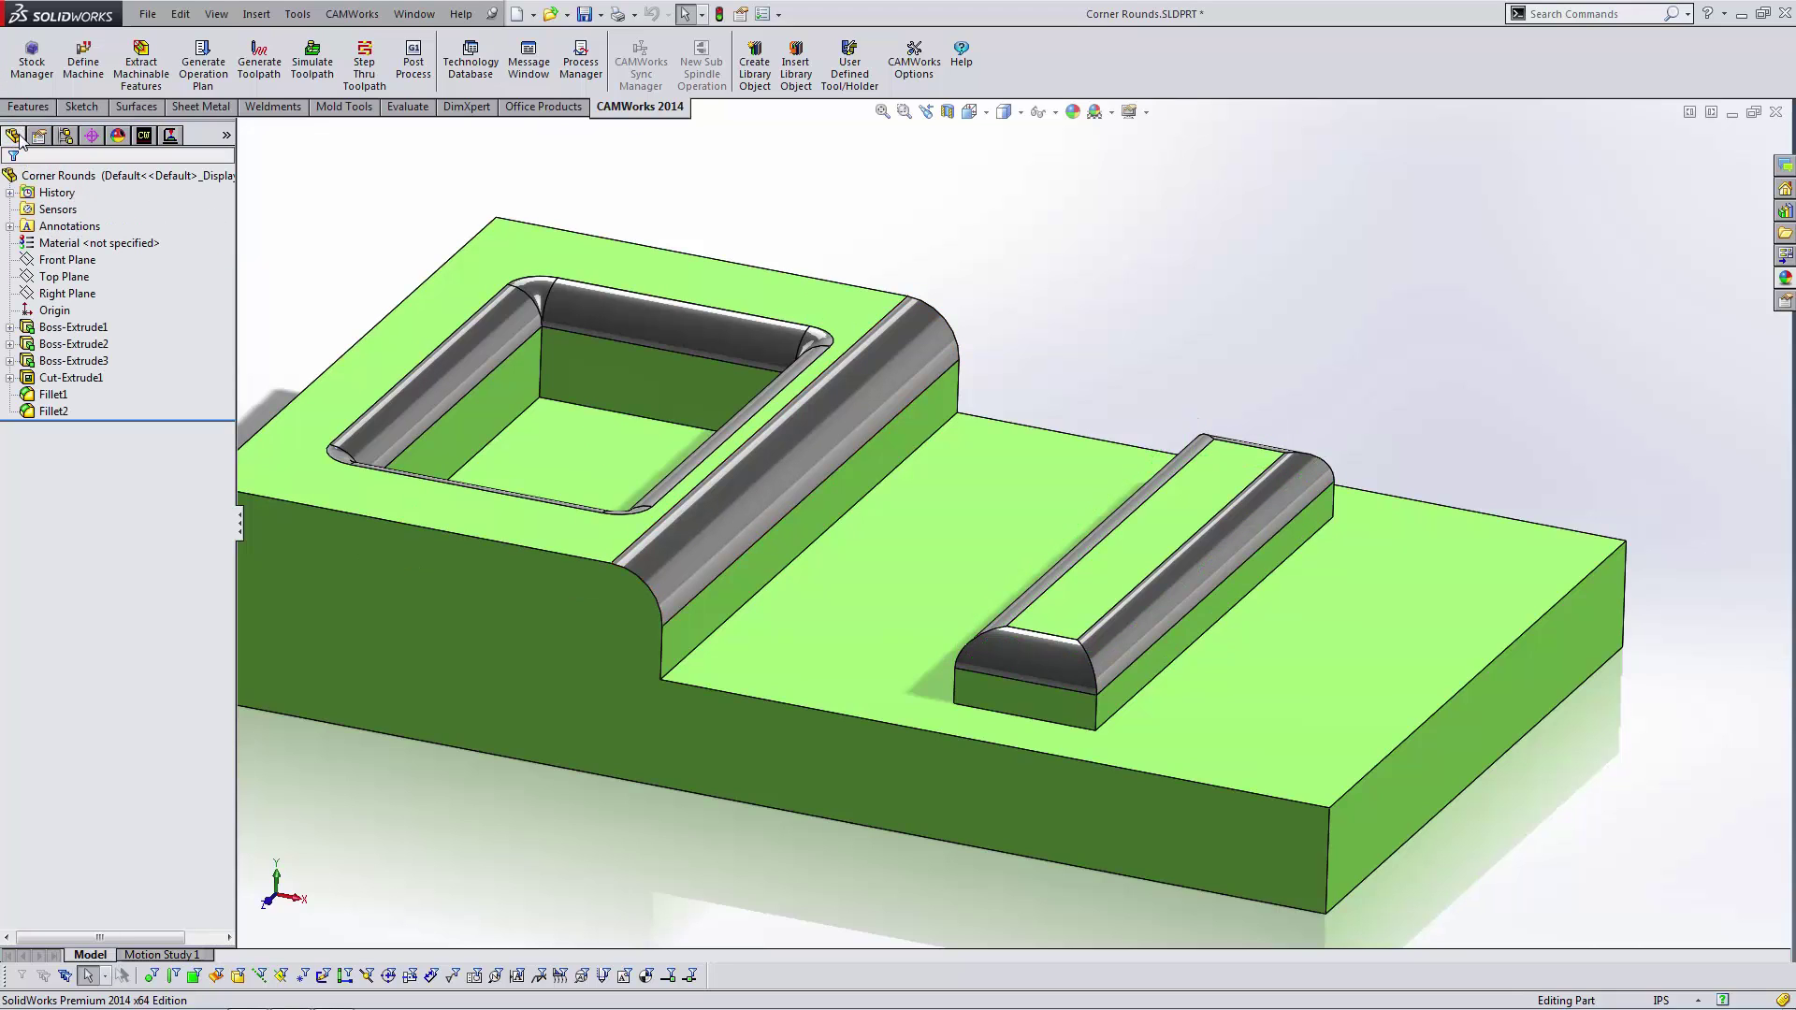
left_click(677, 540)
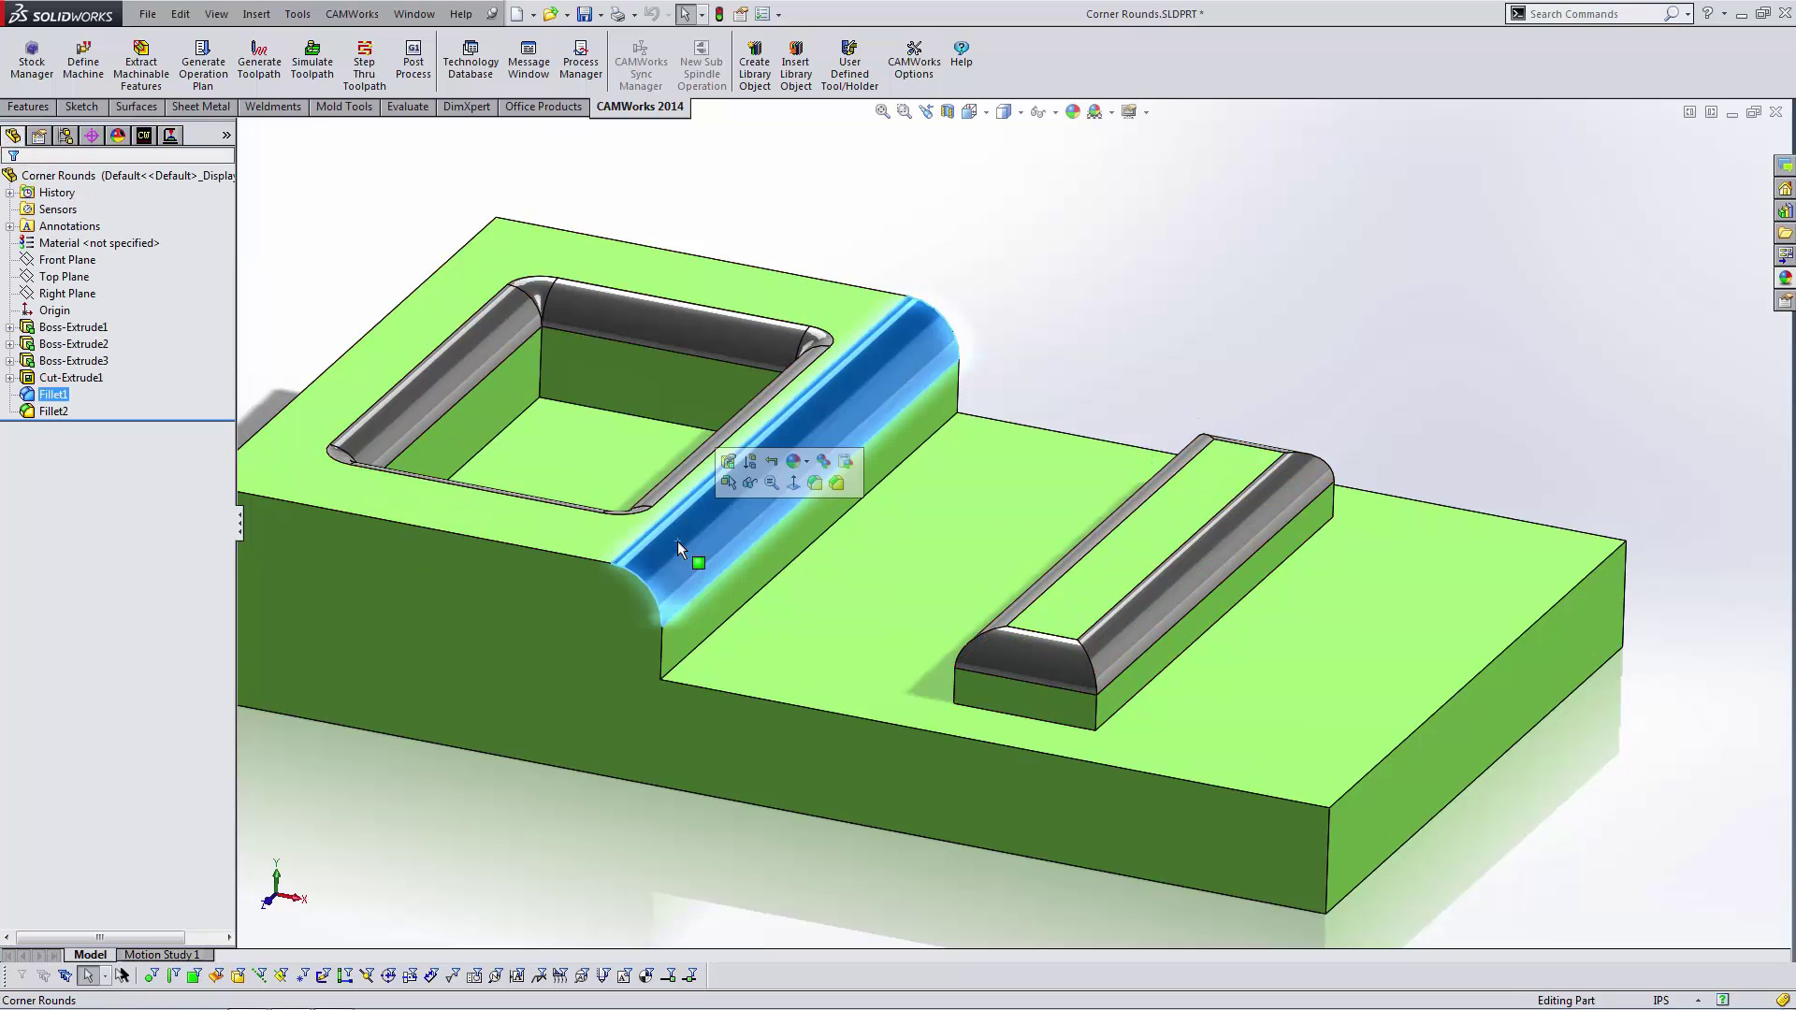
right_click(40, 396)
left_click(43, 350)
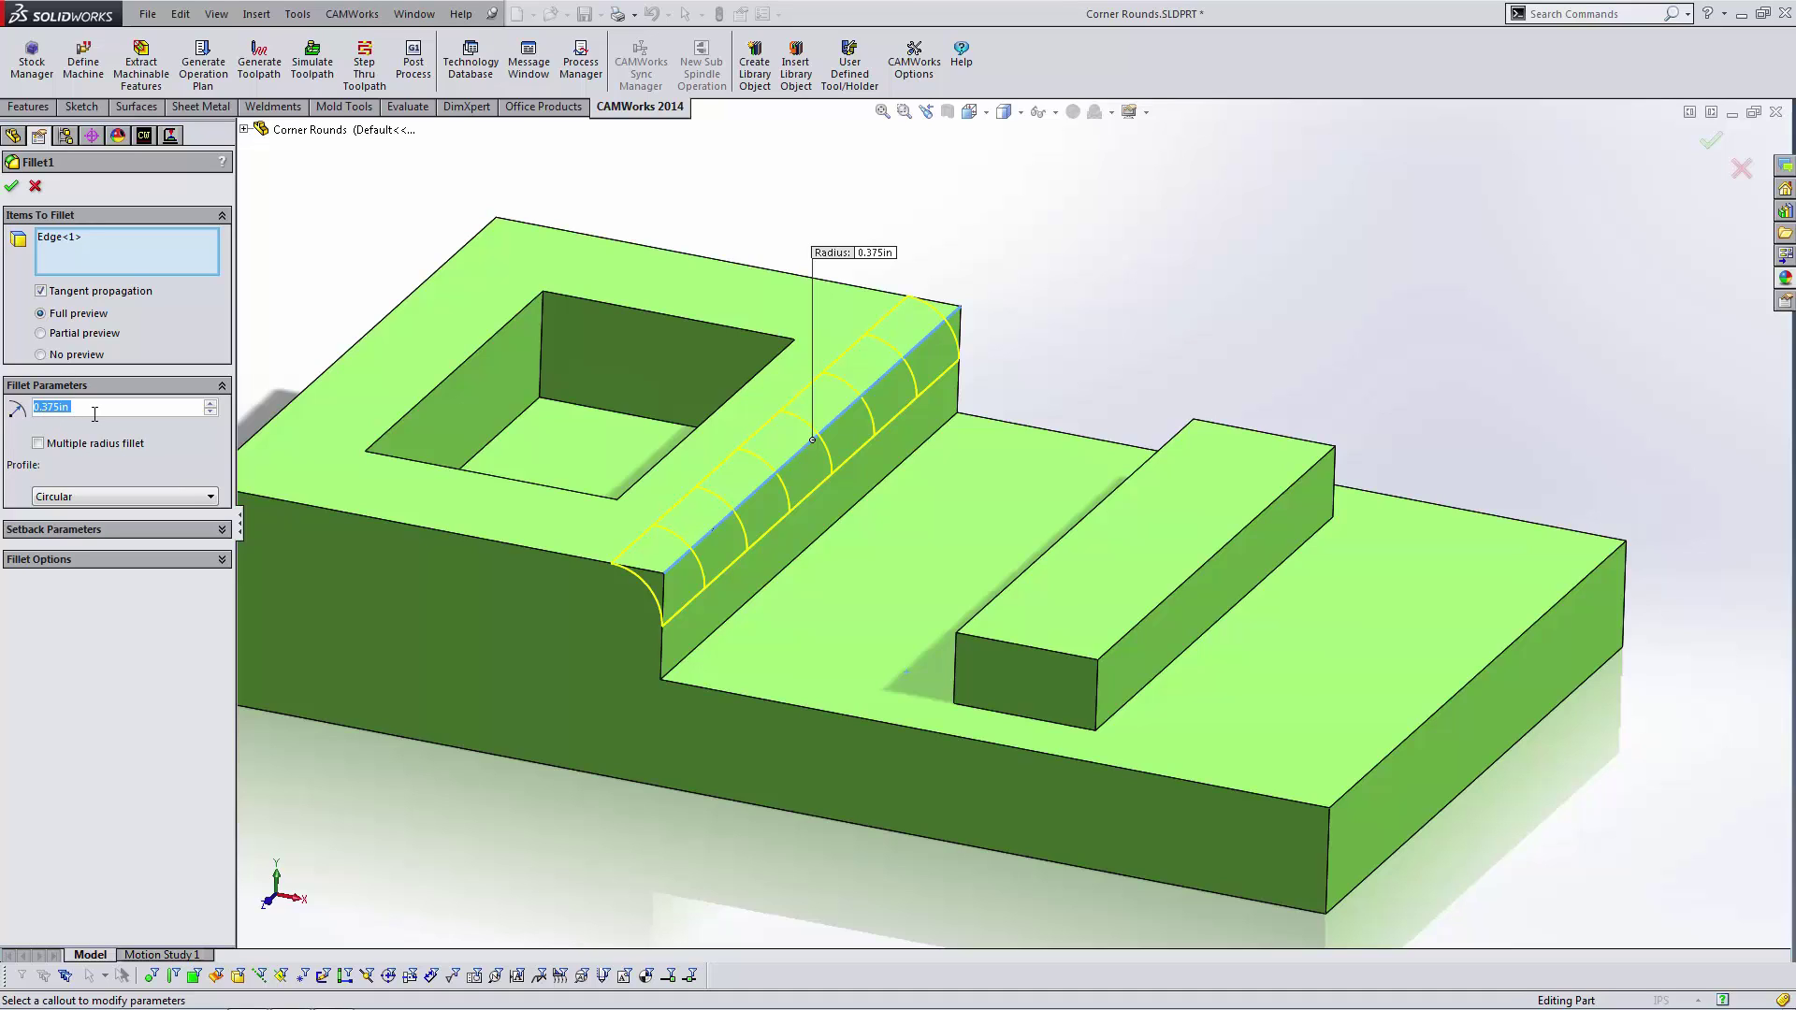
left_click(36, 187)
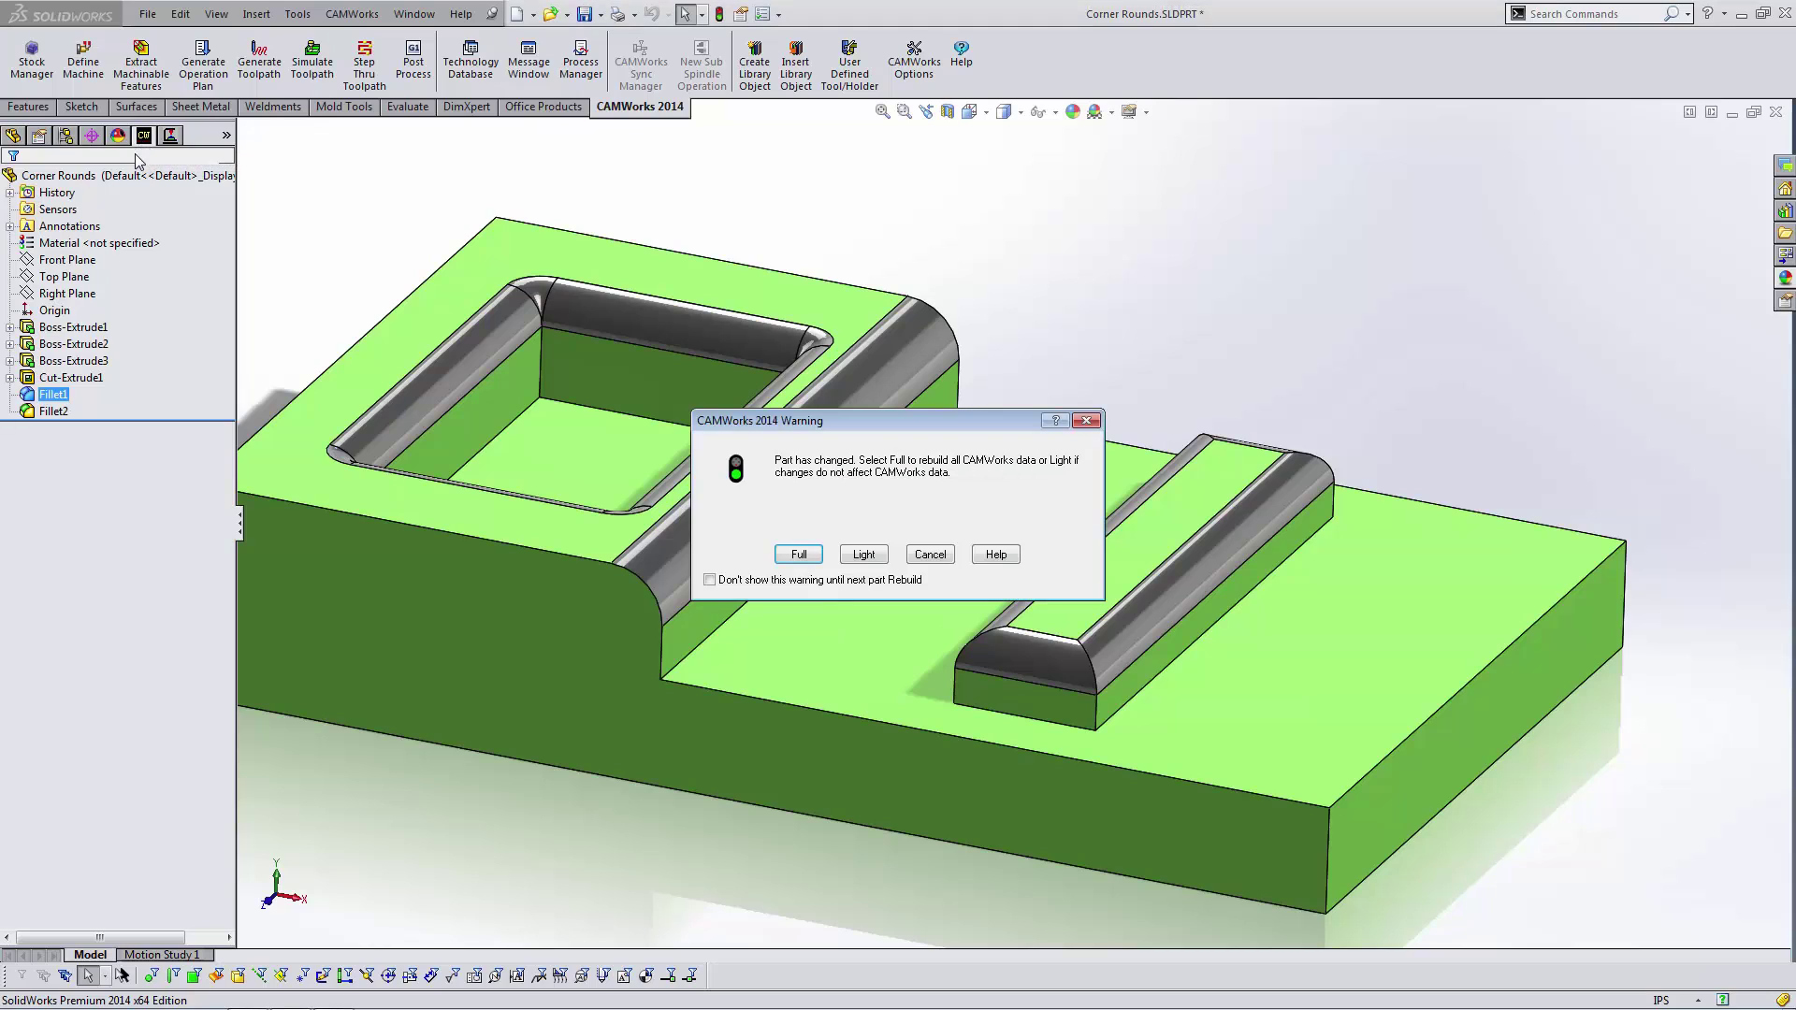
Do a light rebuild and start an Open Profile feature from the long fillet's bottom edge.
left_click(851, 554)
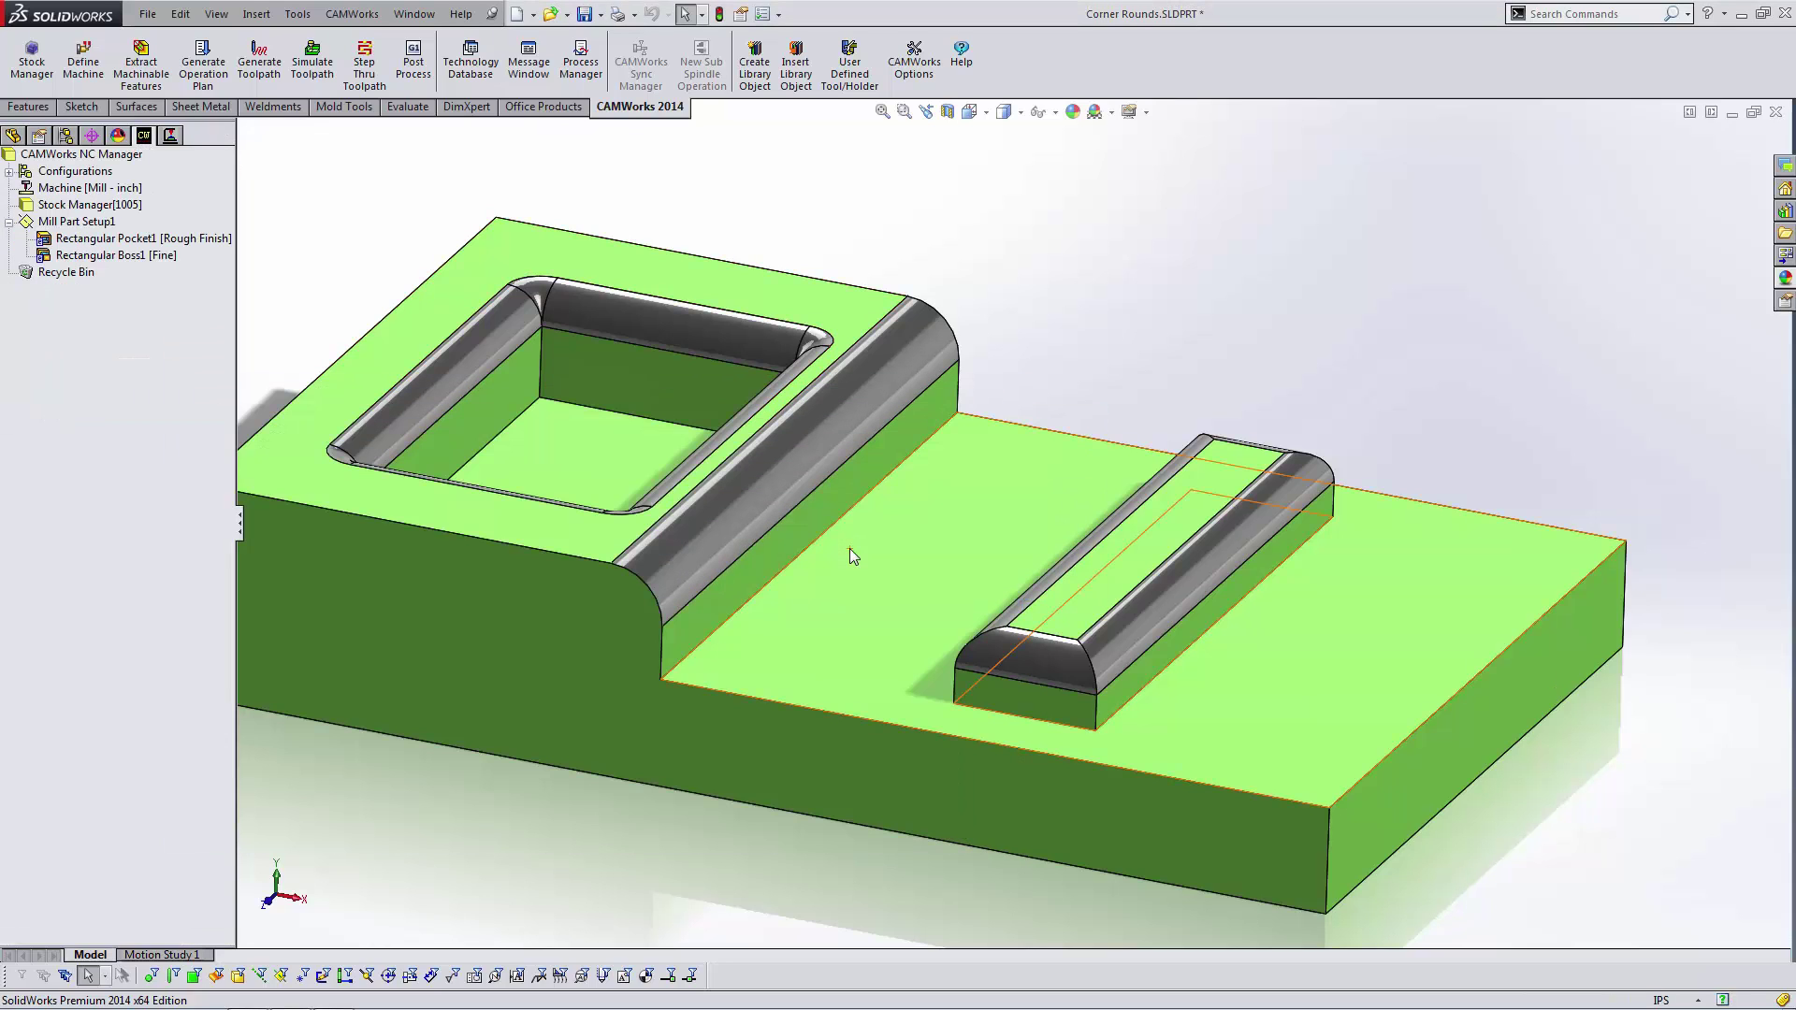
right_click(113, 223)
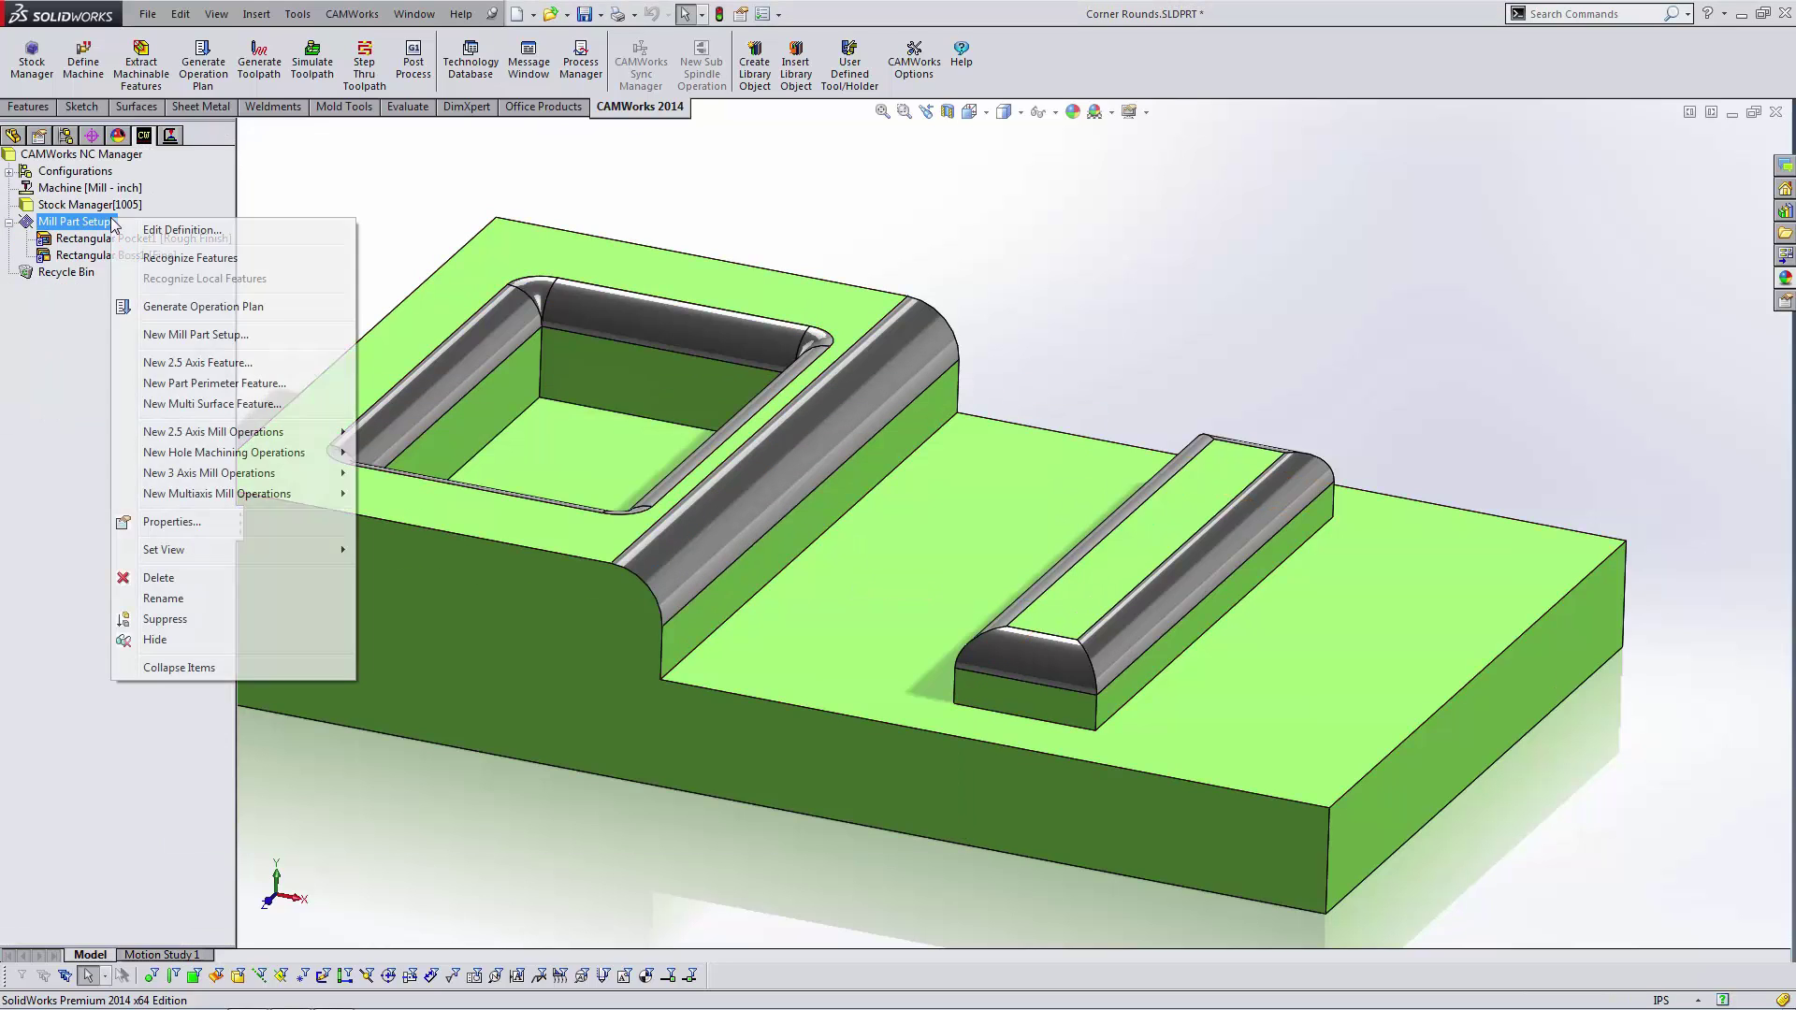
left_click(225, 362)
left_click(199, 226)
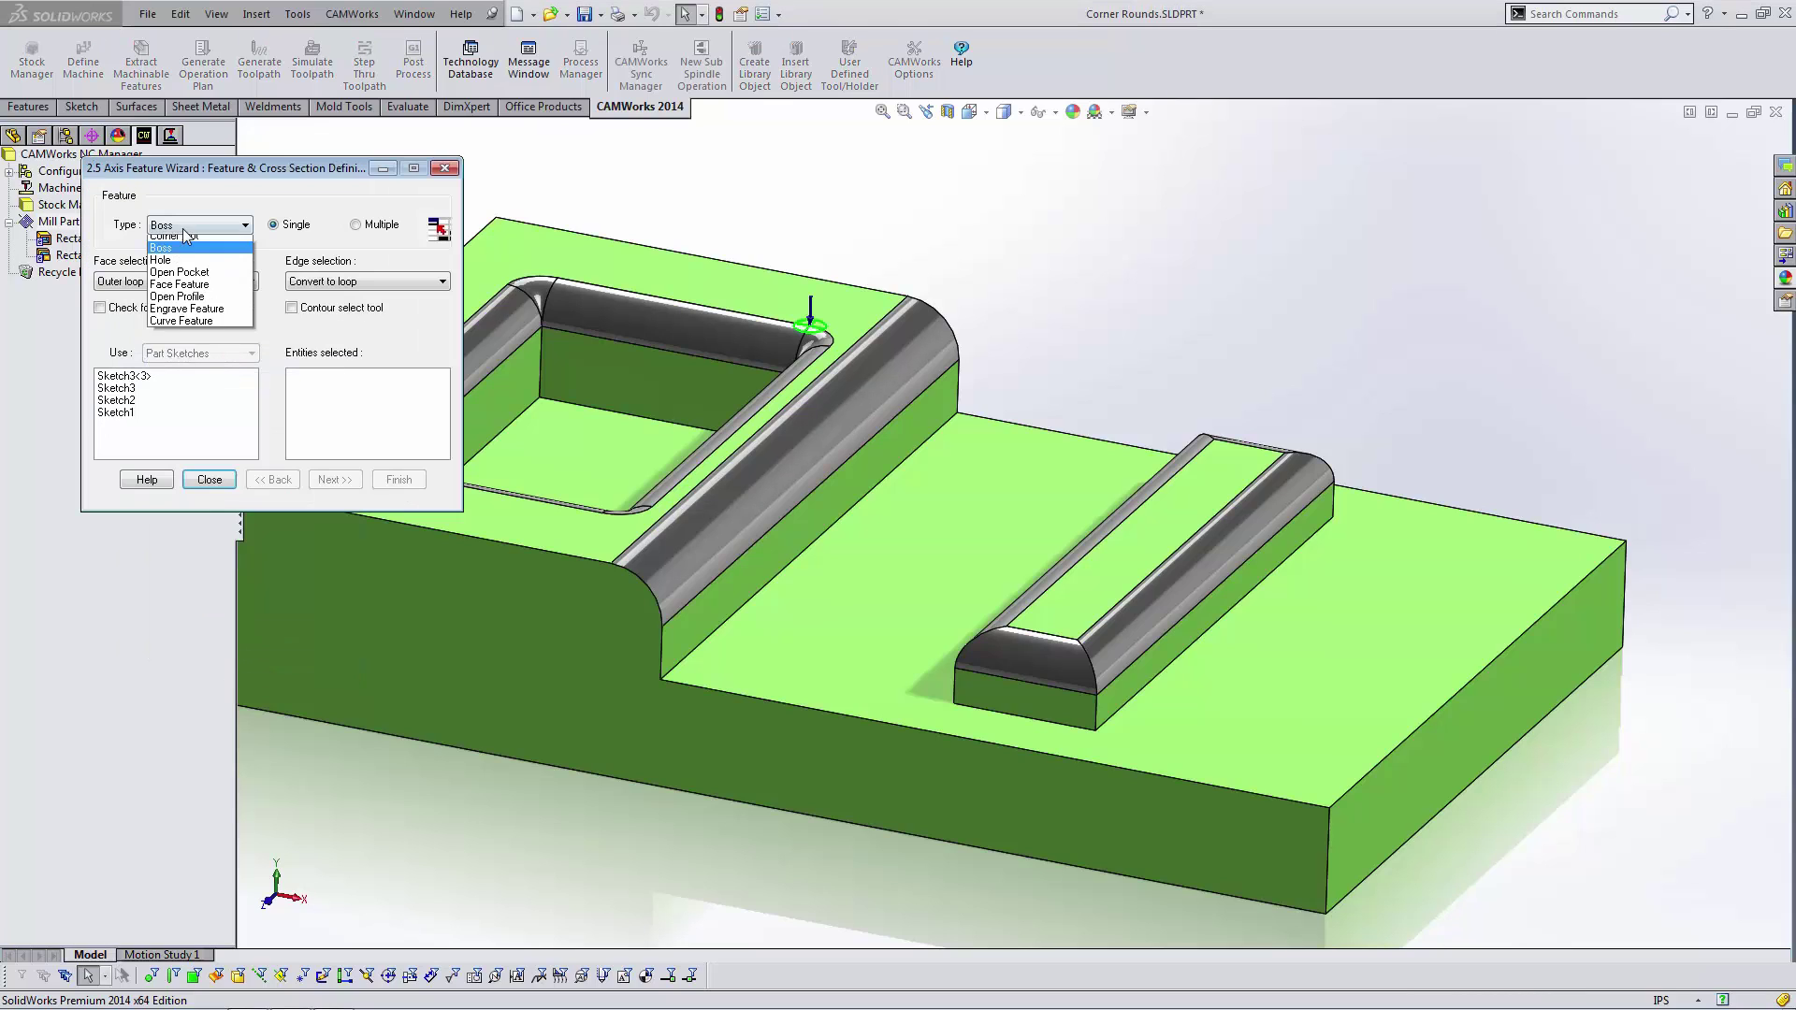
left_click(192, 328)
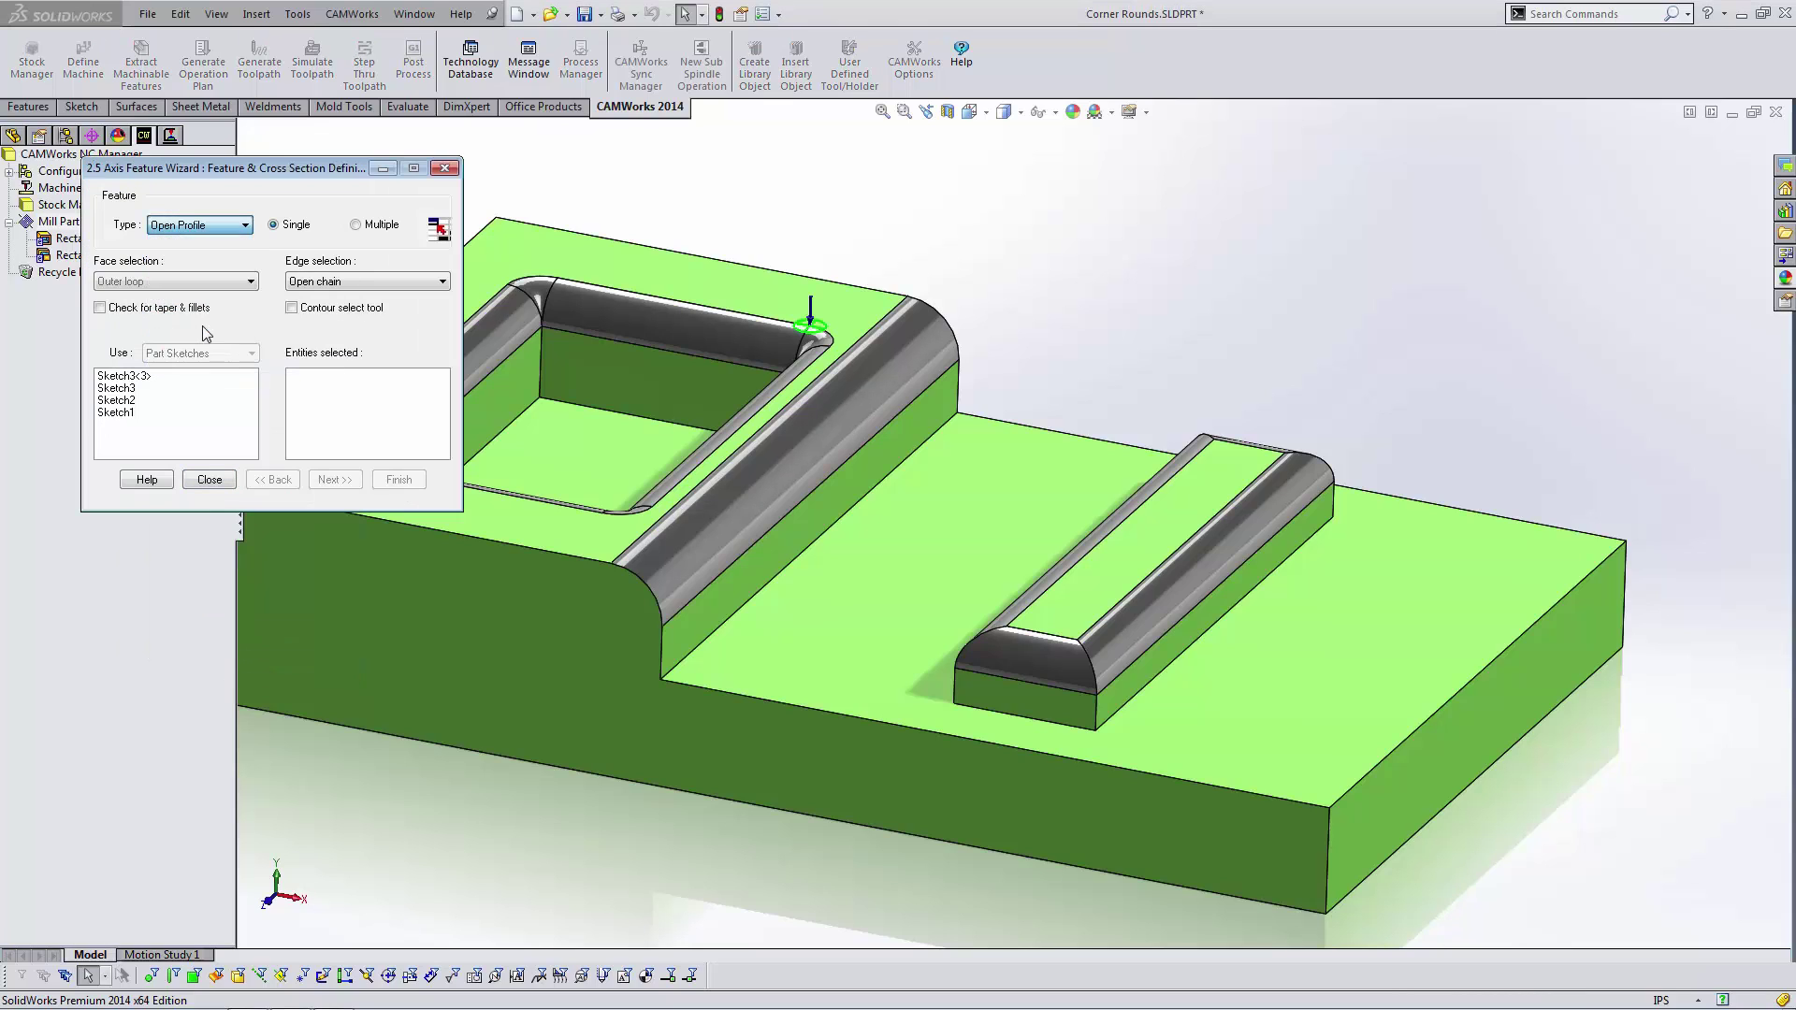
left_click_drag(296, 175, 296, 177)
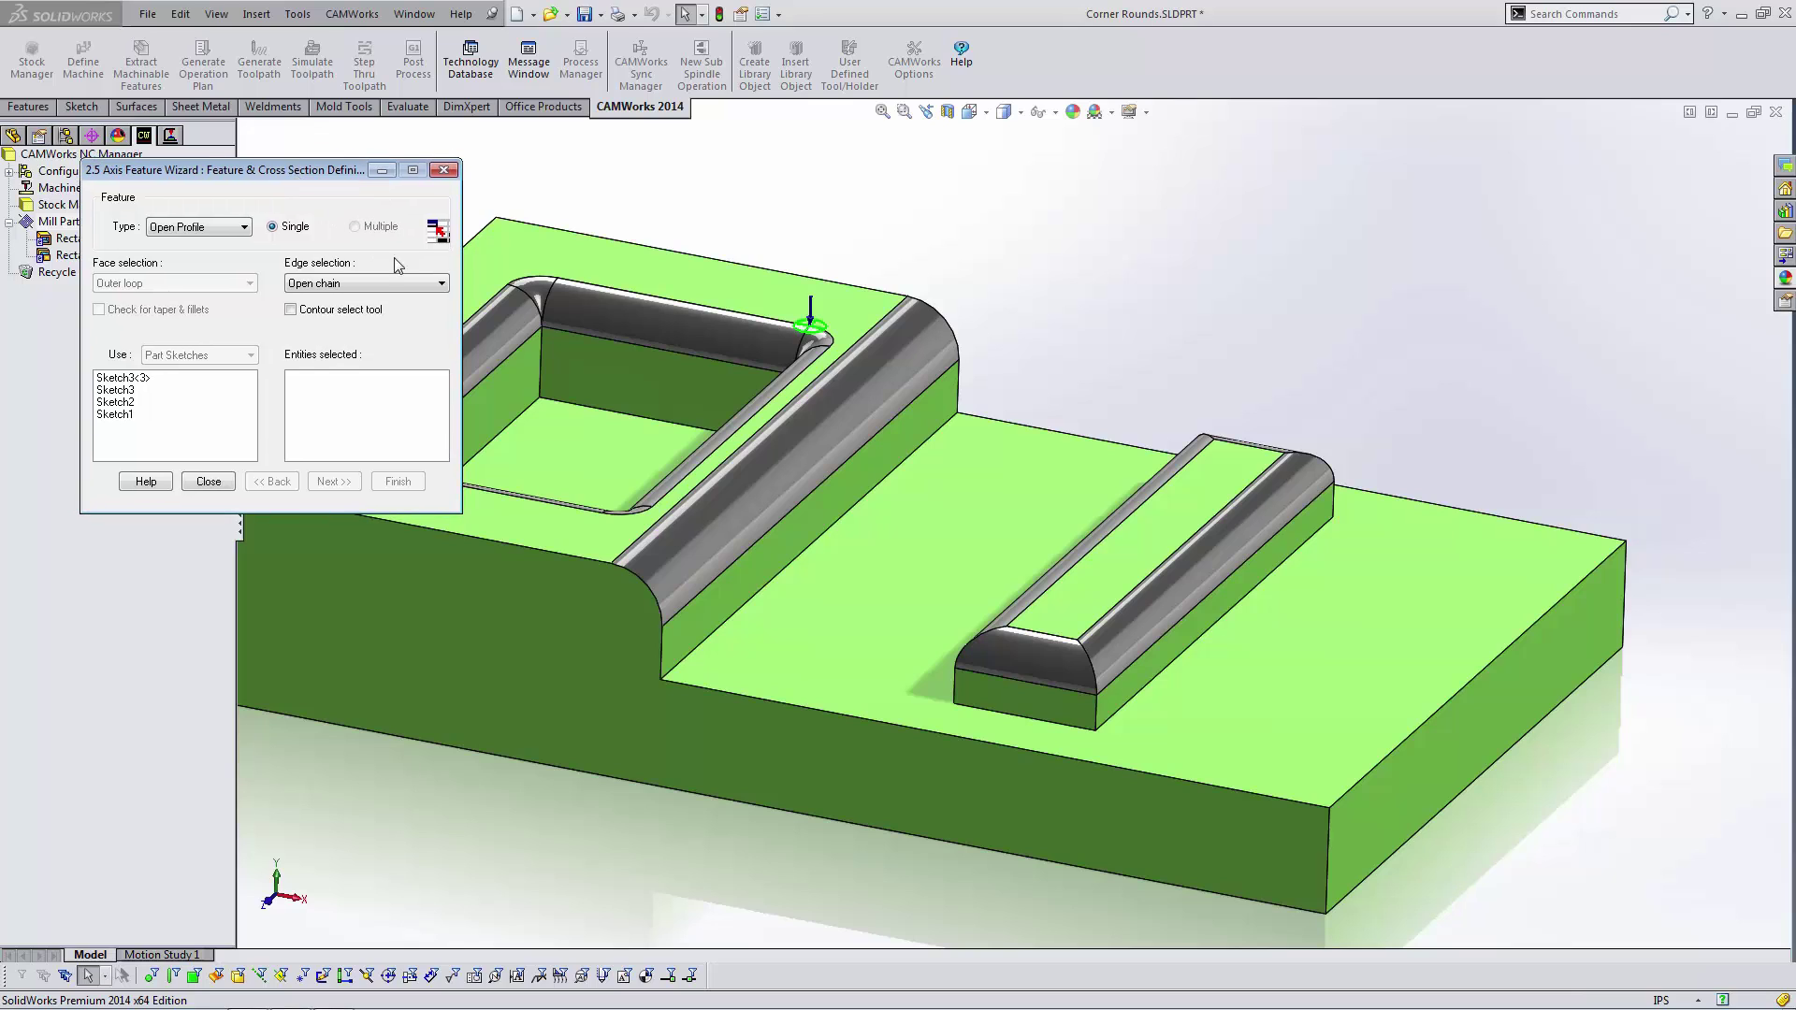
middle_click_drag(754, 248, 747, 245)
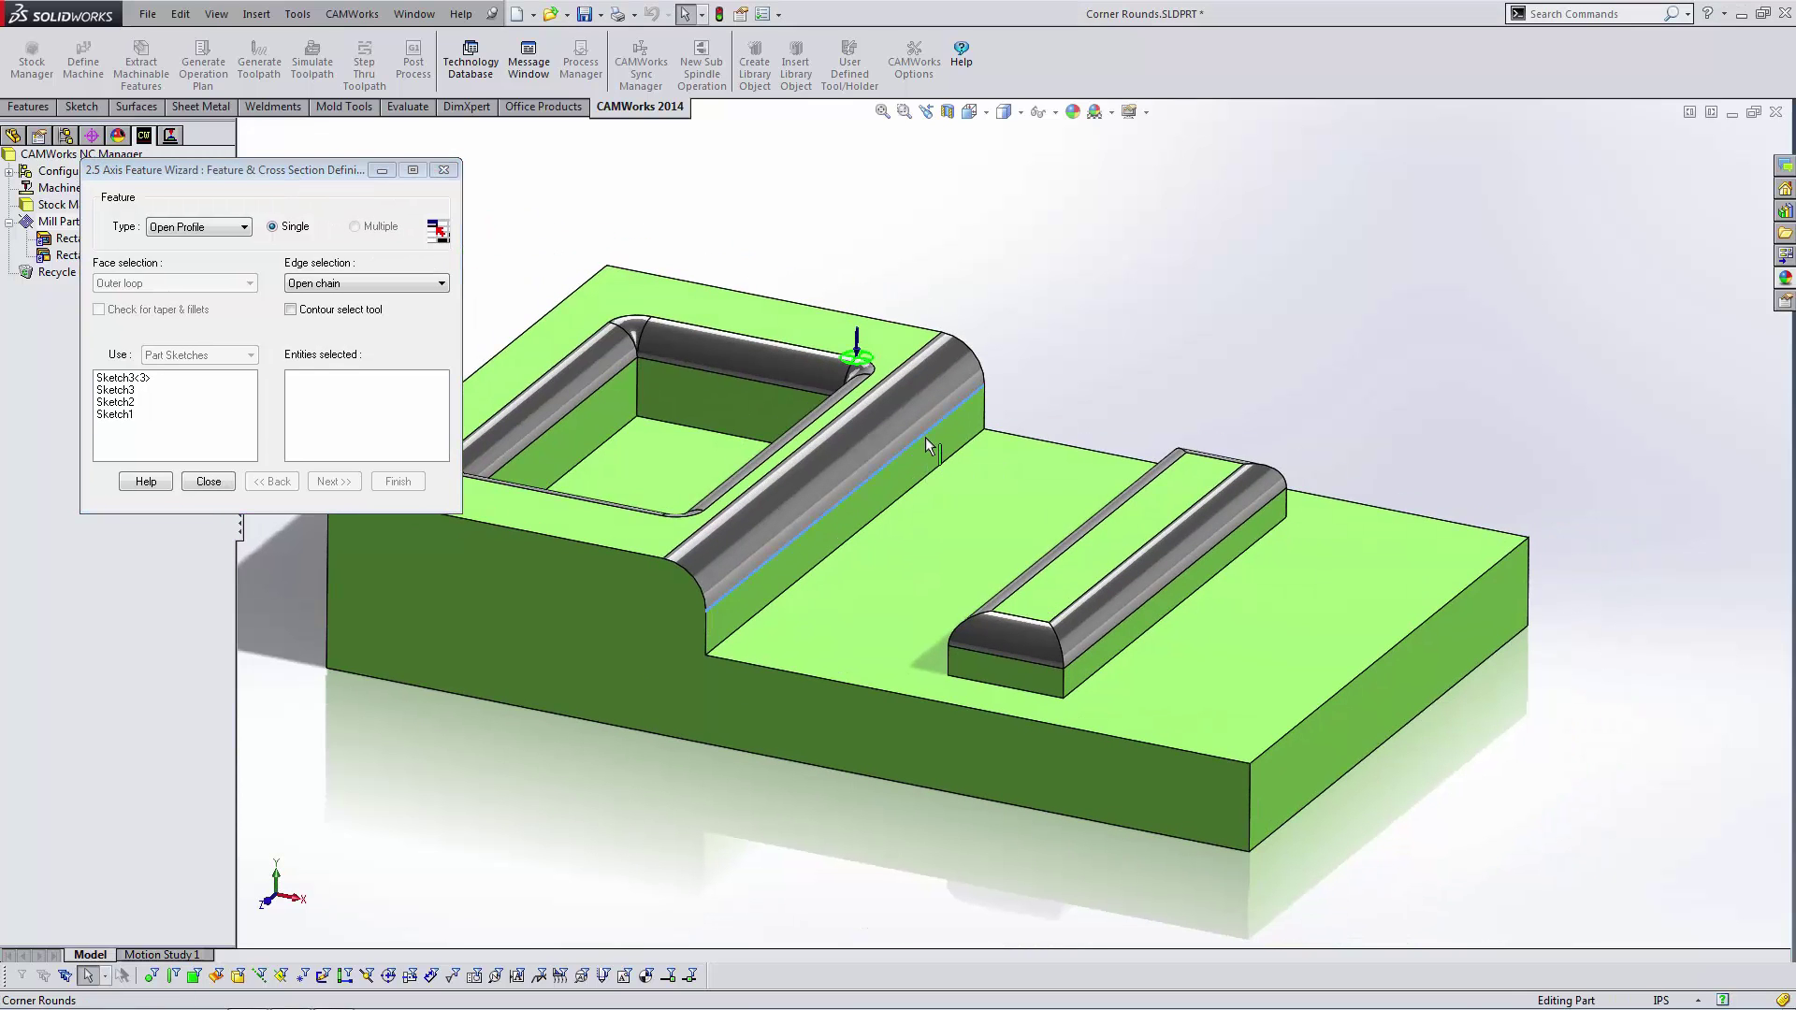
left_click(738, 610)
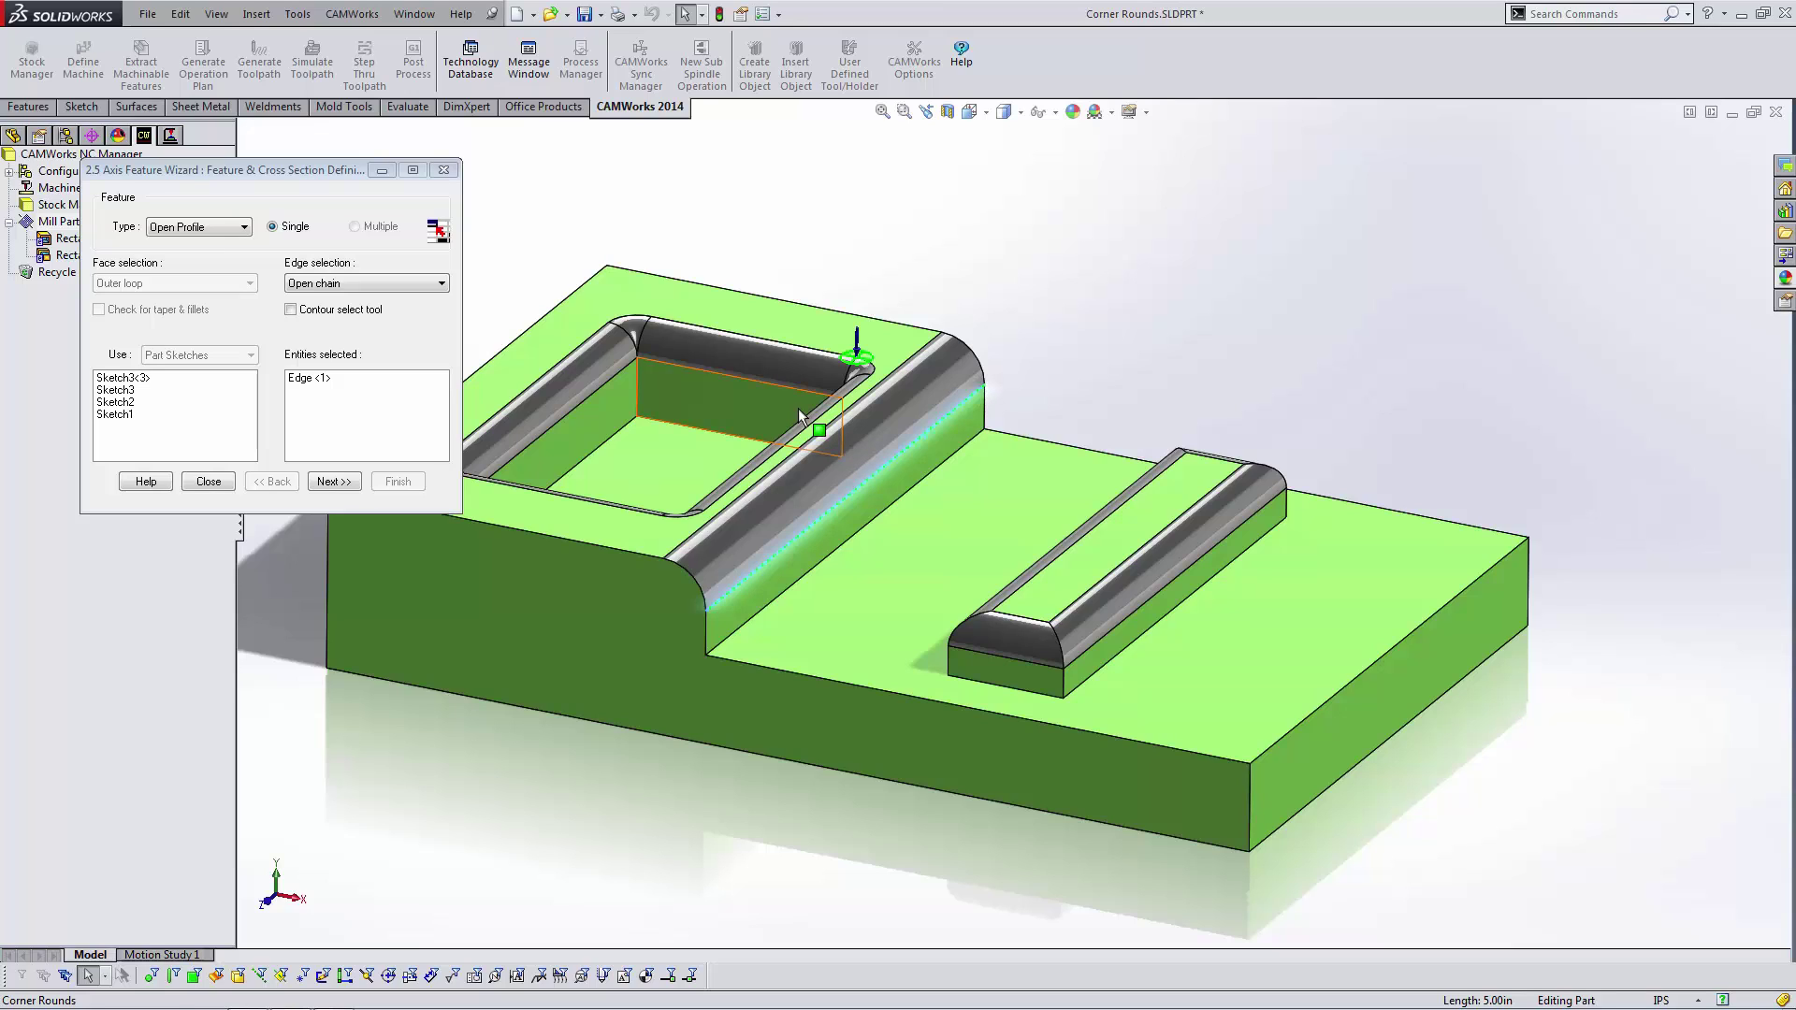
End the open profile Upto the top face and finish Open Profile1.
left_click(333, 481)
left_click(943, 345)
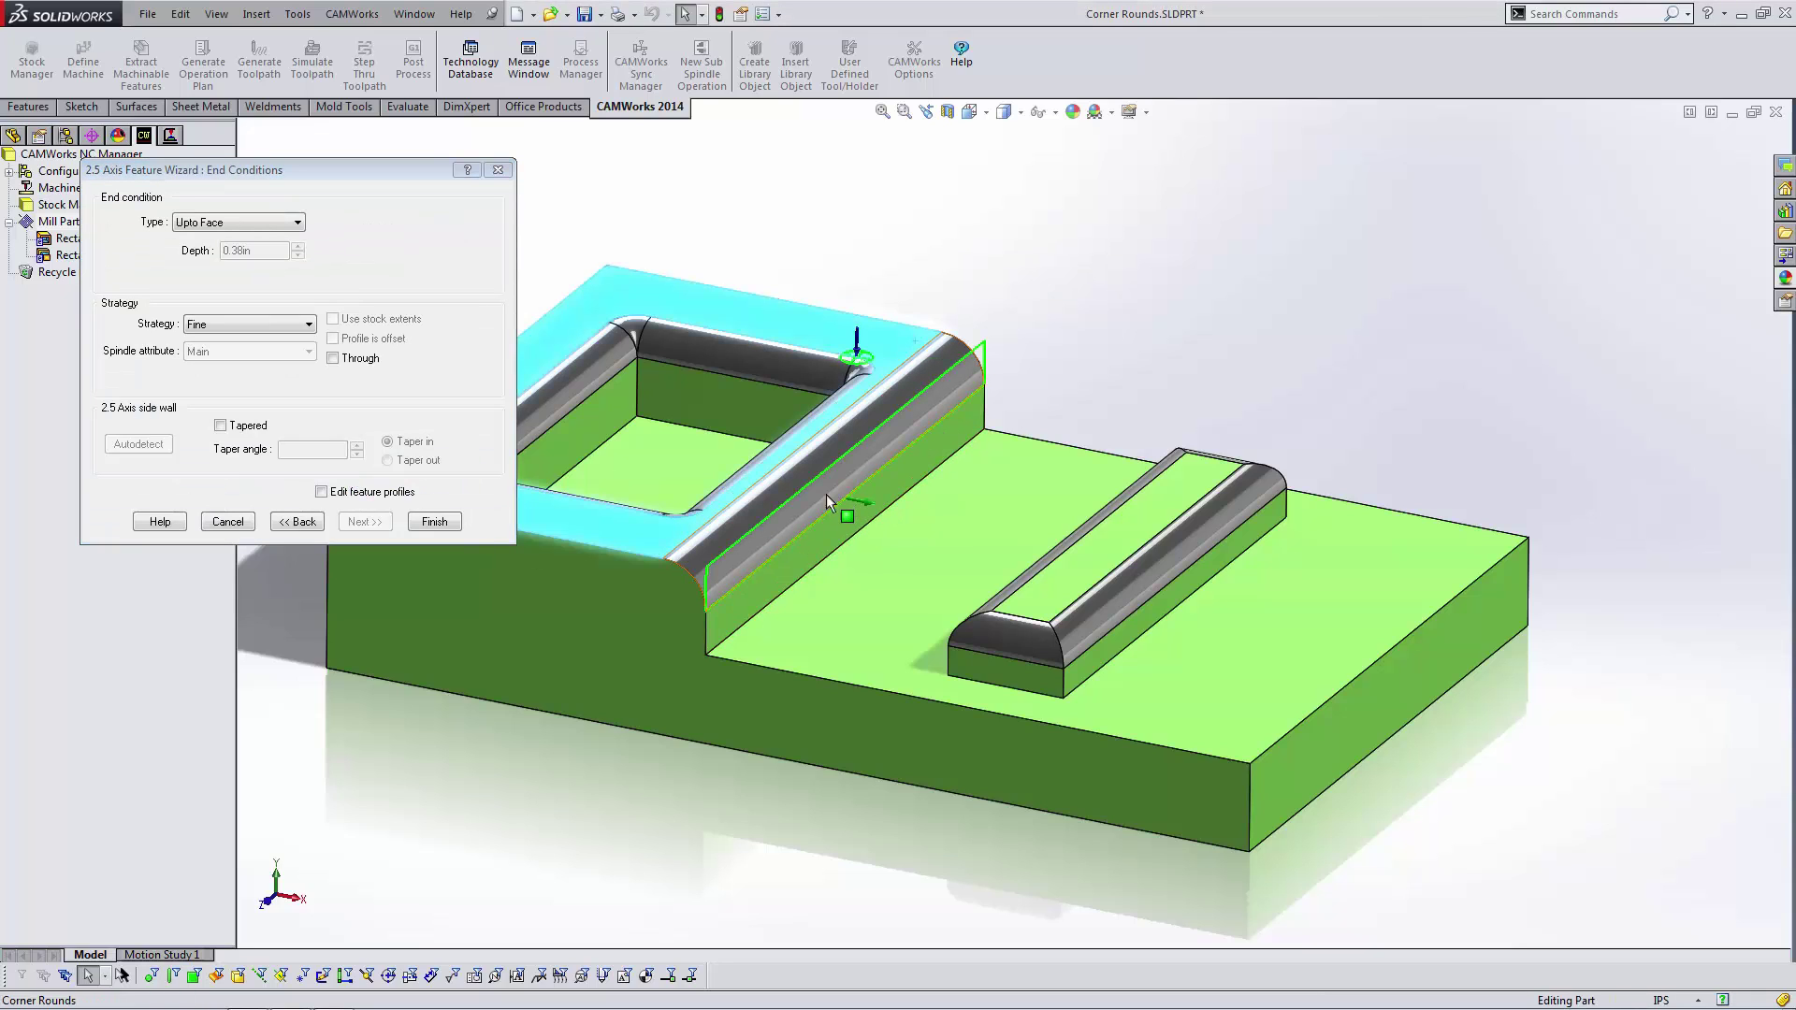
left_click(434, 522)
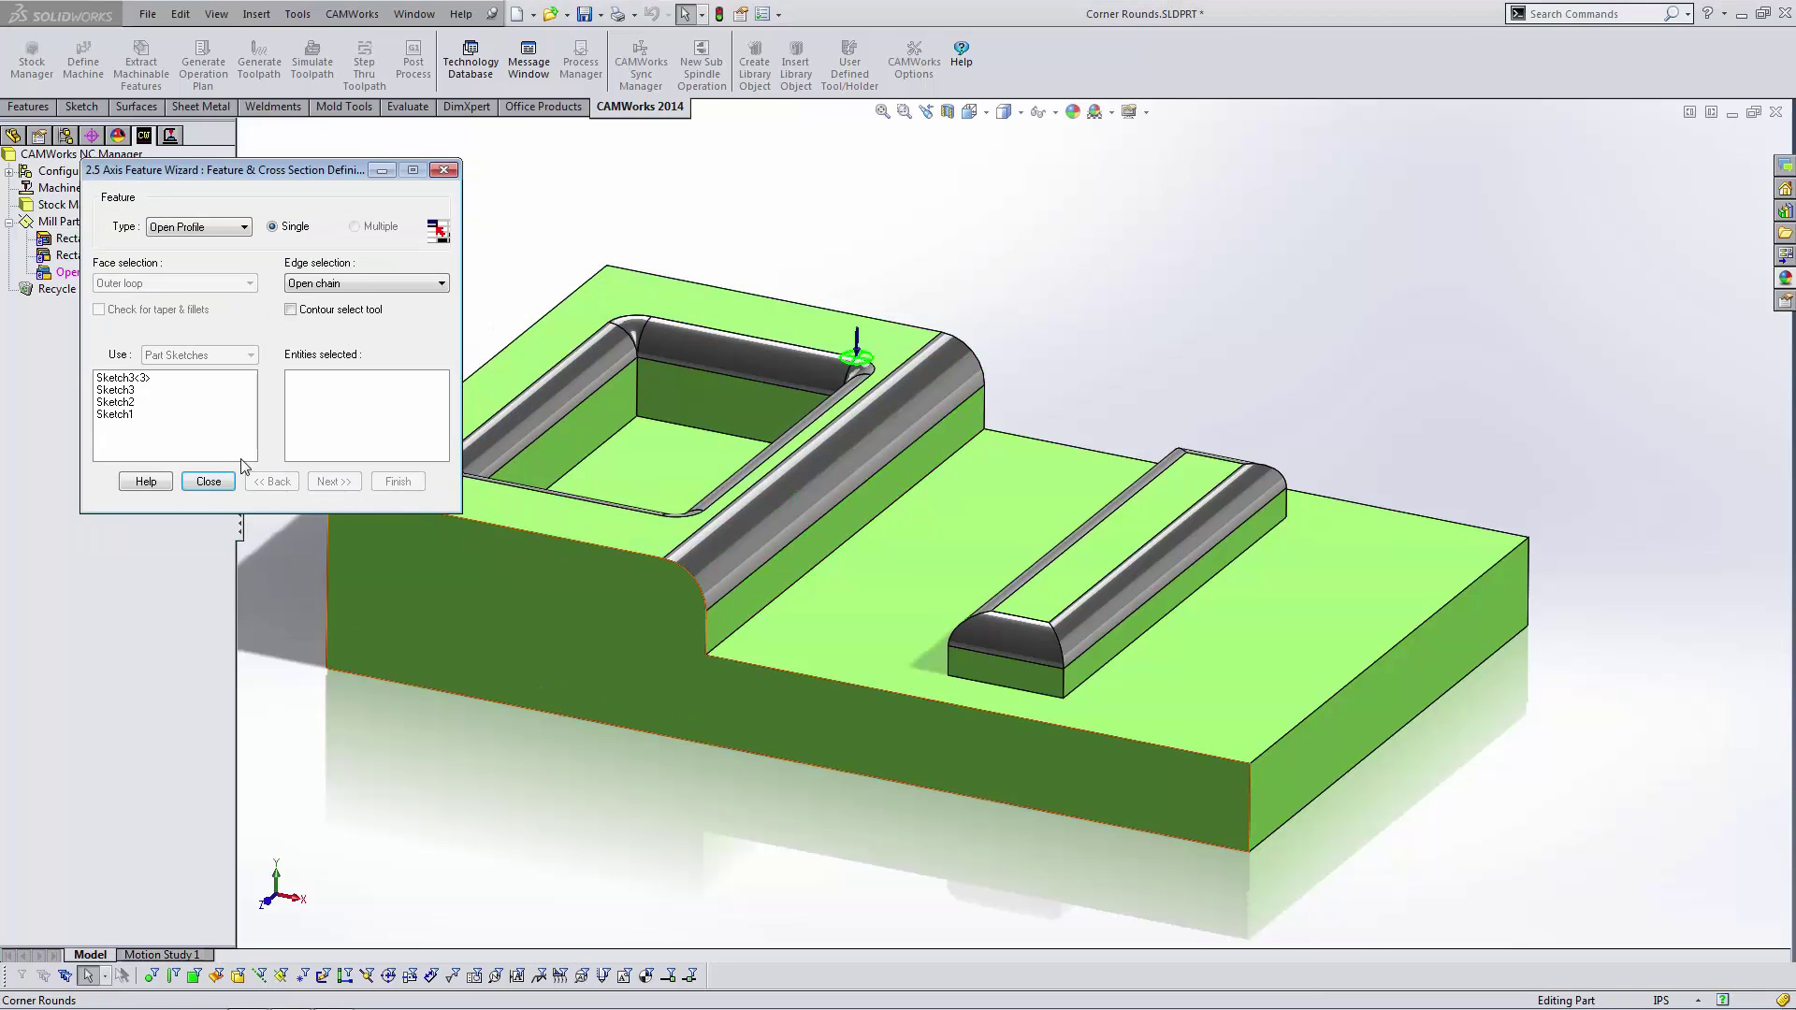
left_click(208, 482)
Create a Contour Mill operation on Open Profile1 and show its Tool Crib.
right_click(146, 273)
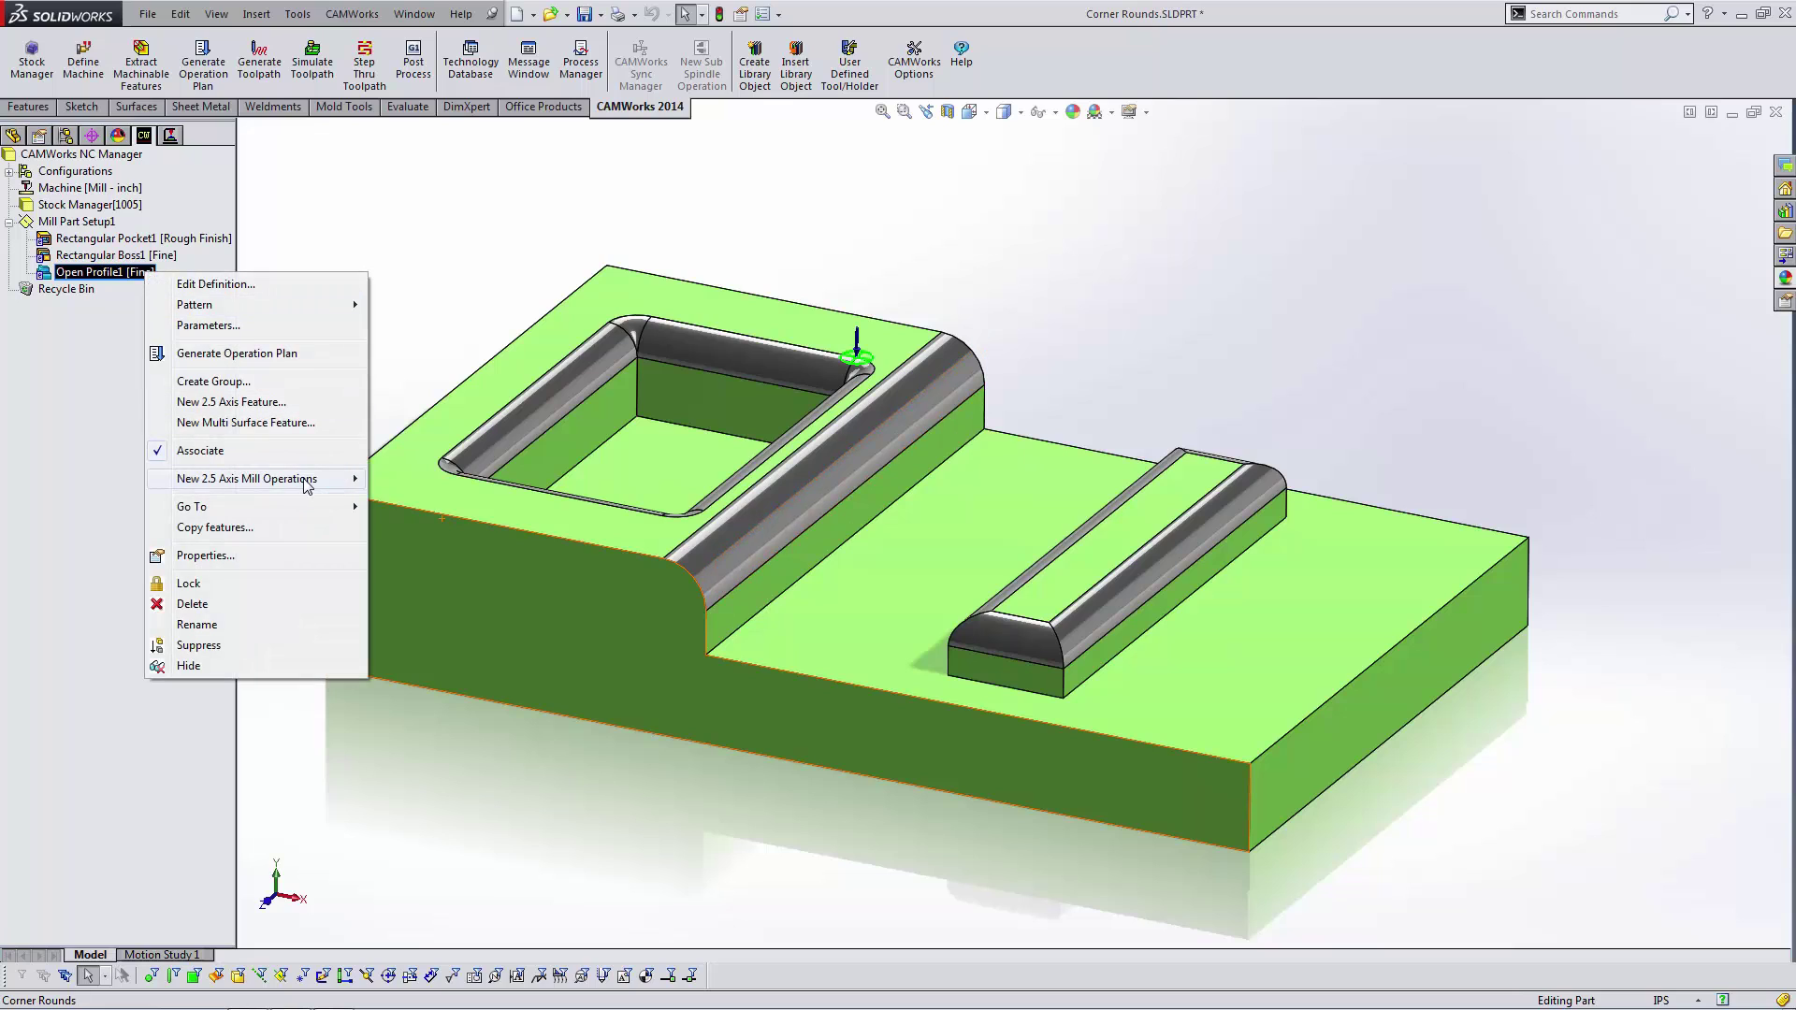
mouse_move(354, 480)
left_click(417, 480)
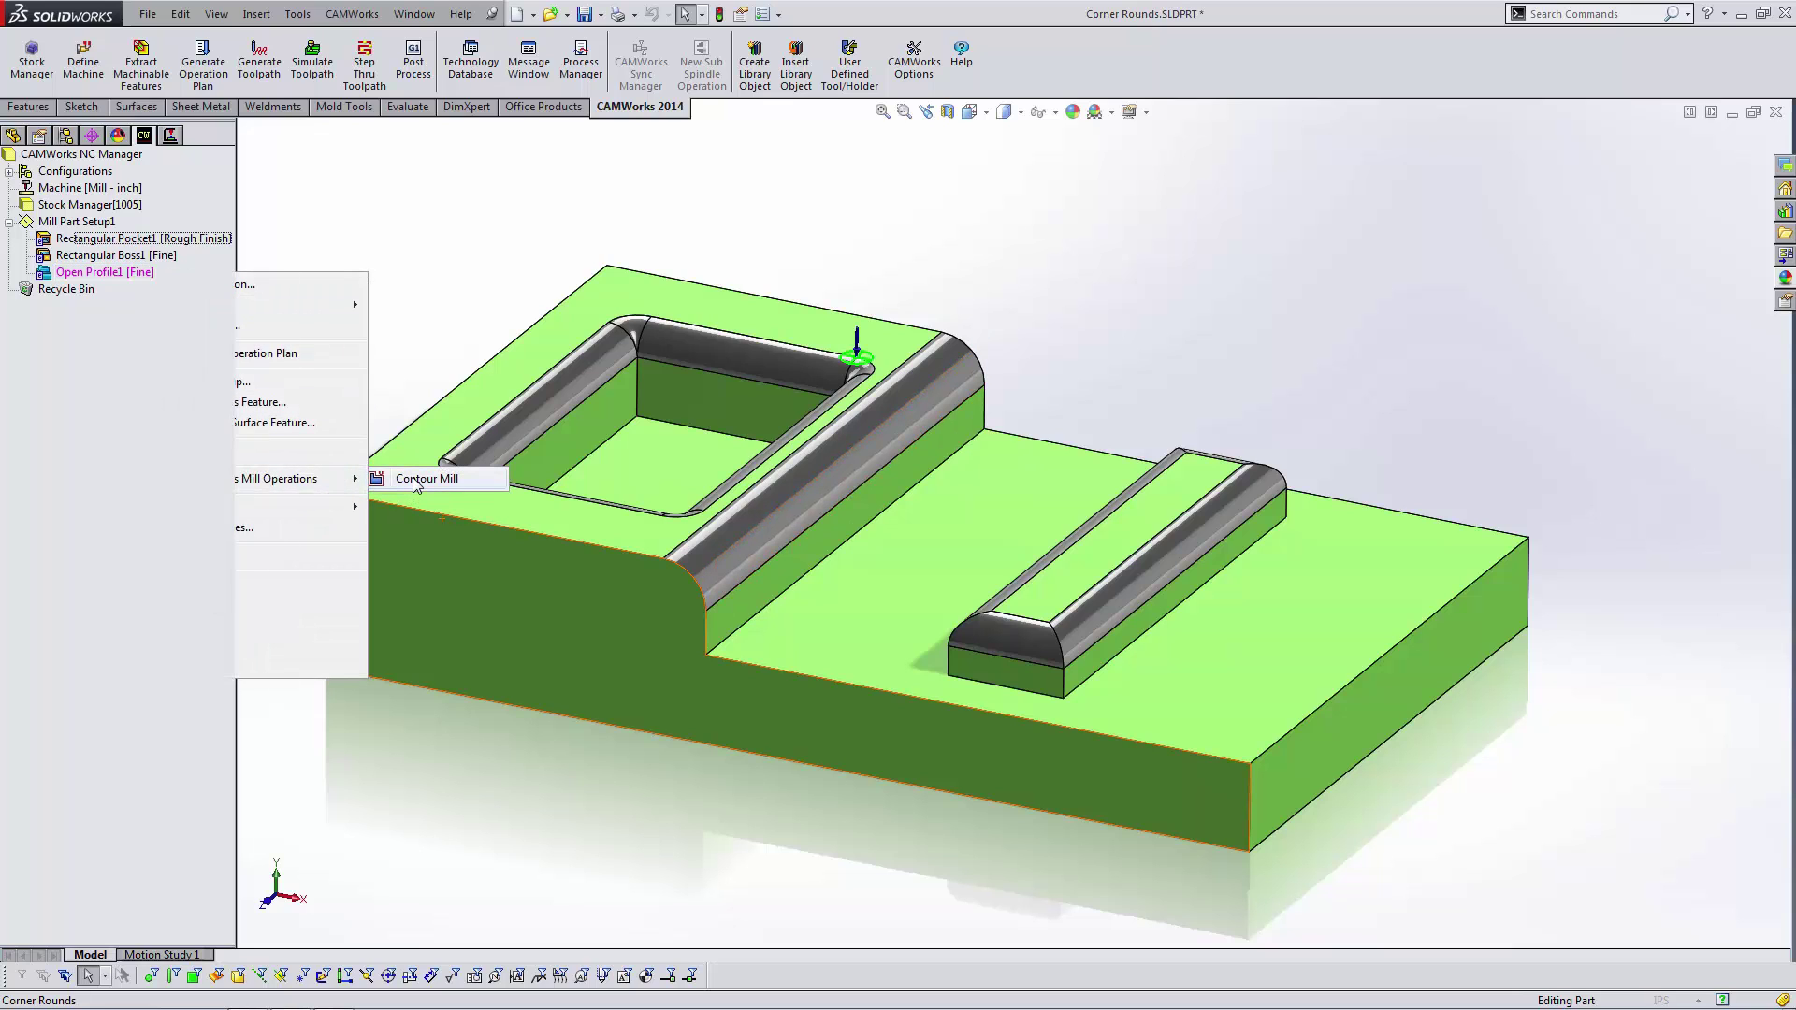
left_click(13, 186)
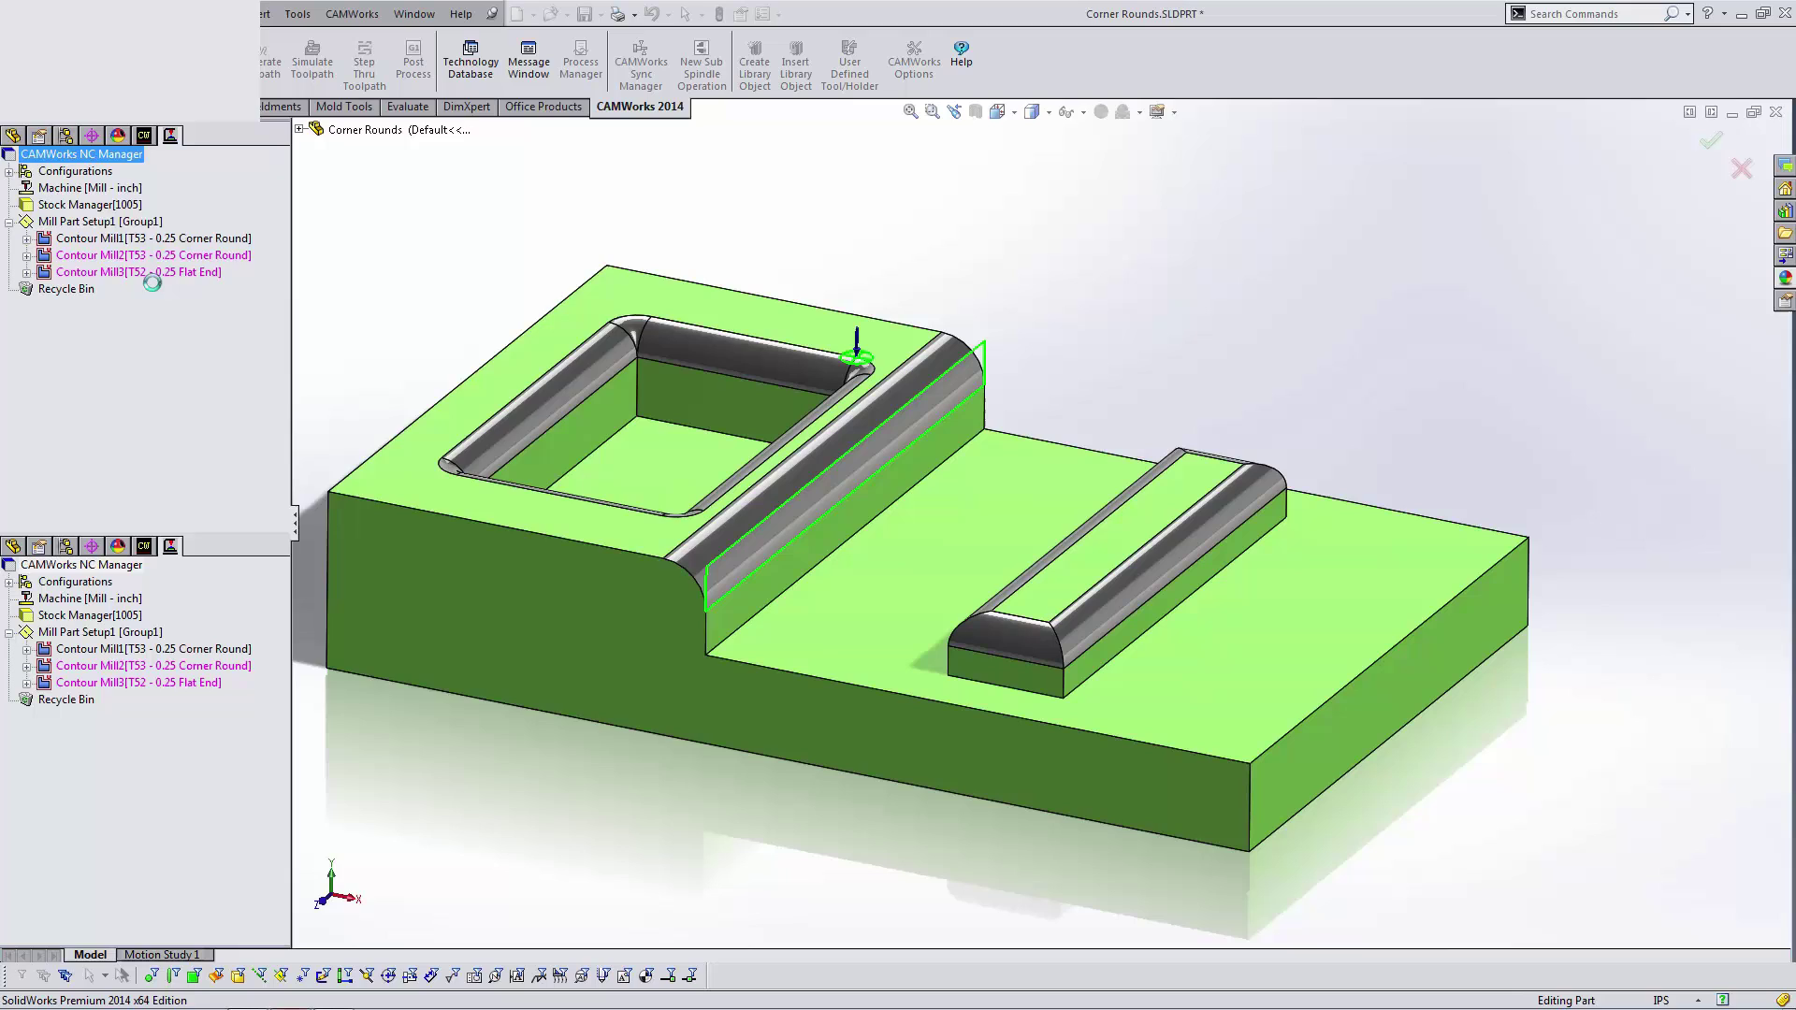
left_click_drag(318, 161, 308, 170)
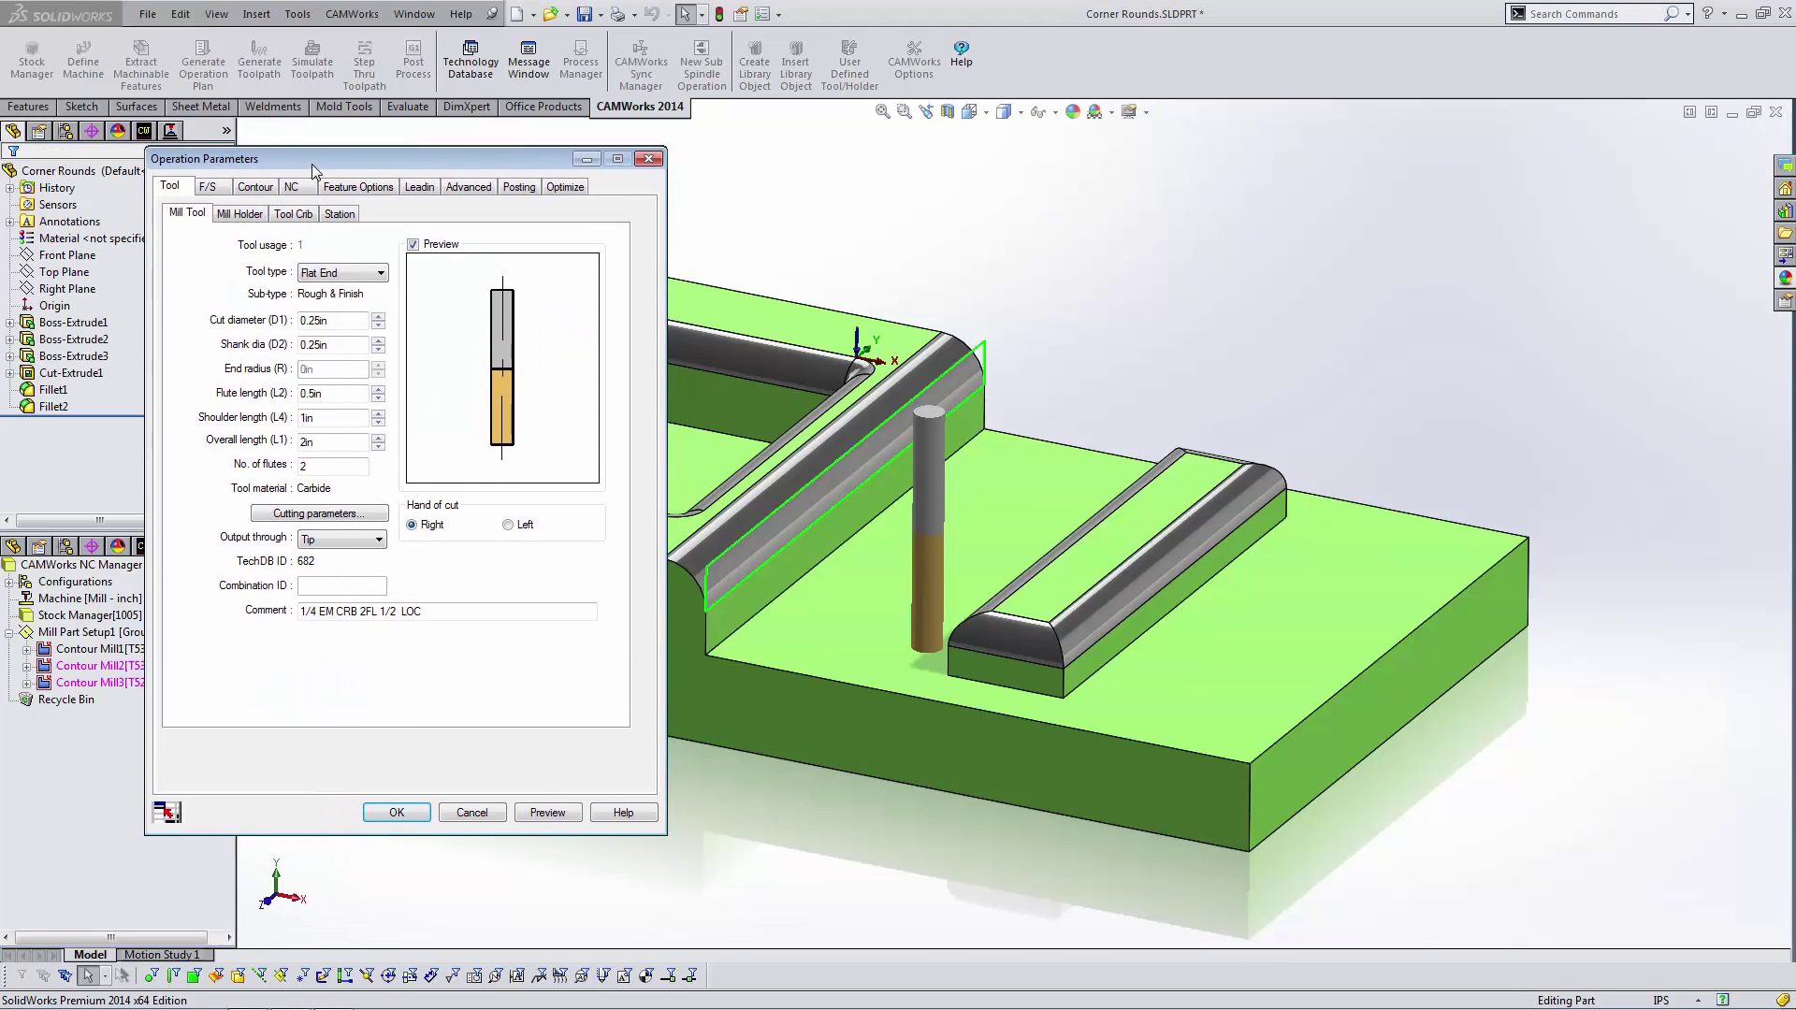
left_click(297, 216)
Add the 3/8R HSS corner round tool to the crib using the Corner Round filter.
left_click_drag(602, 295, 603, 440)
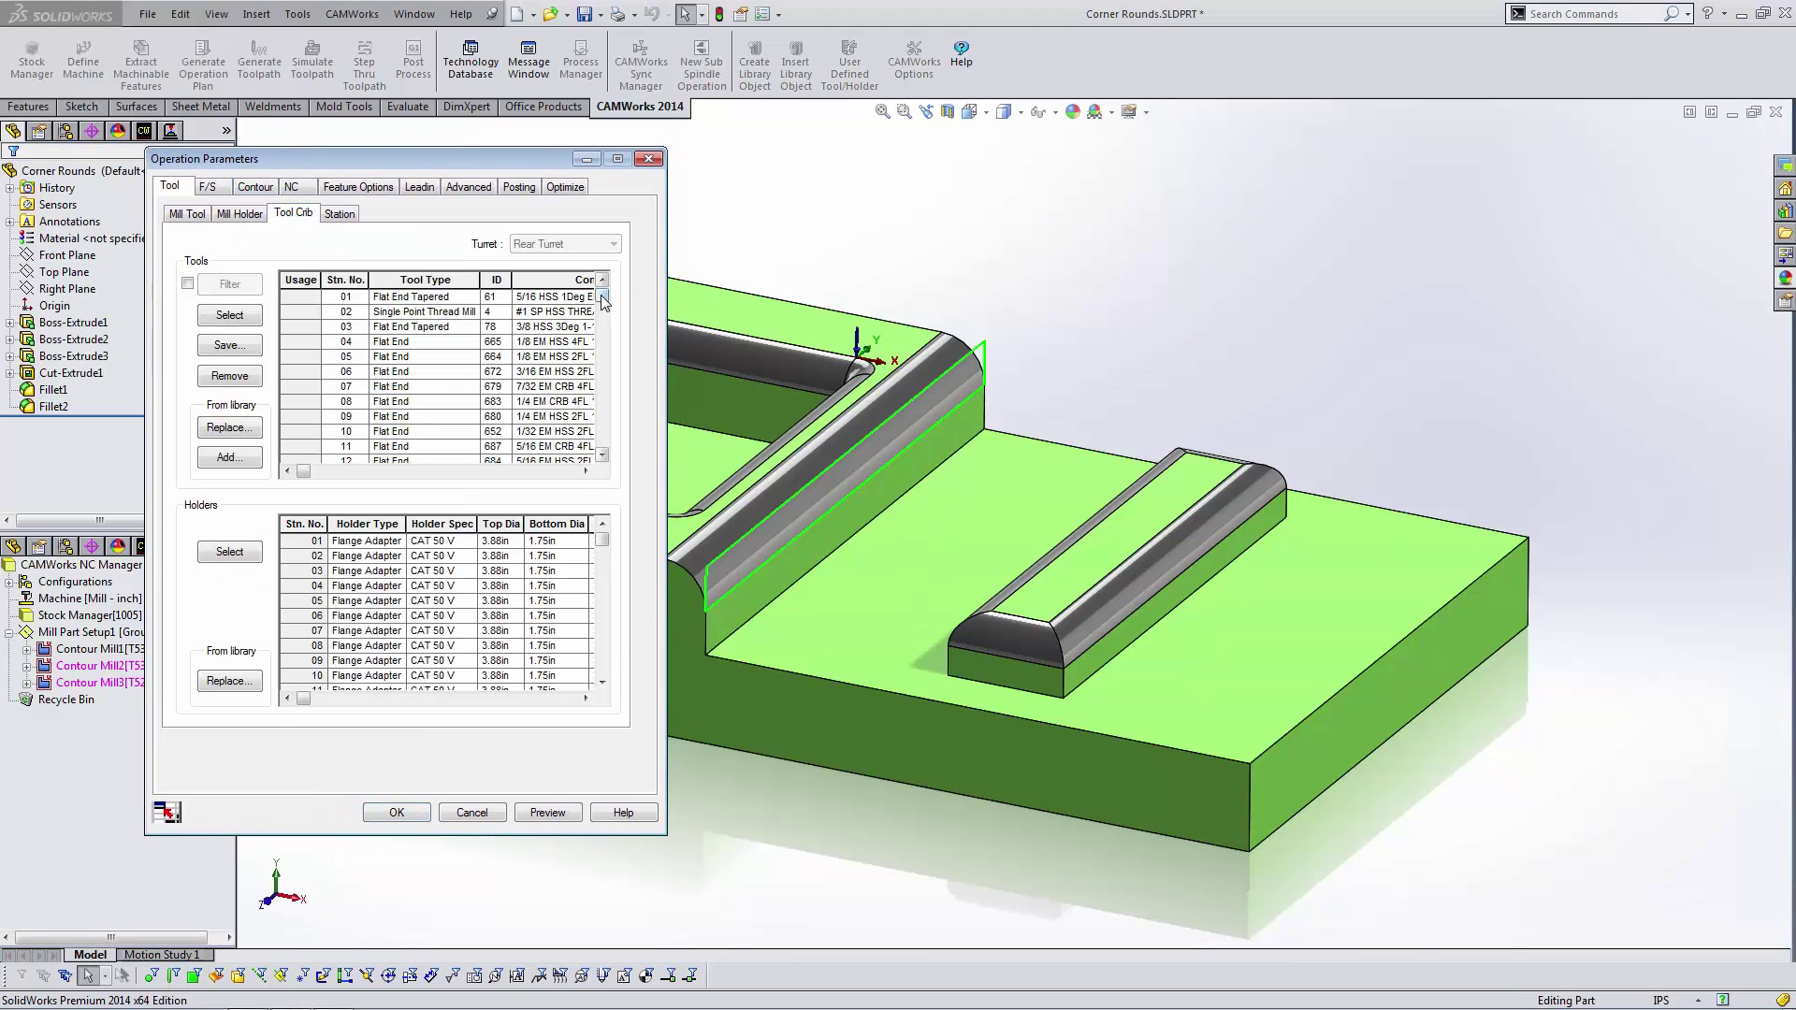
left_click(228, 457)
left_click(382, 410)
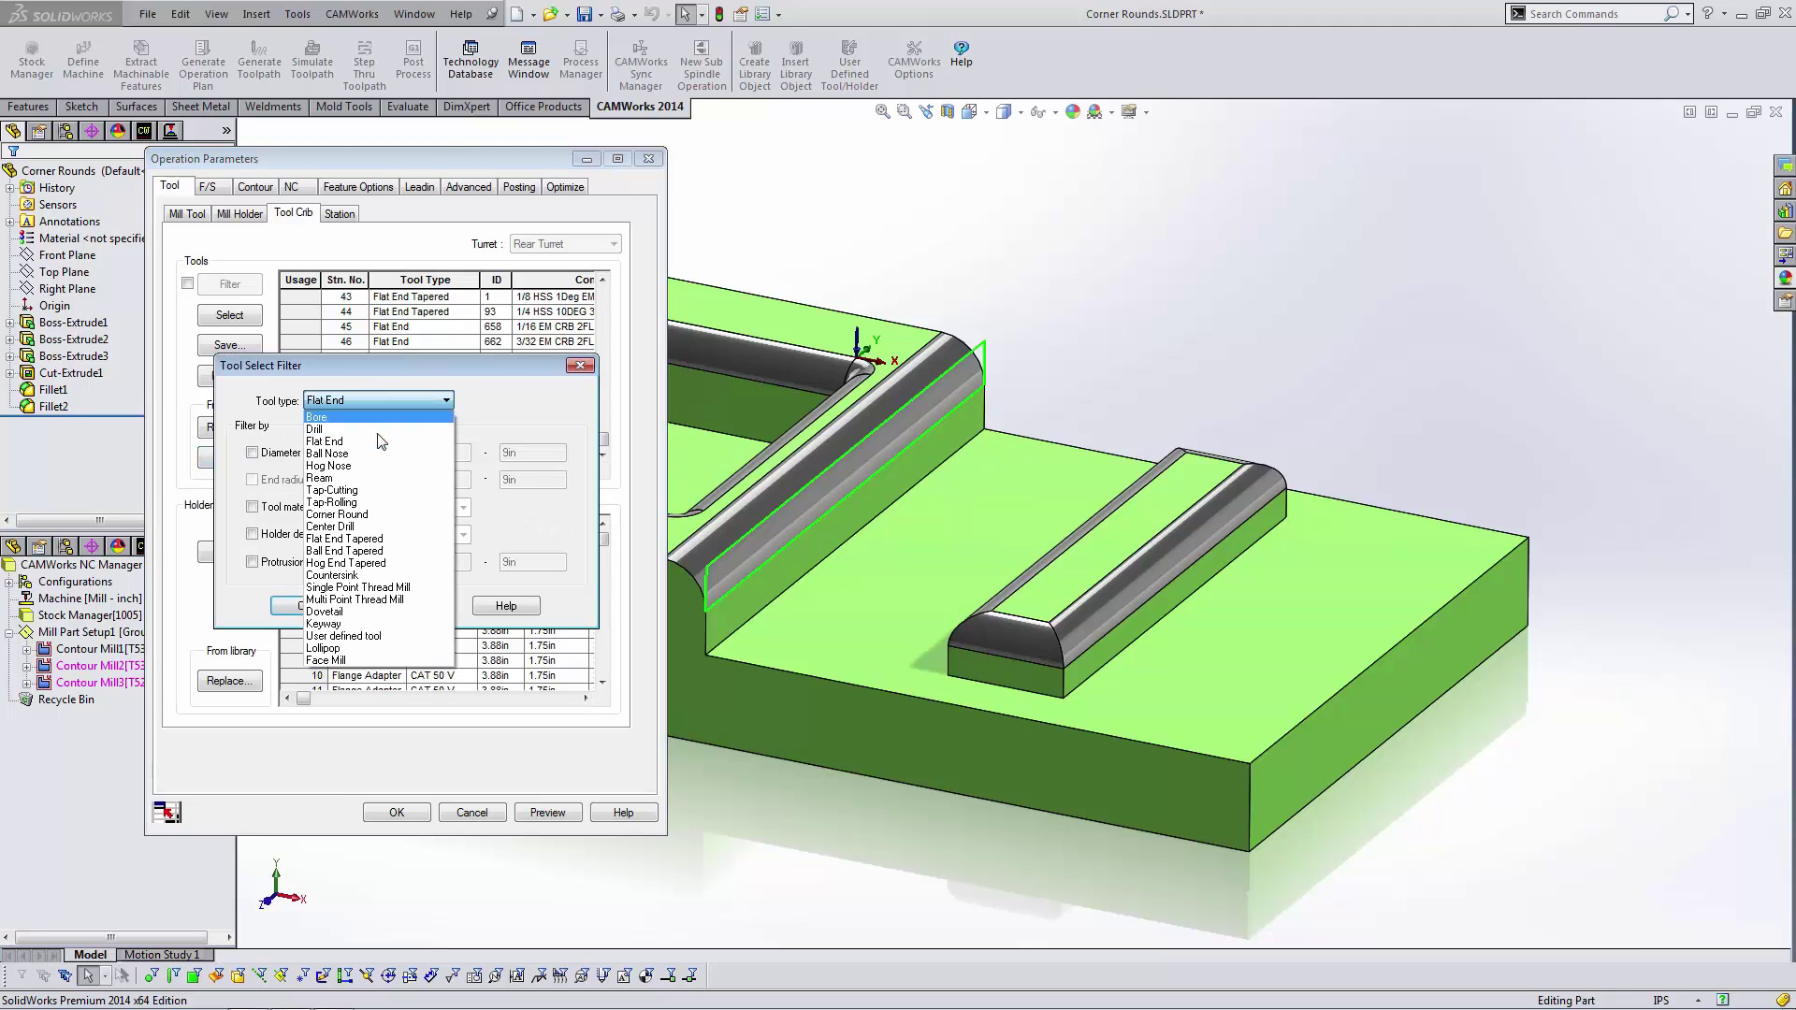
left_click(359, 514)
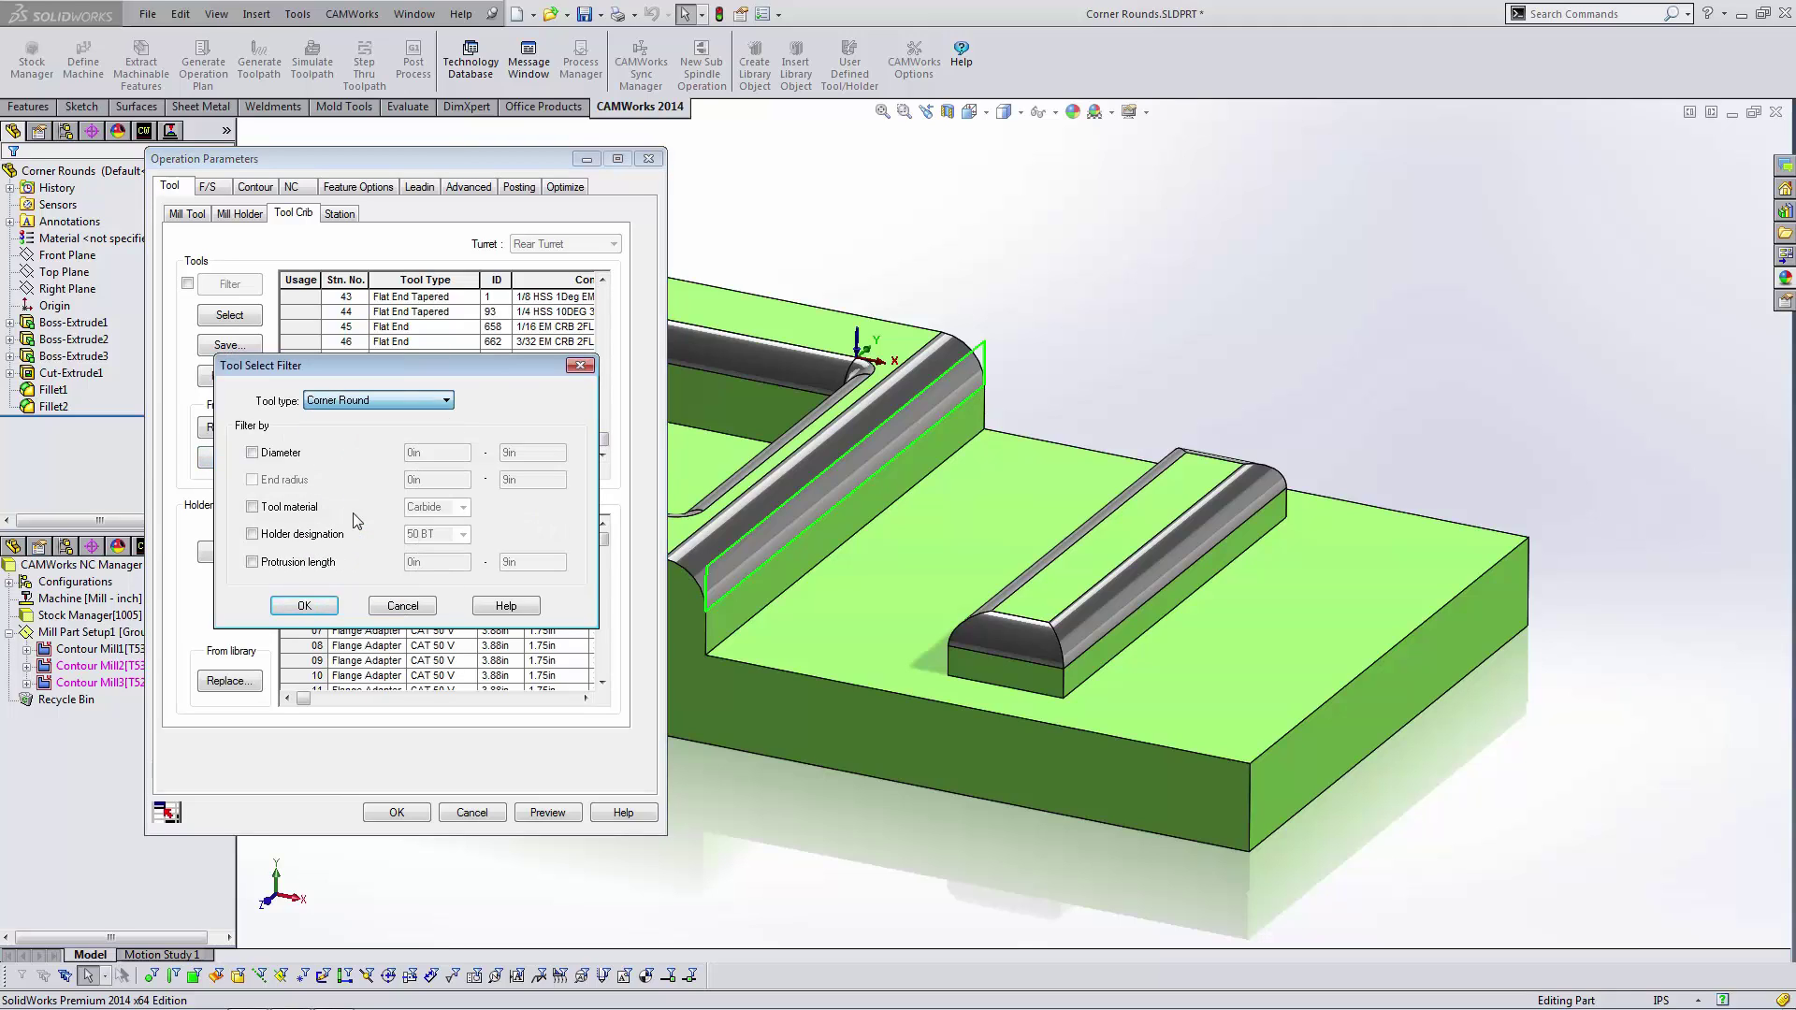
left_click(311, 610)
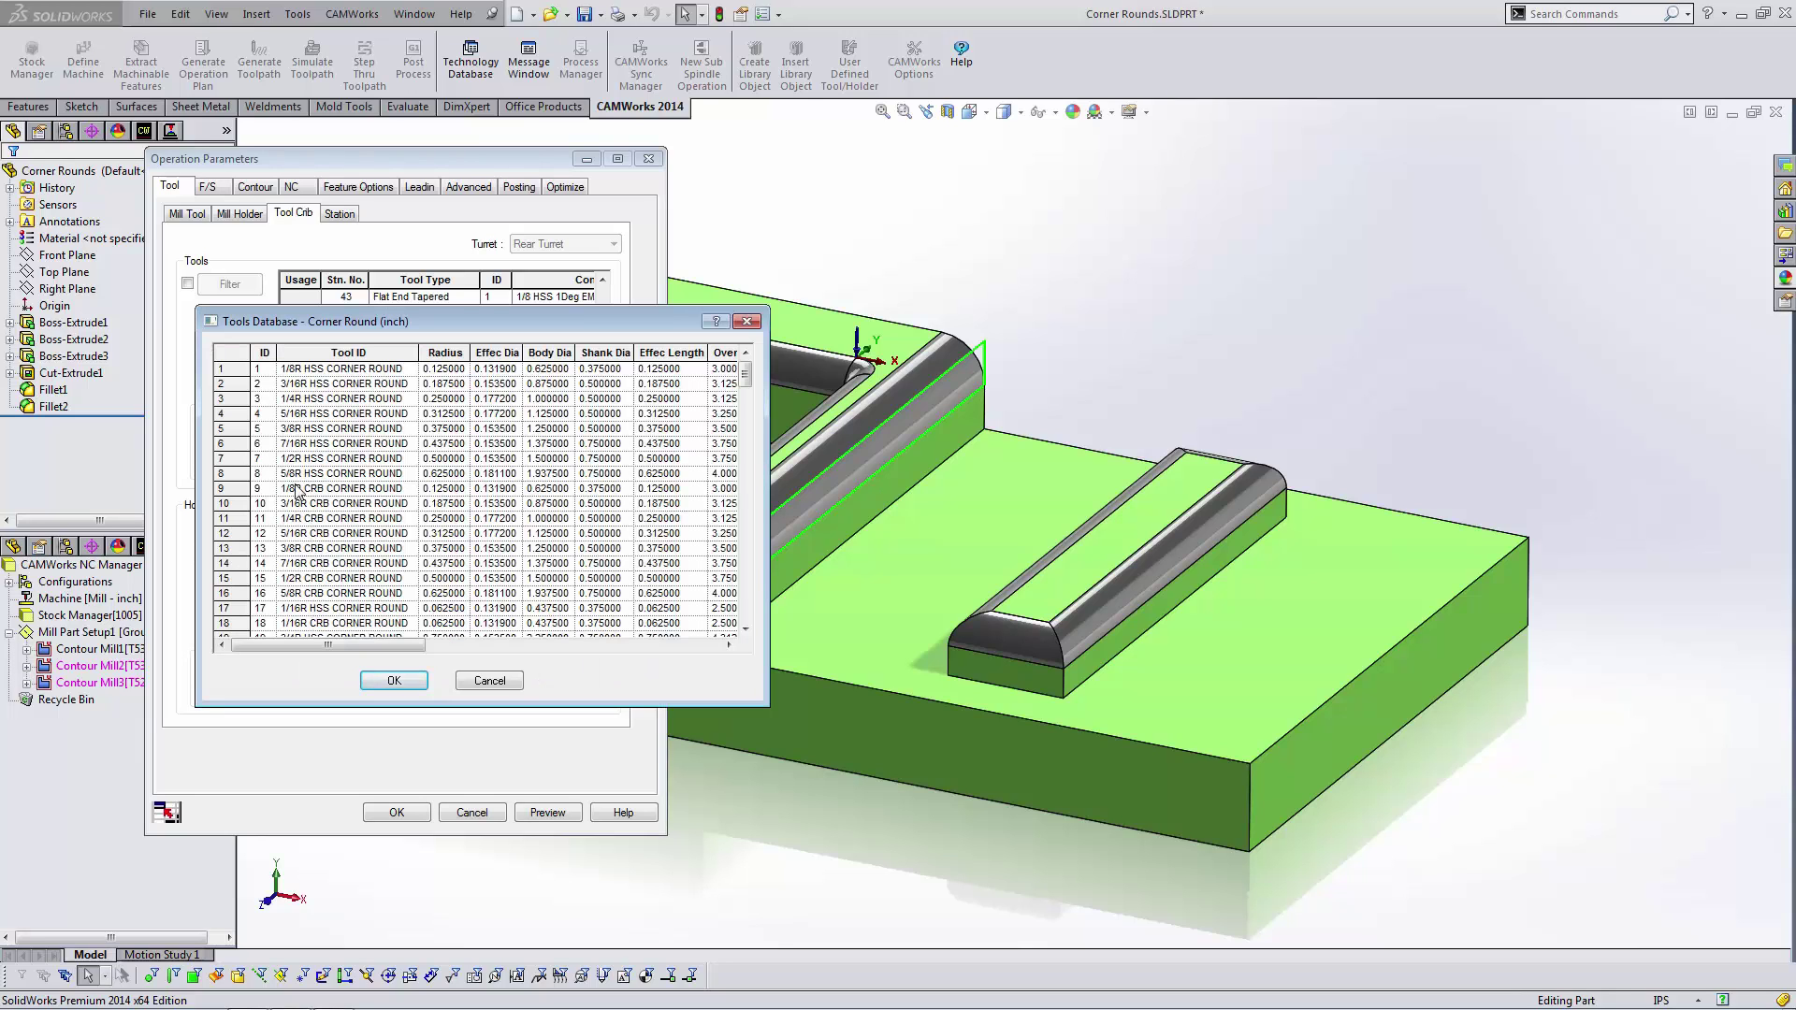
left_click(240, 430)
left_click(394, 680)
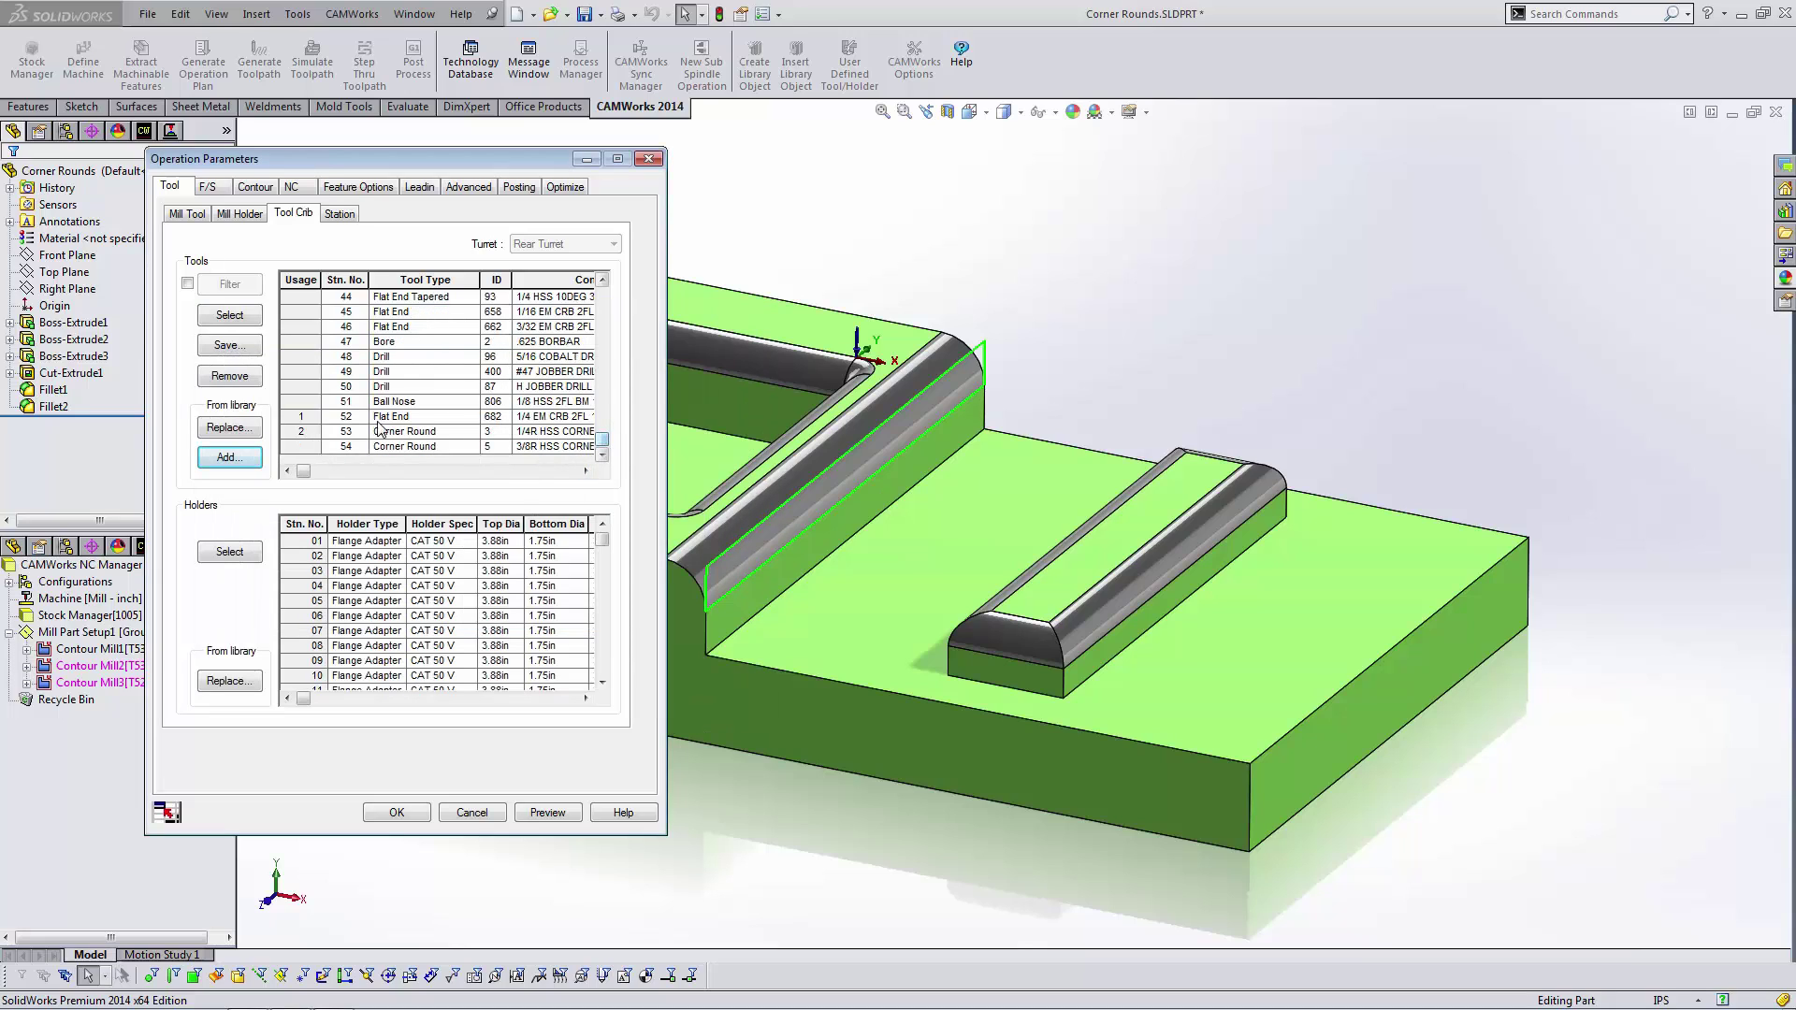
Assign the 3/8R corner round tool to Contour Mill3 and preview its toolpath.
left_click(232, 319)
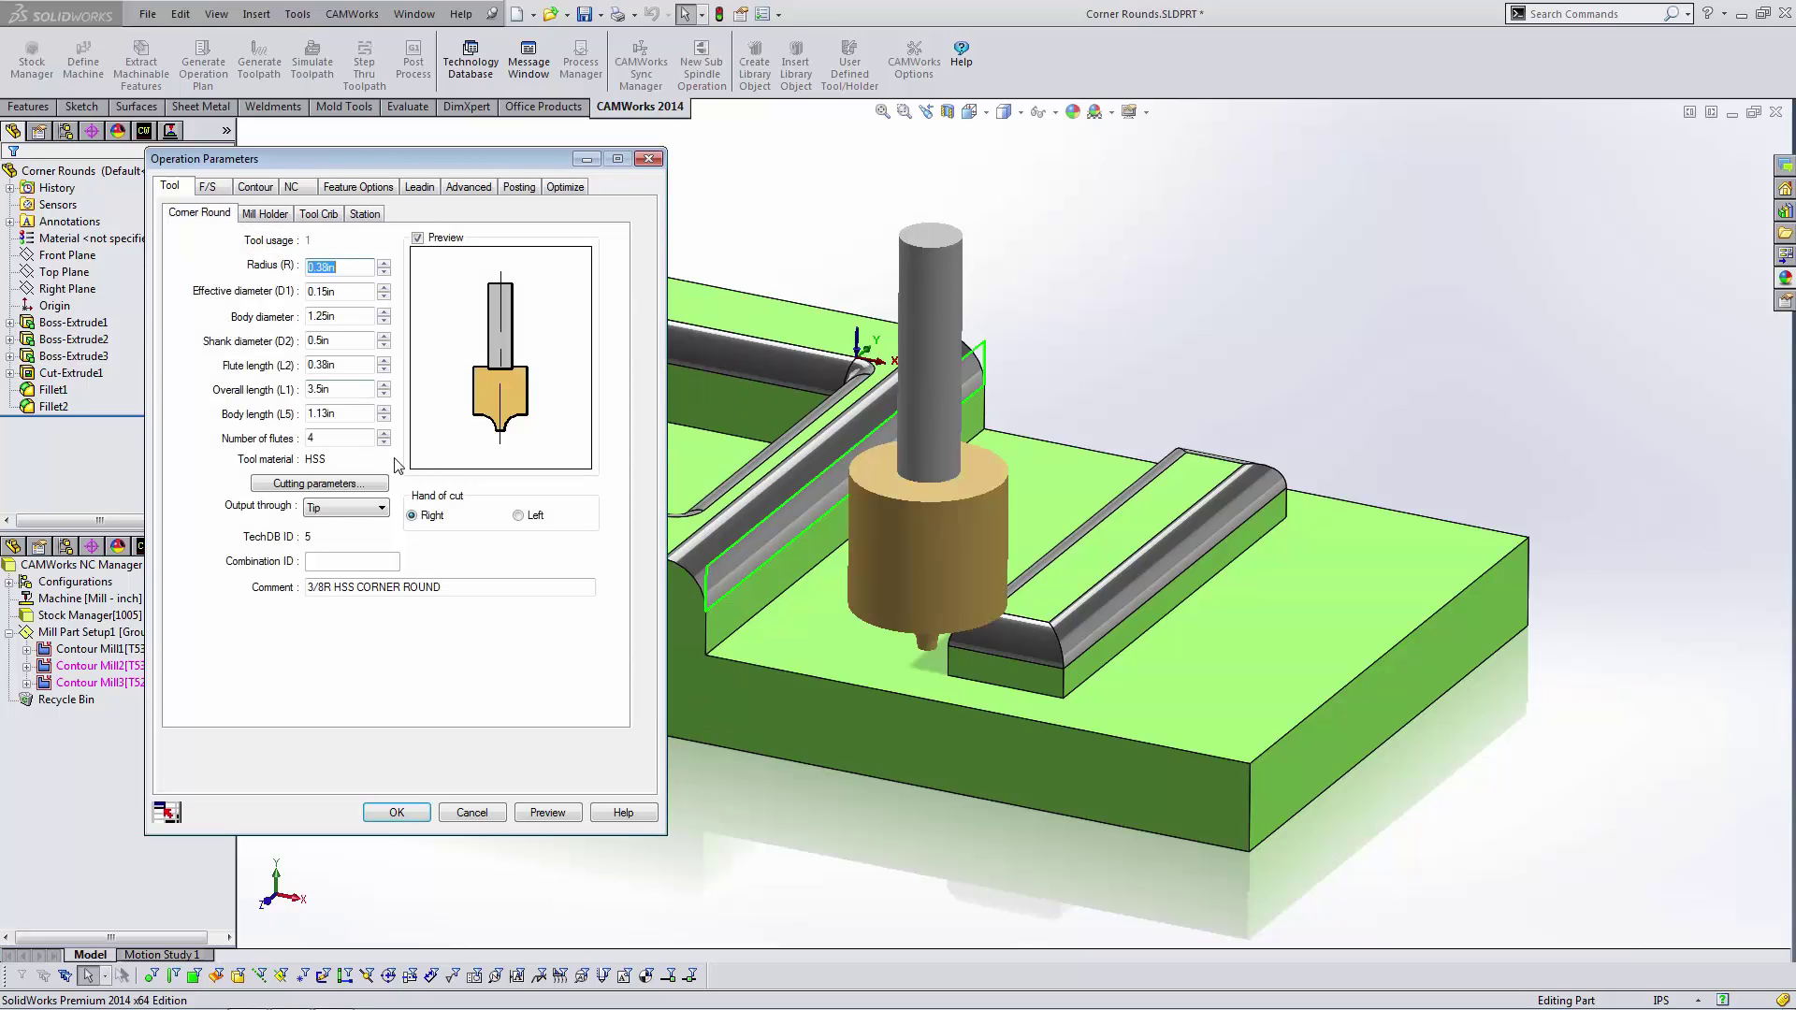
left_click(547, 812)
mouse_move(752, 505)
middle_mouse_down()
mouse_move(675, 446)
mouse_move(741, 481)
middle_mouse_up()
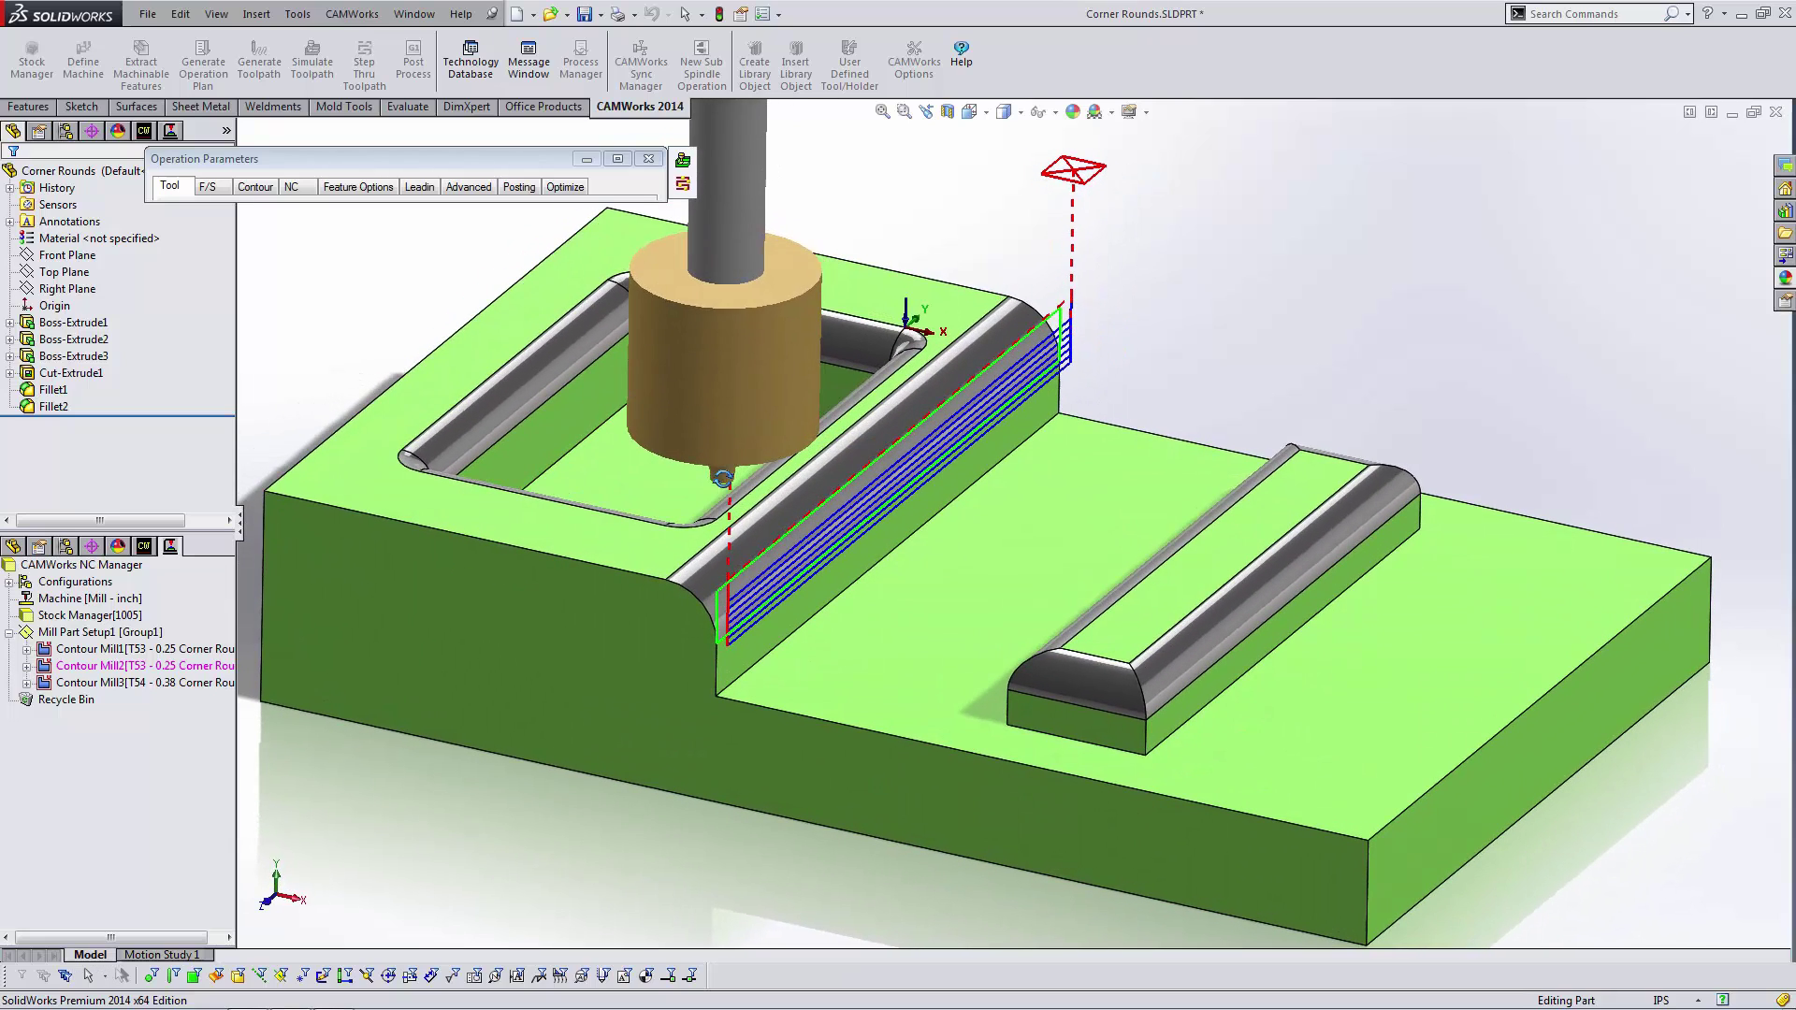
Set a Parallel lead-in of 1in and preview the toolpath again.
left_click(423, 187)
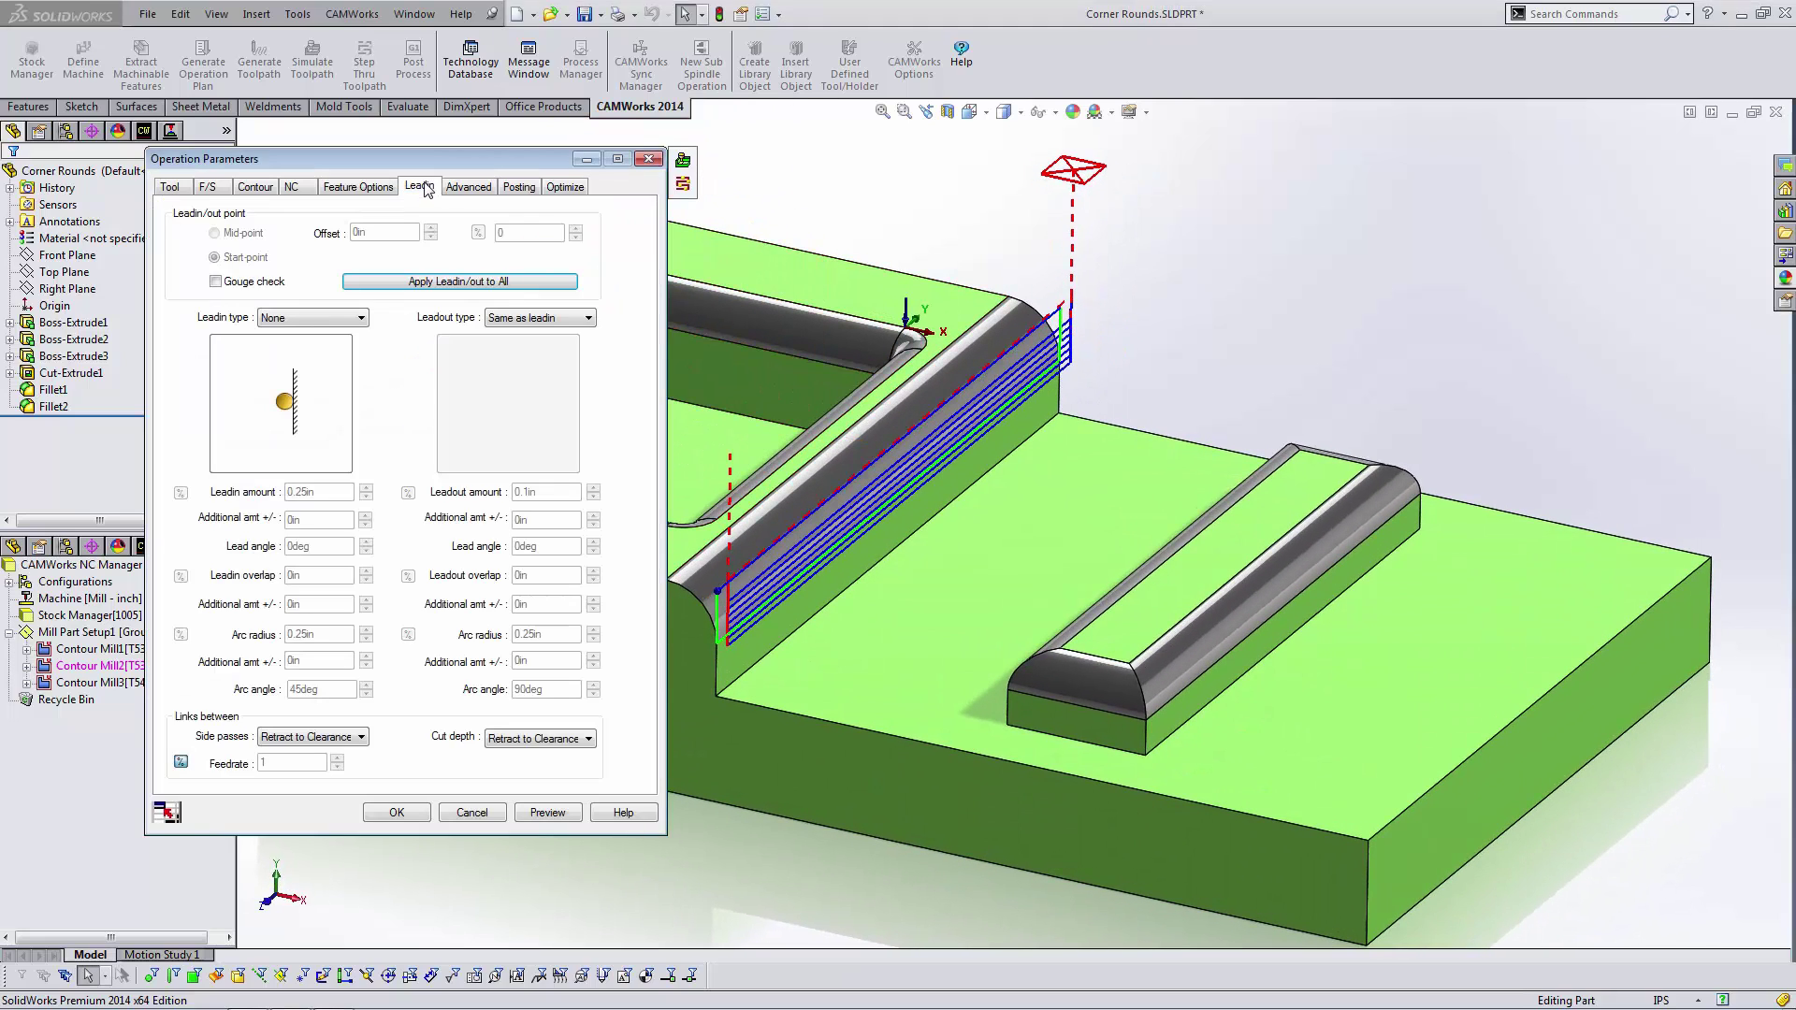
left_click(340, 319)
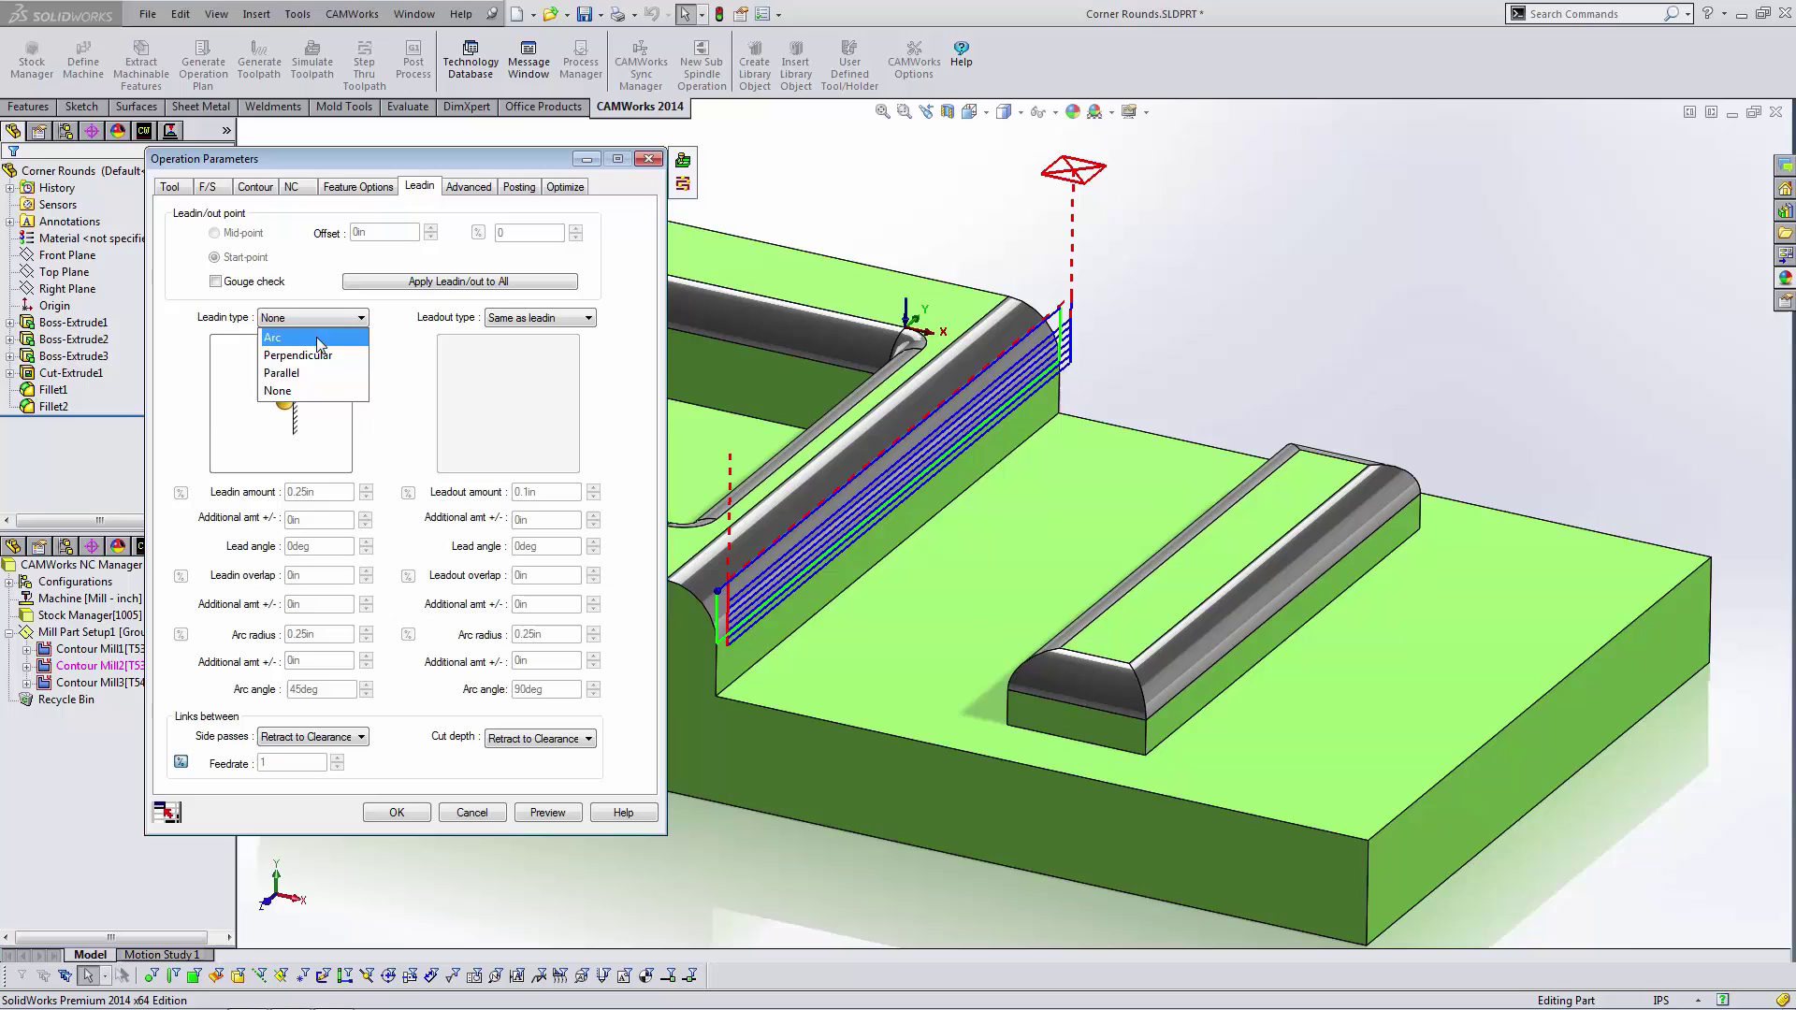
left_click(283, 373)
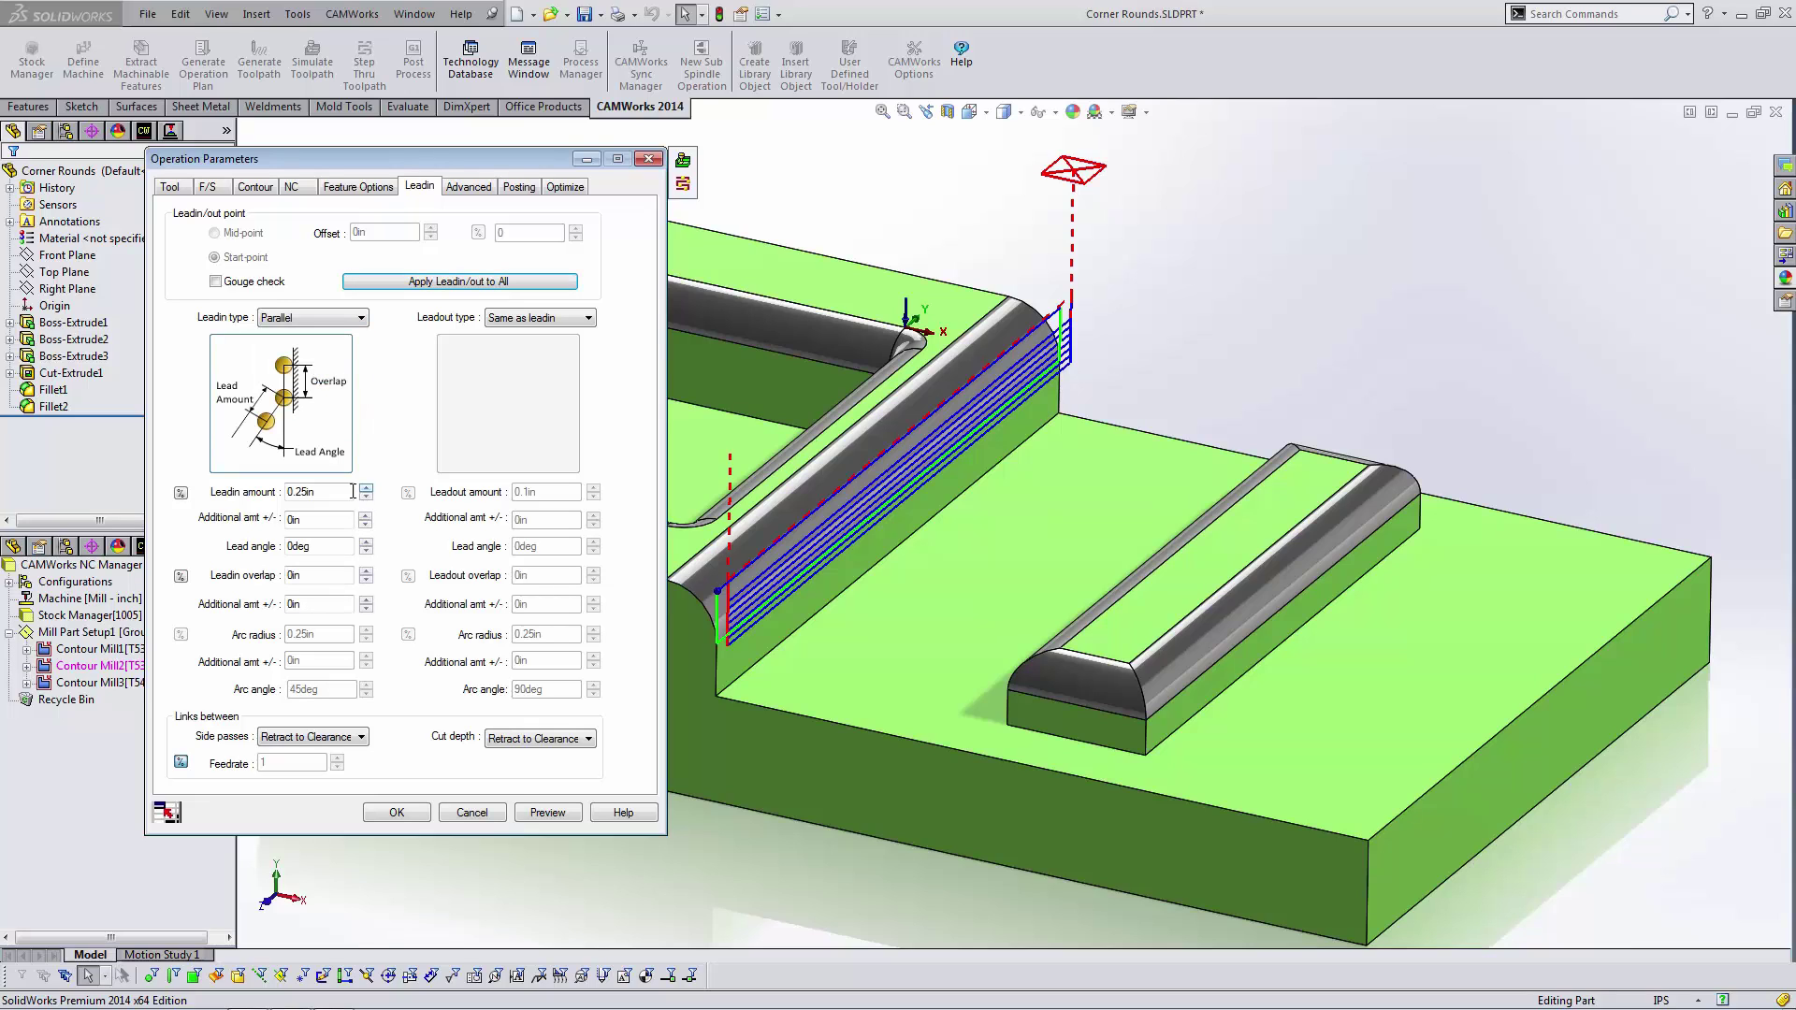
left_click_drag(354, 493, 279, 488)
type("1")
left_click(560, 814)
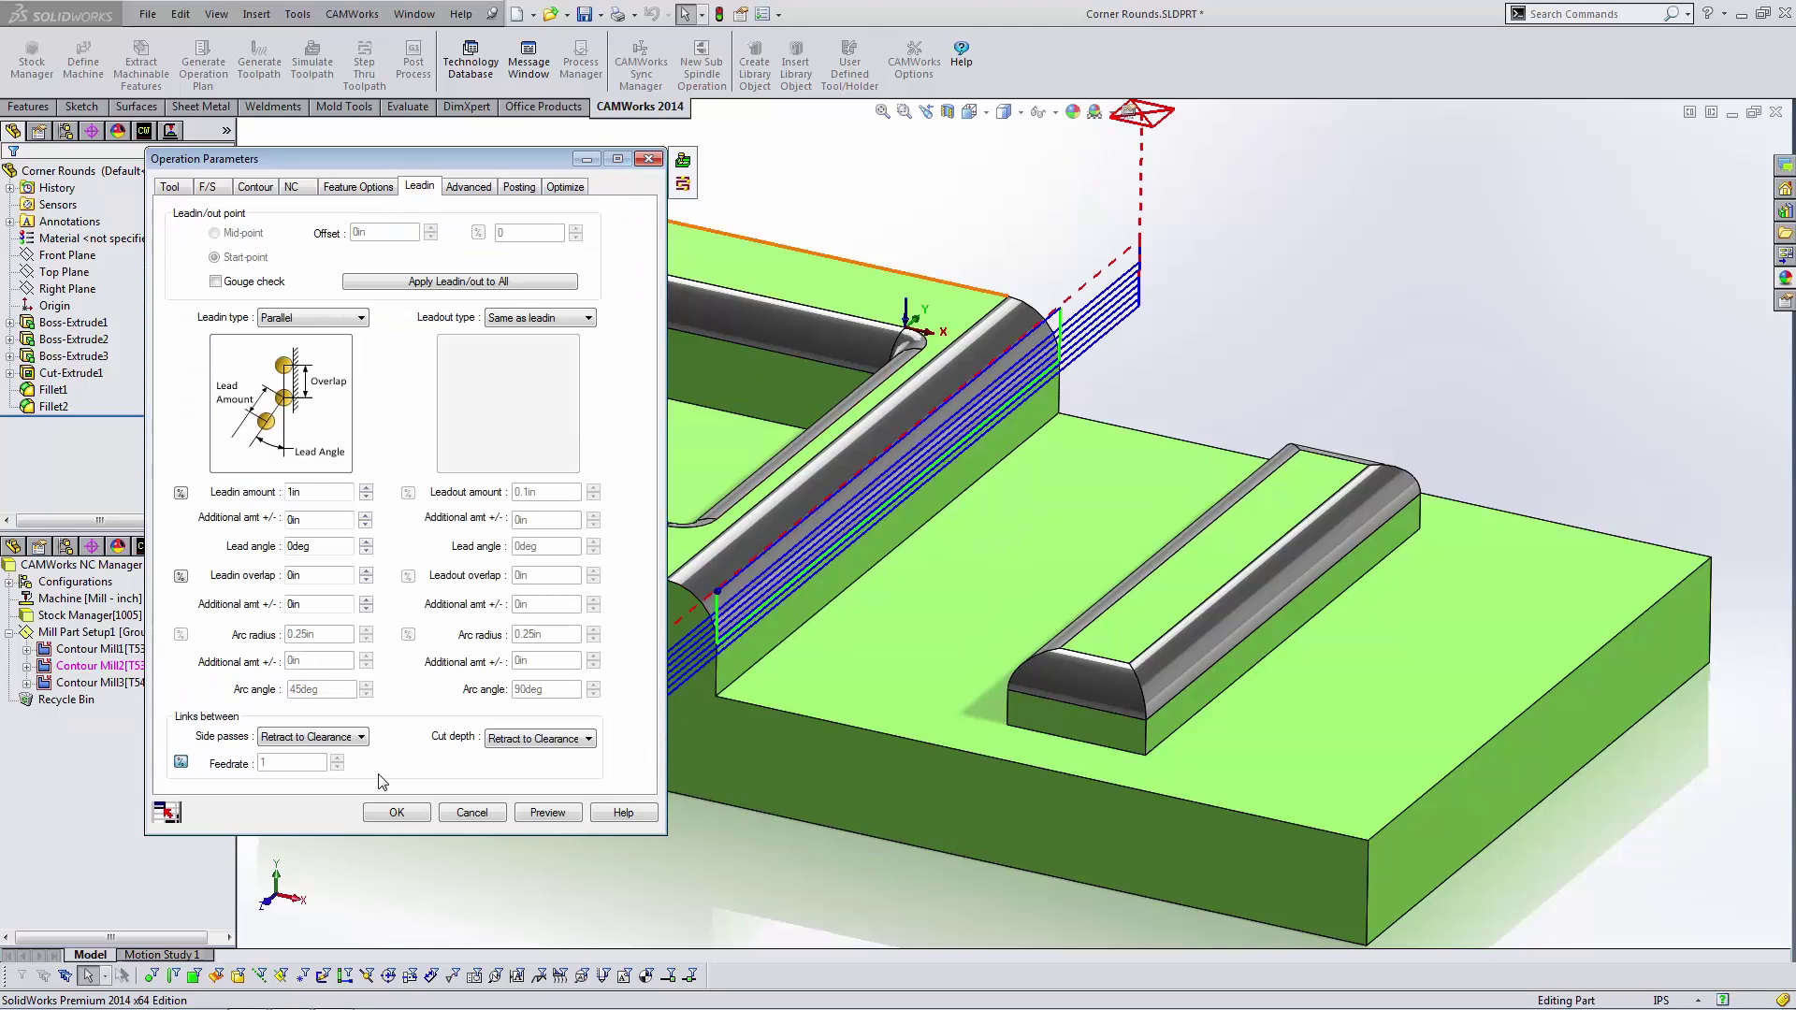
Accept Contour Mill3 and display its toolpath along the long fillet.
left_click(398, 813)
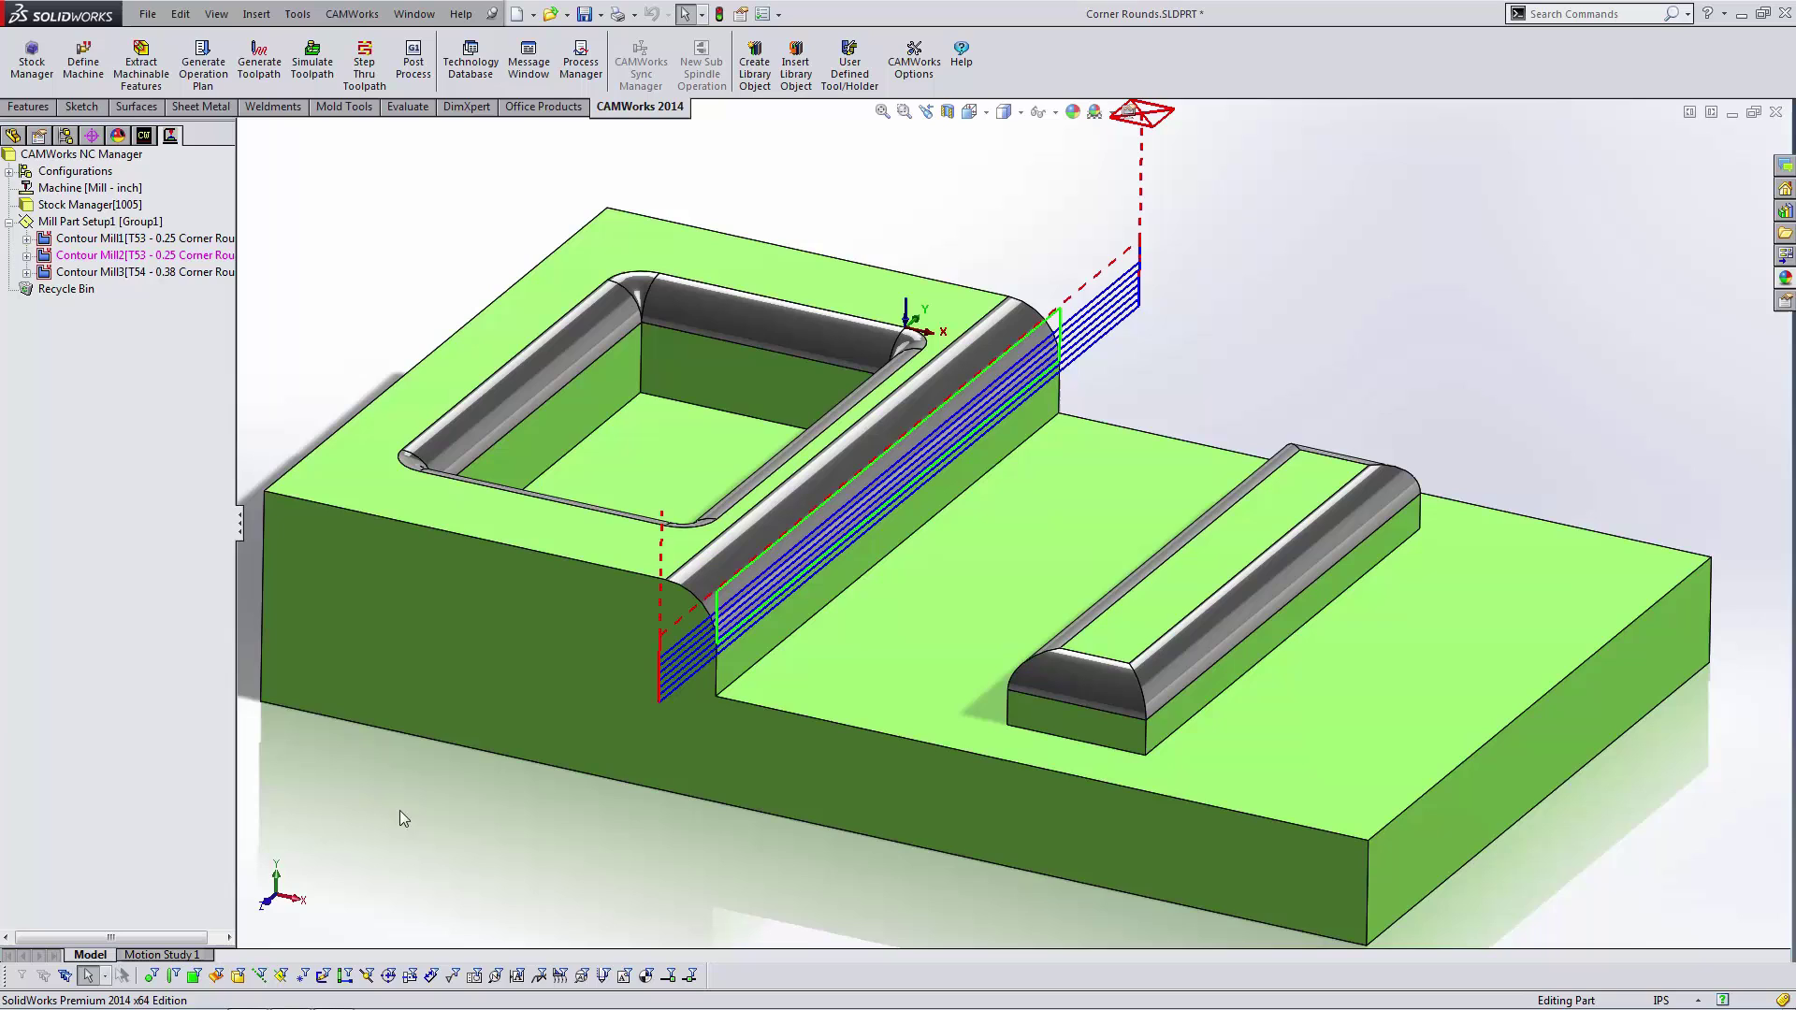
middle_click_drag(679, 441, 349, 288)
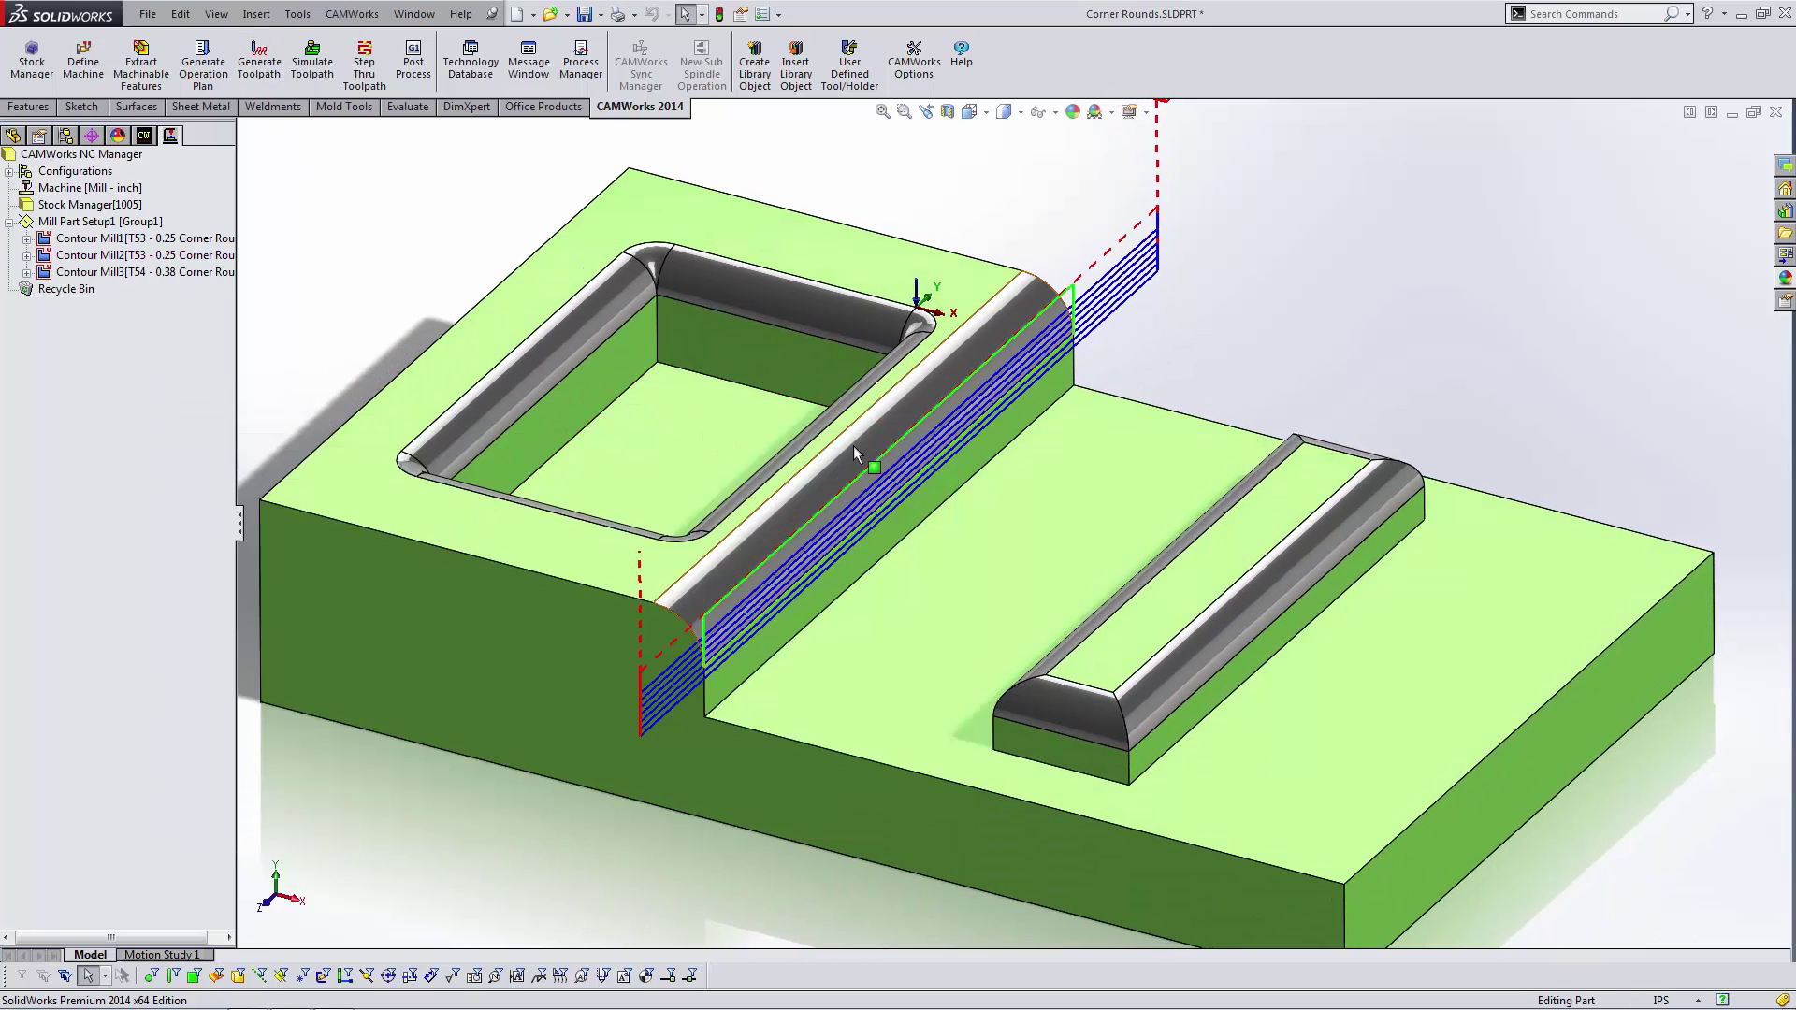
middle_click_drag(853, 445, 804, 430)
left_click(222, 239)
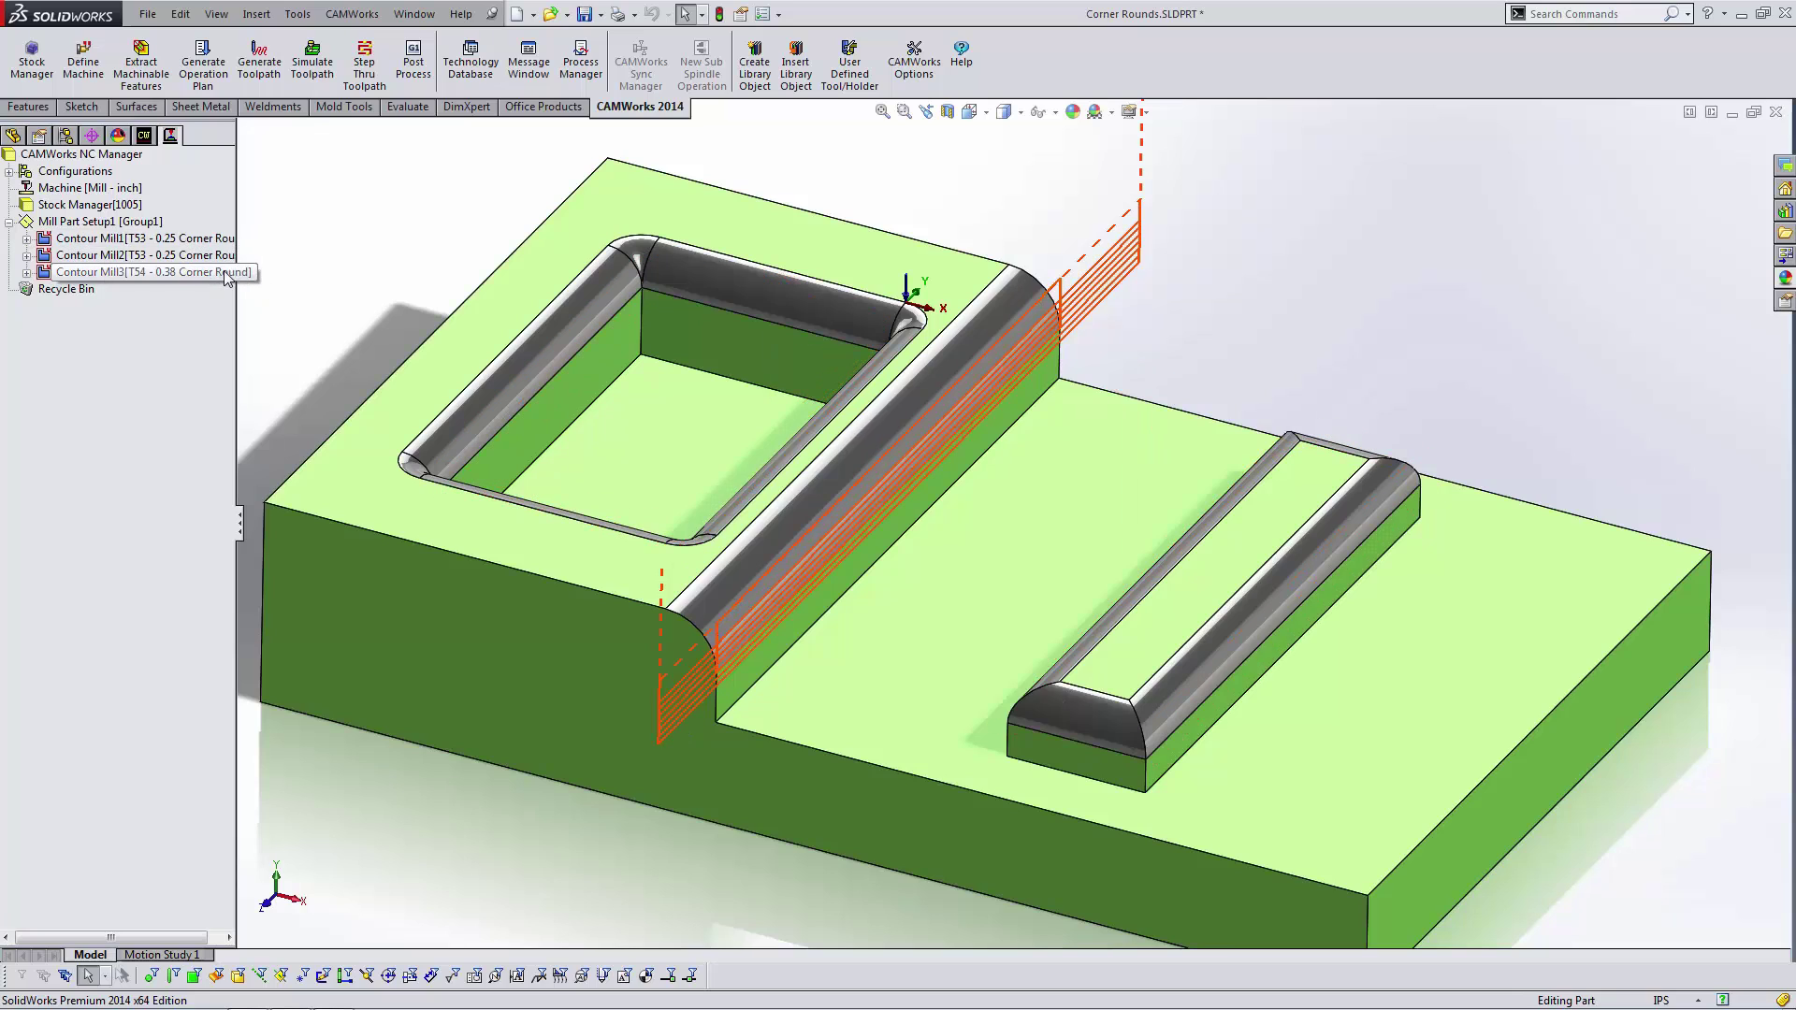
Run the toolpath simulation for all three contour toolpaths and show the difference against the design part.
left_click(311, 64)
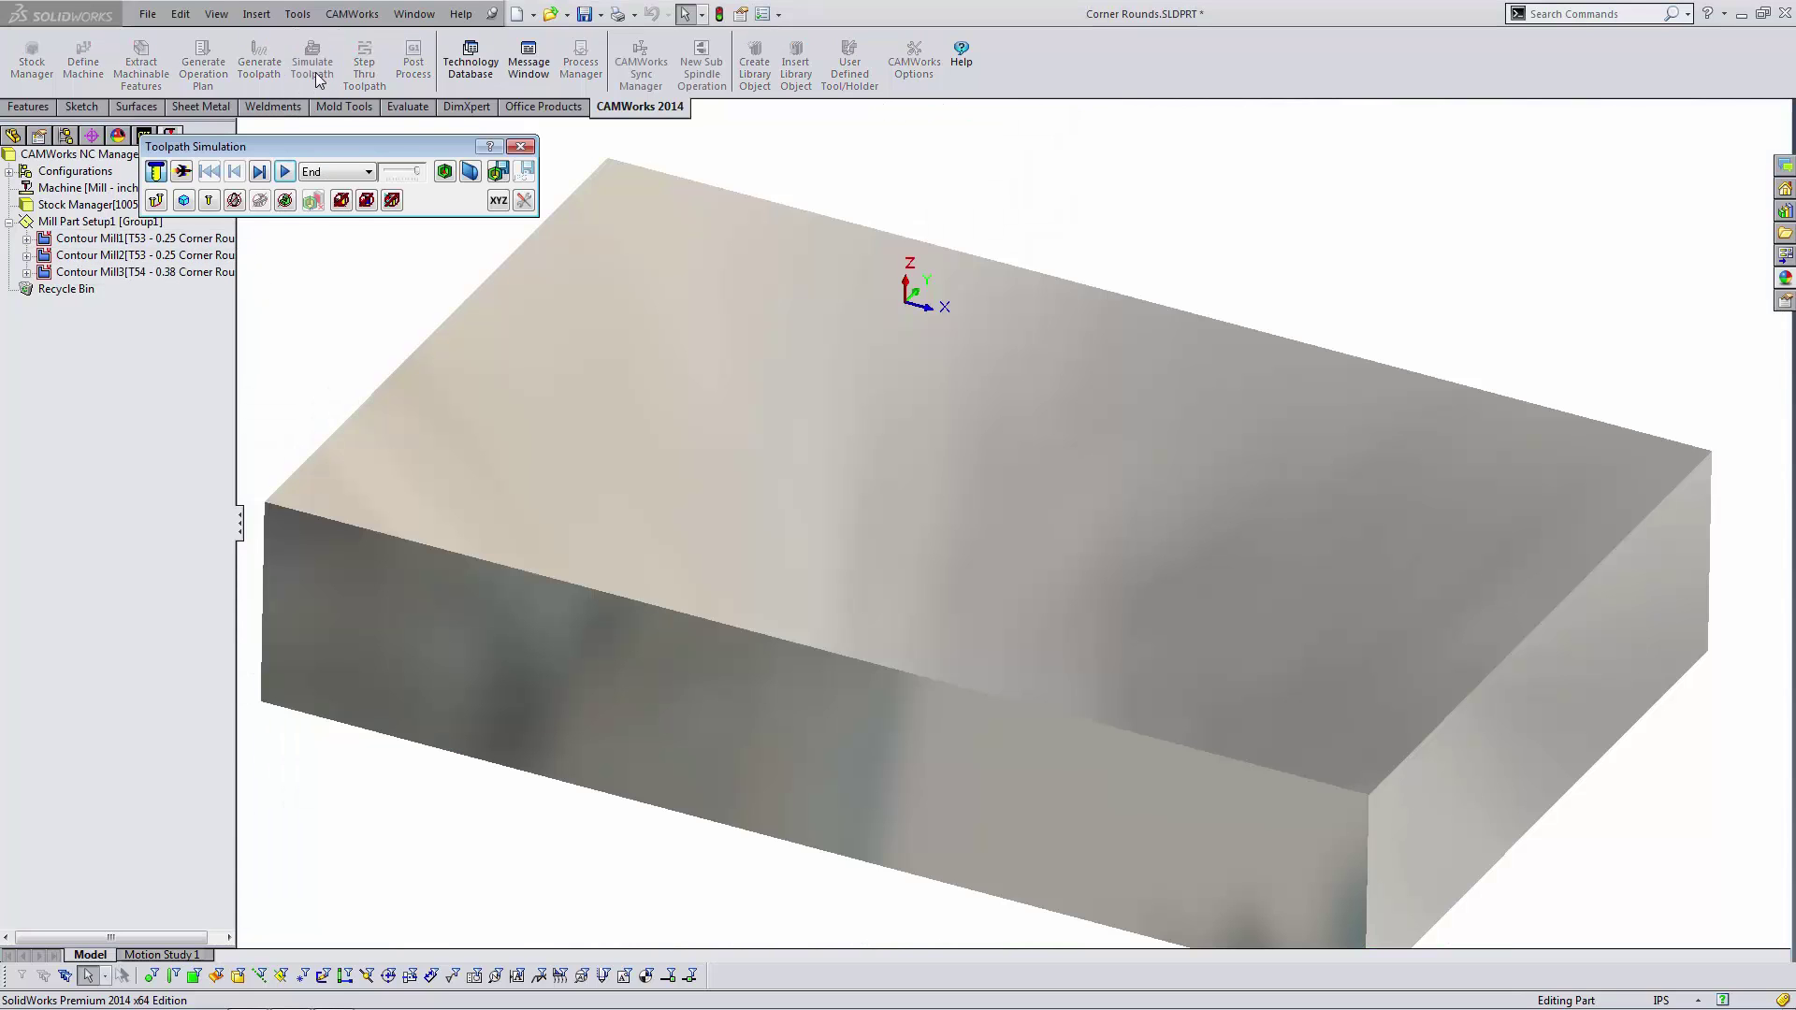
left_click(285, 171)
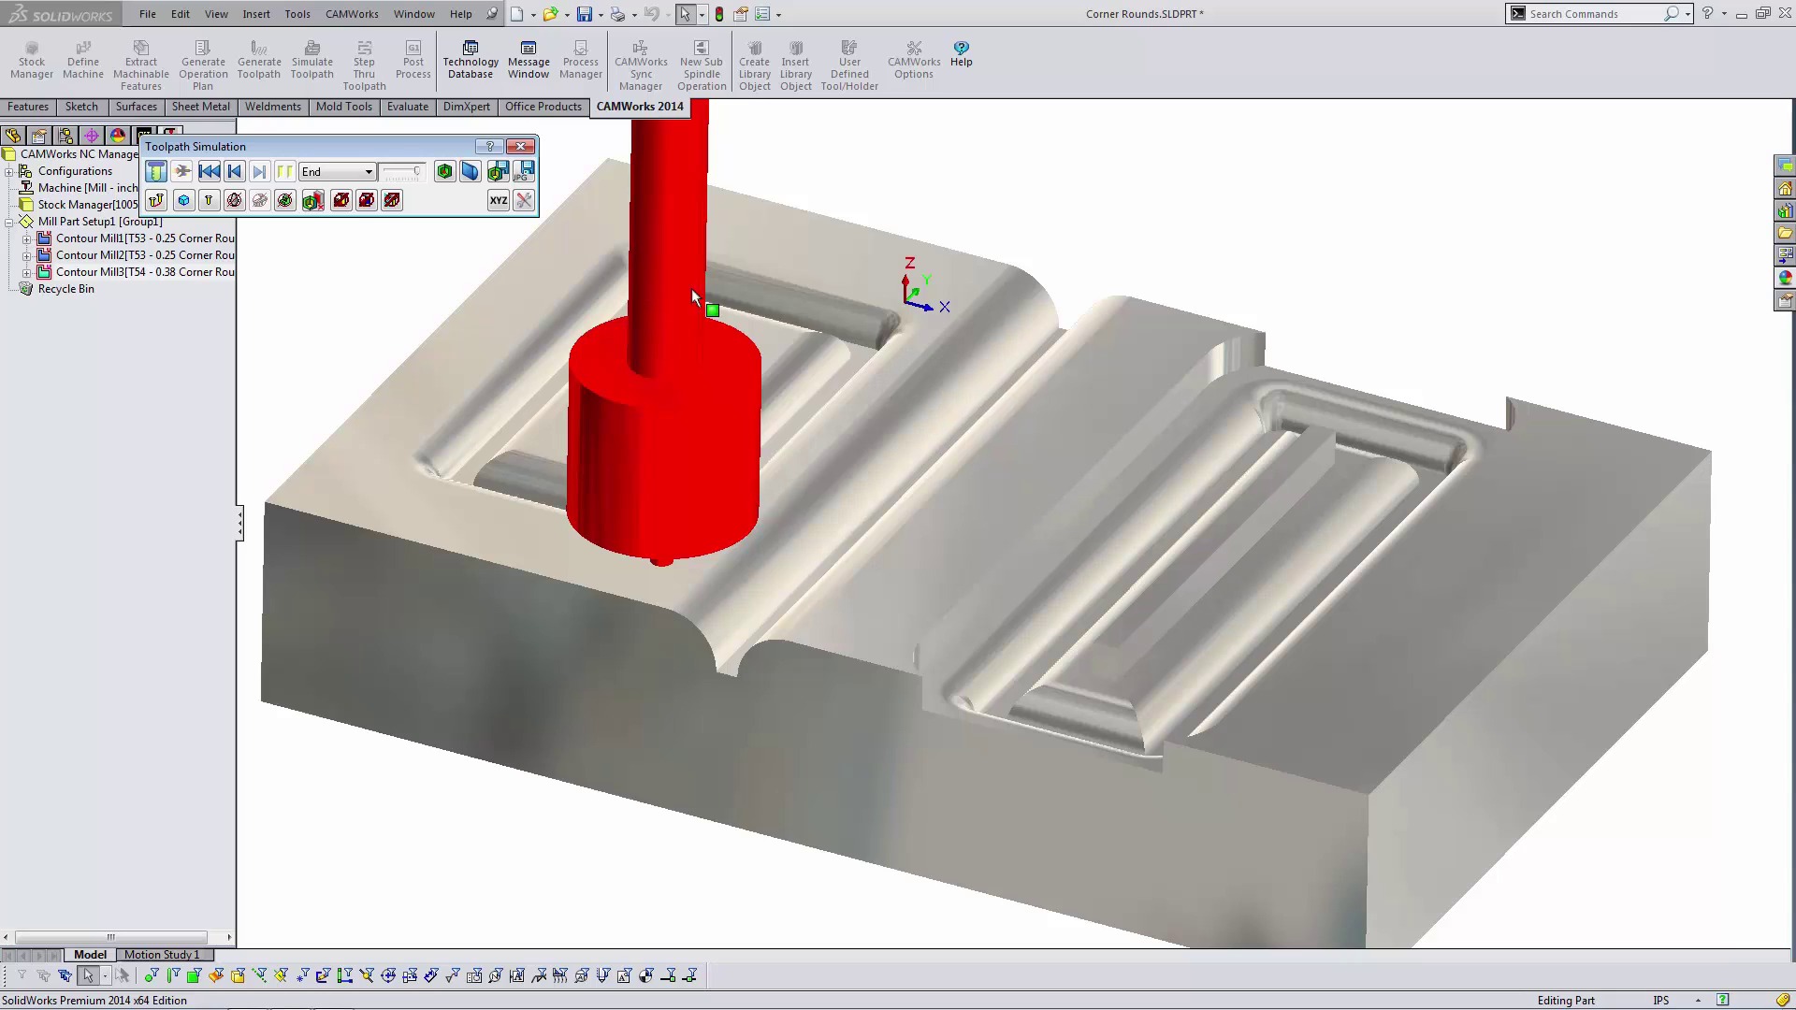
left_click(444, 173)
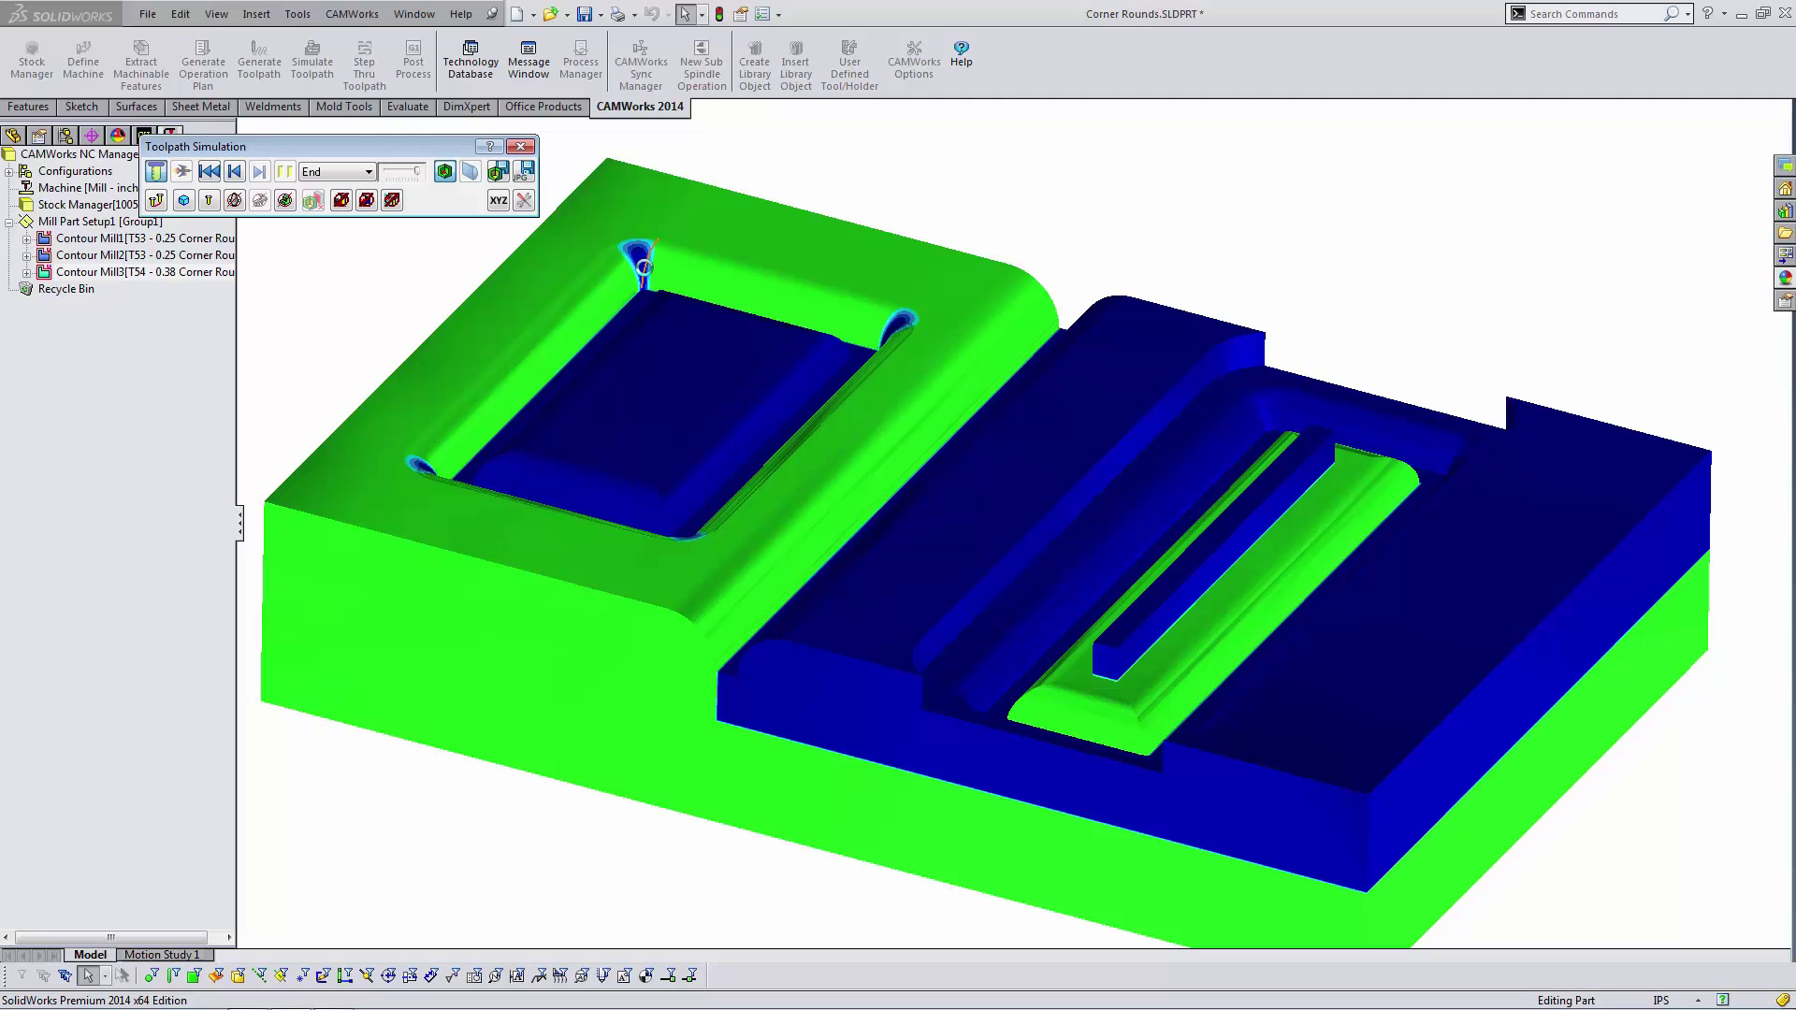
Close the simulation and select the fillet face at the pocket's upper-left corner.
left_click(521, 148)
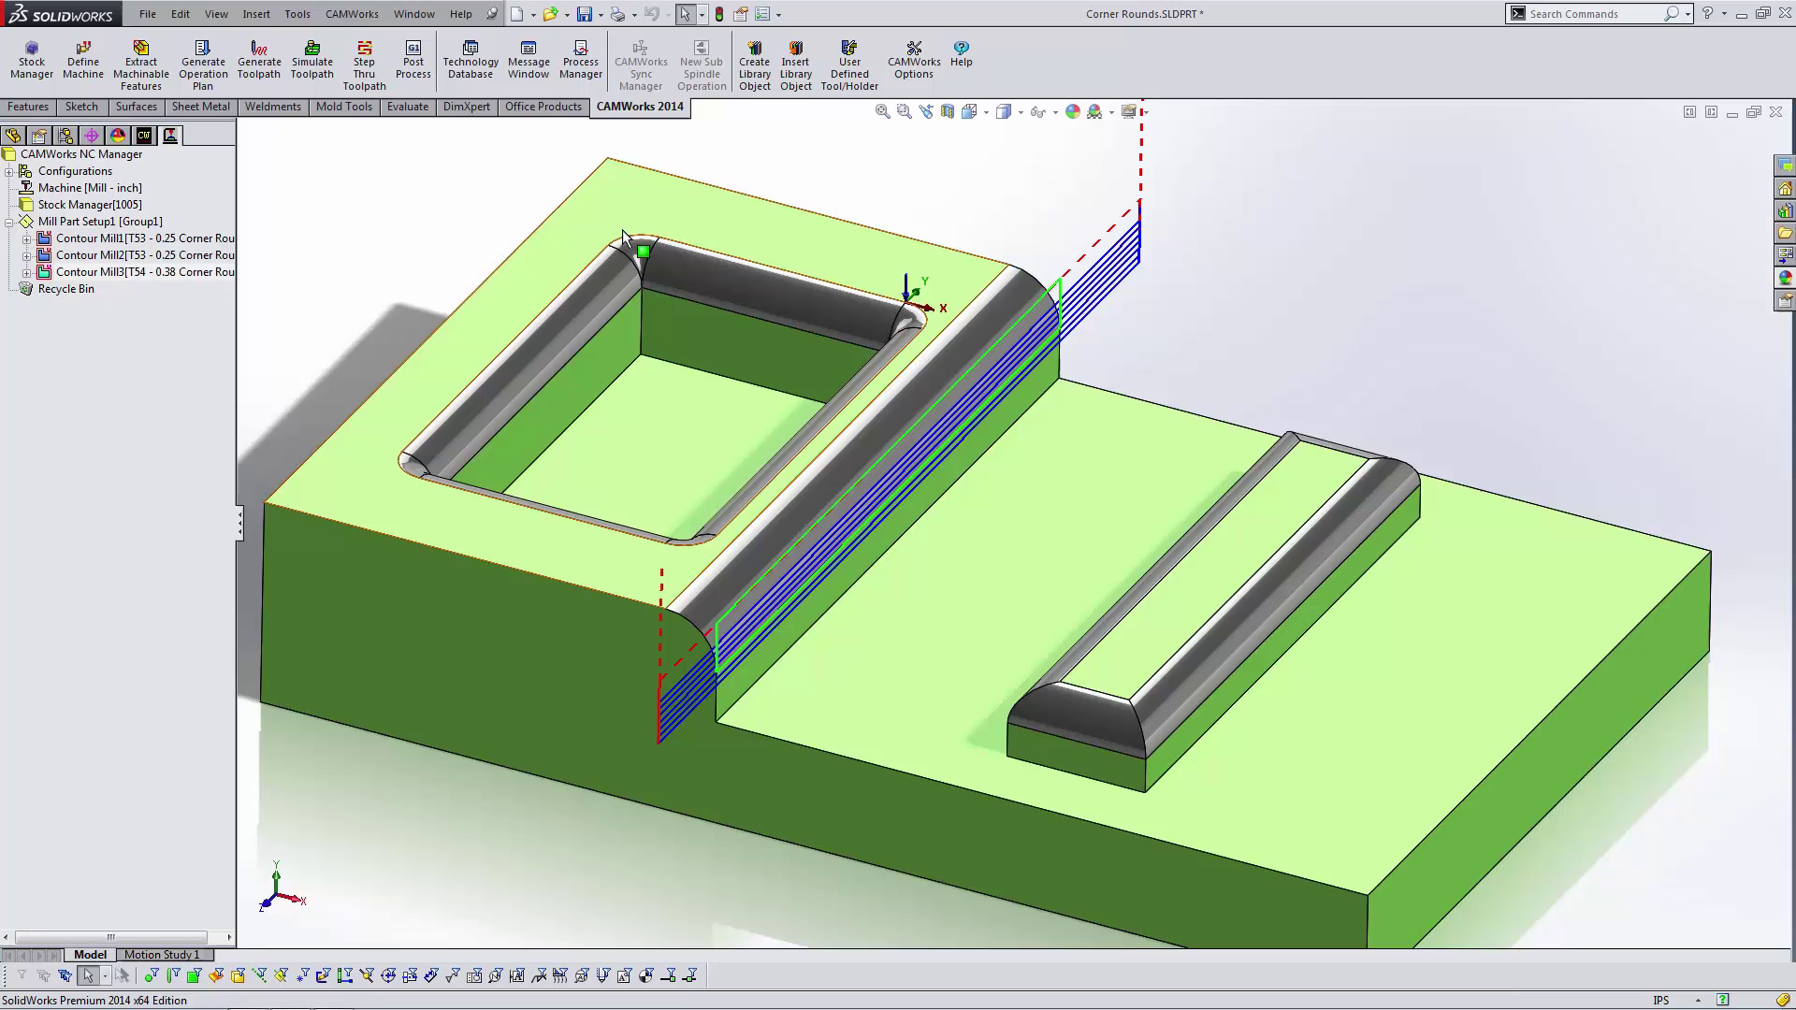
scroll(621, 228, "up", 8)
left_click(741, 344)
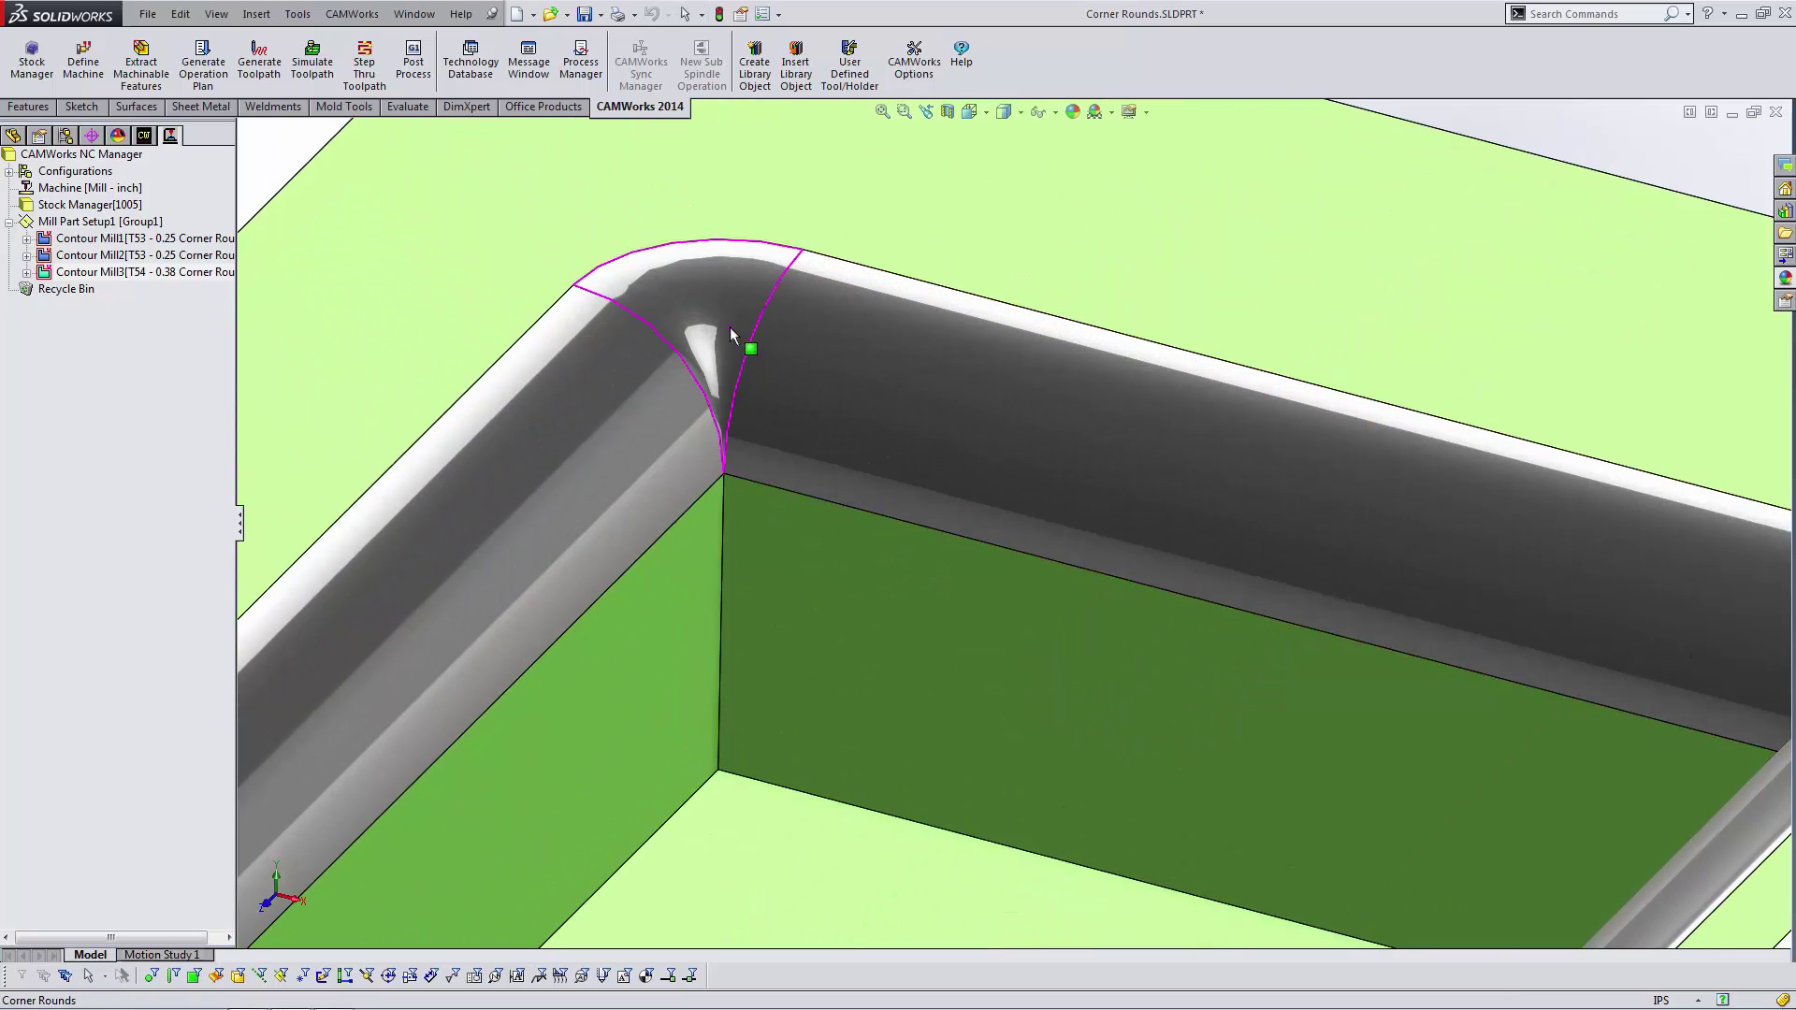
middle_click_drag(729, 328, 718, 322)
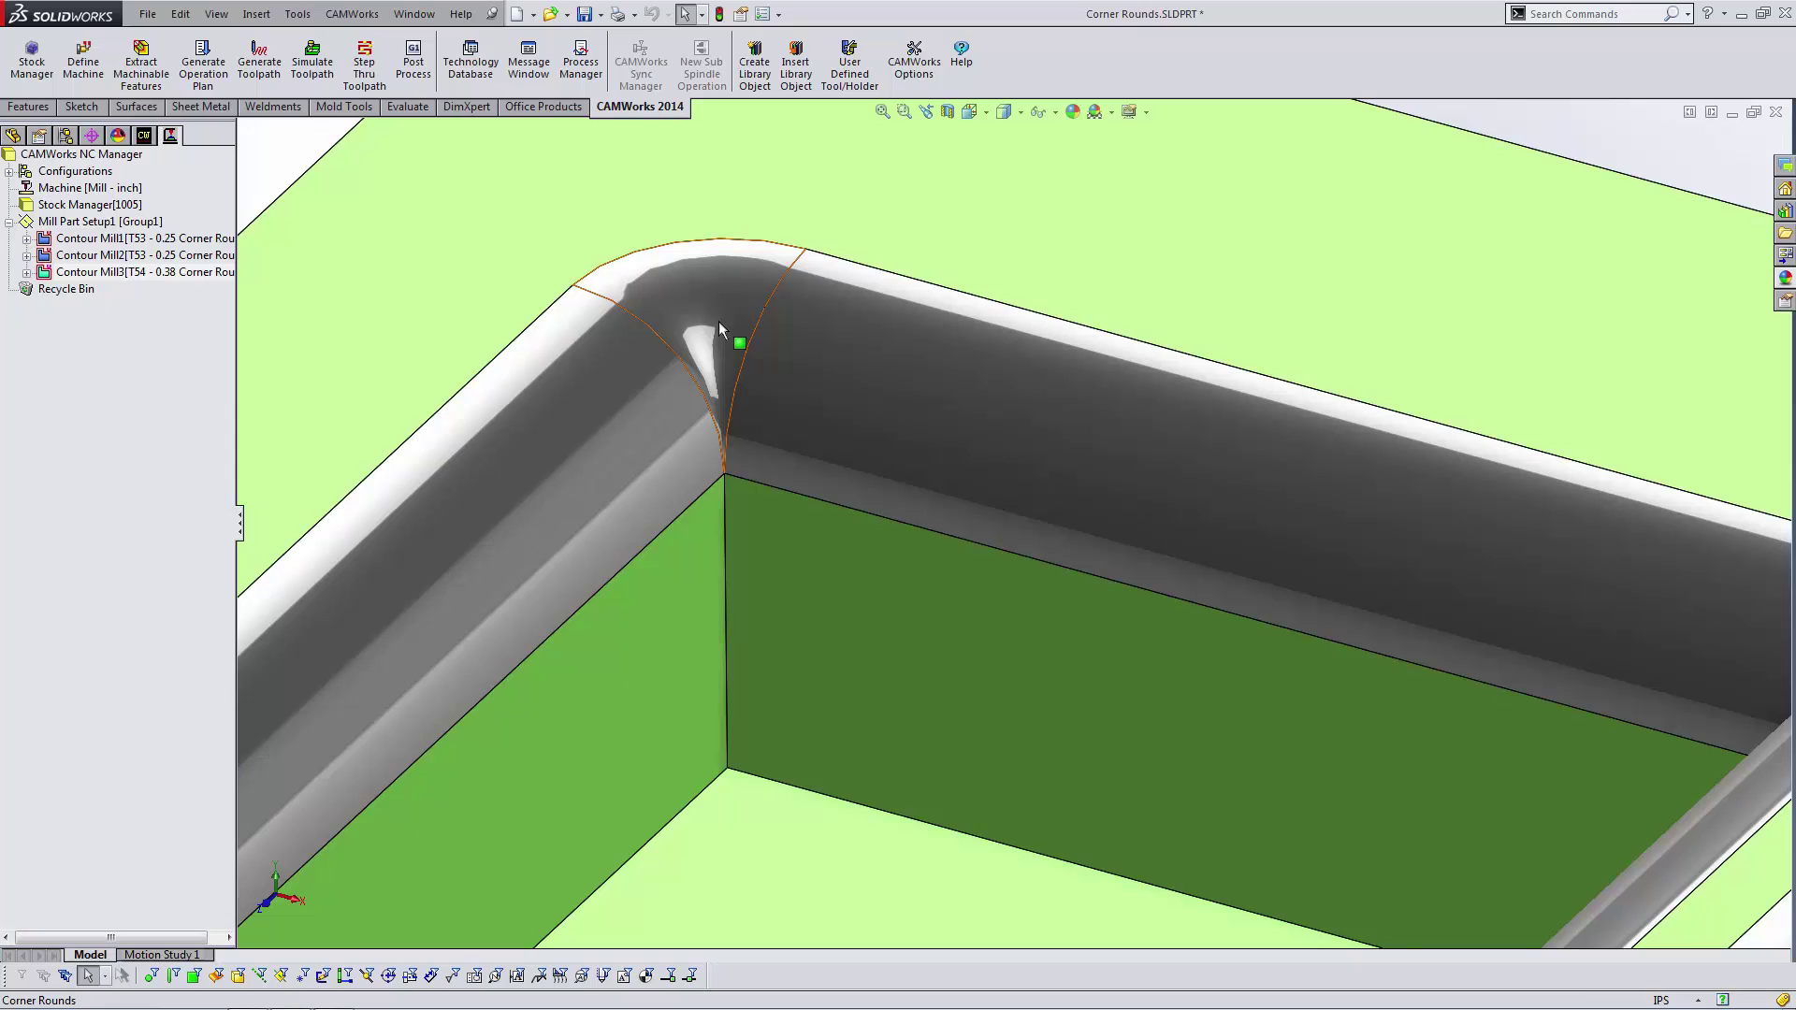
Select the Fillet2 corner face again and zoom and rotate around it to inspect the fillet.
left_click(669, 300)
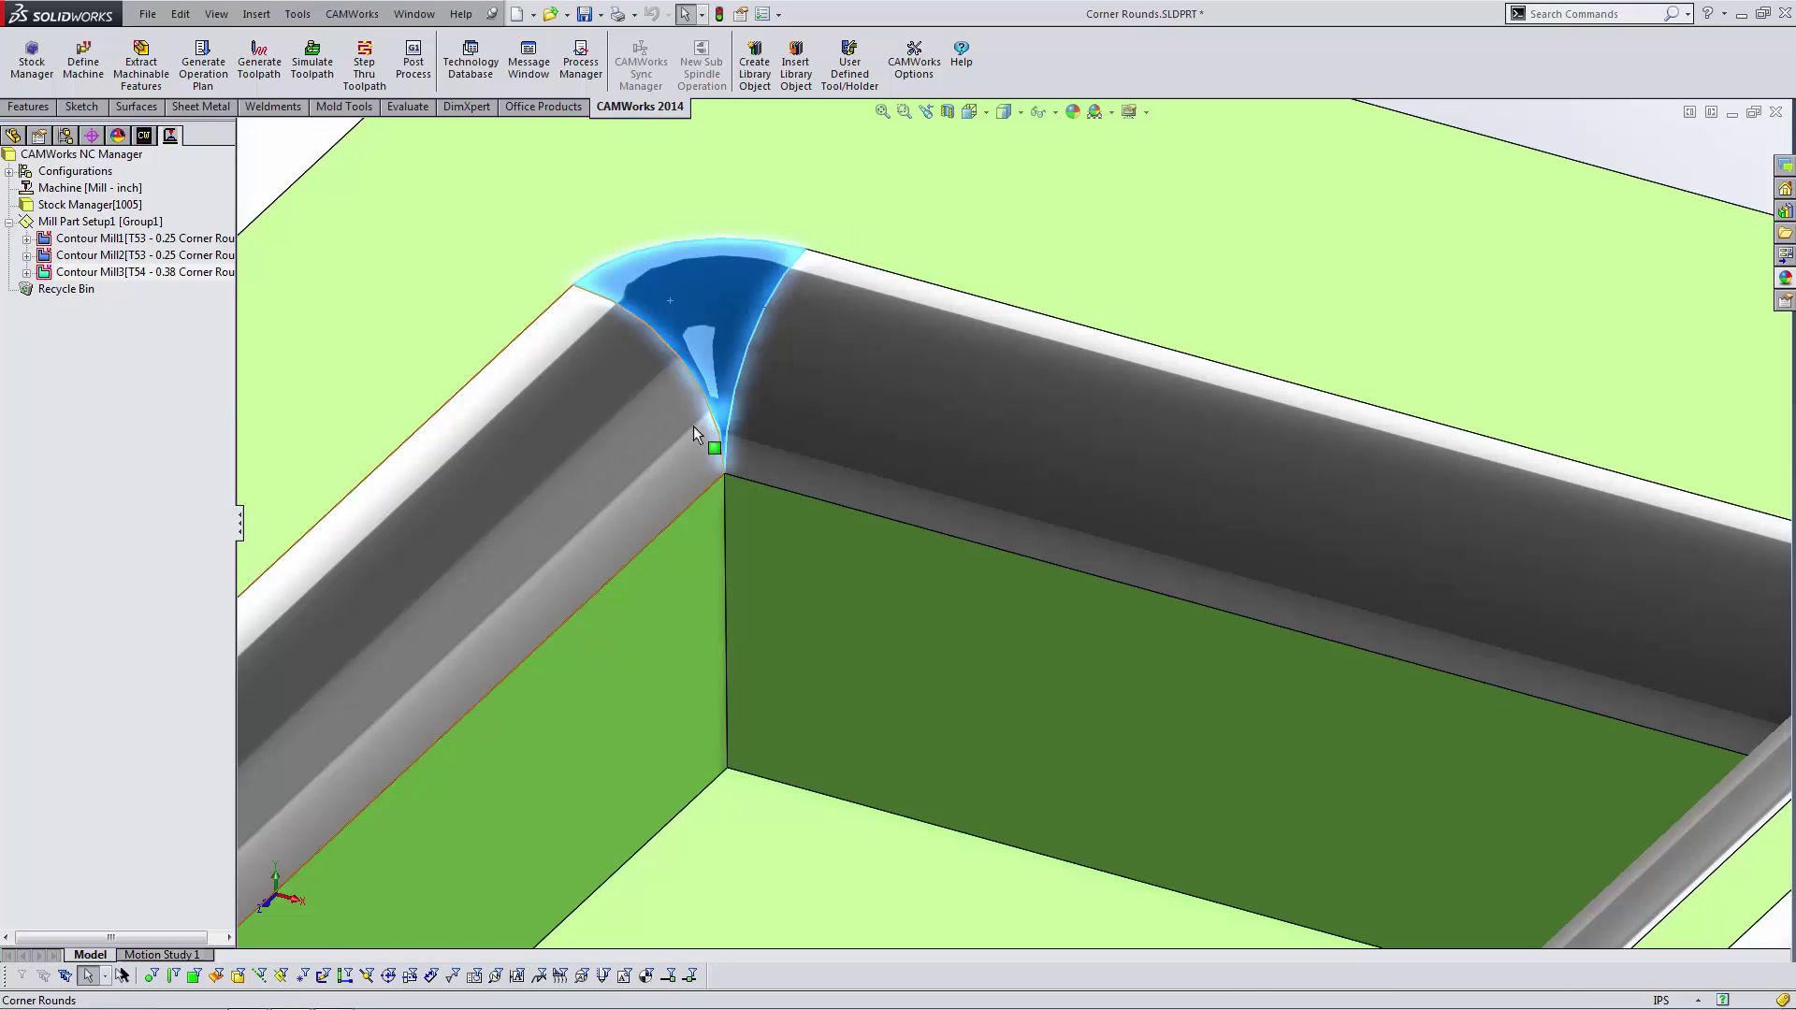
scroll(780, 517, "up", 3)
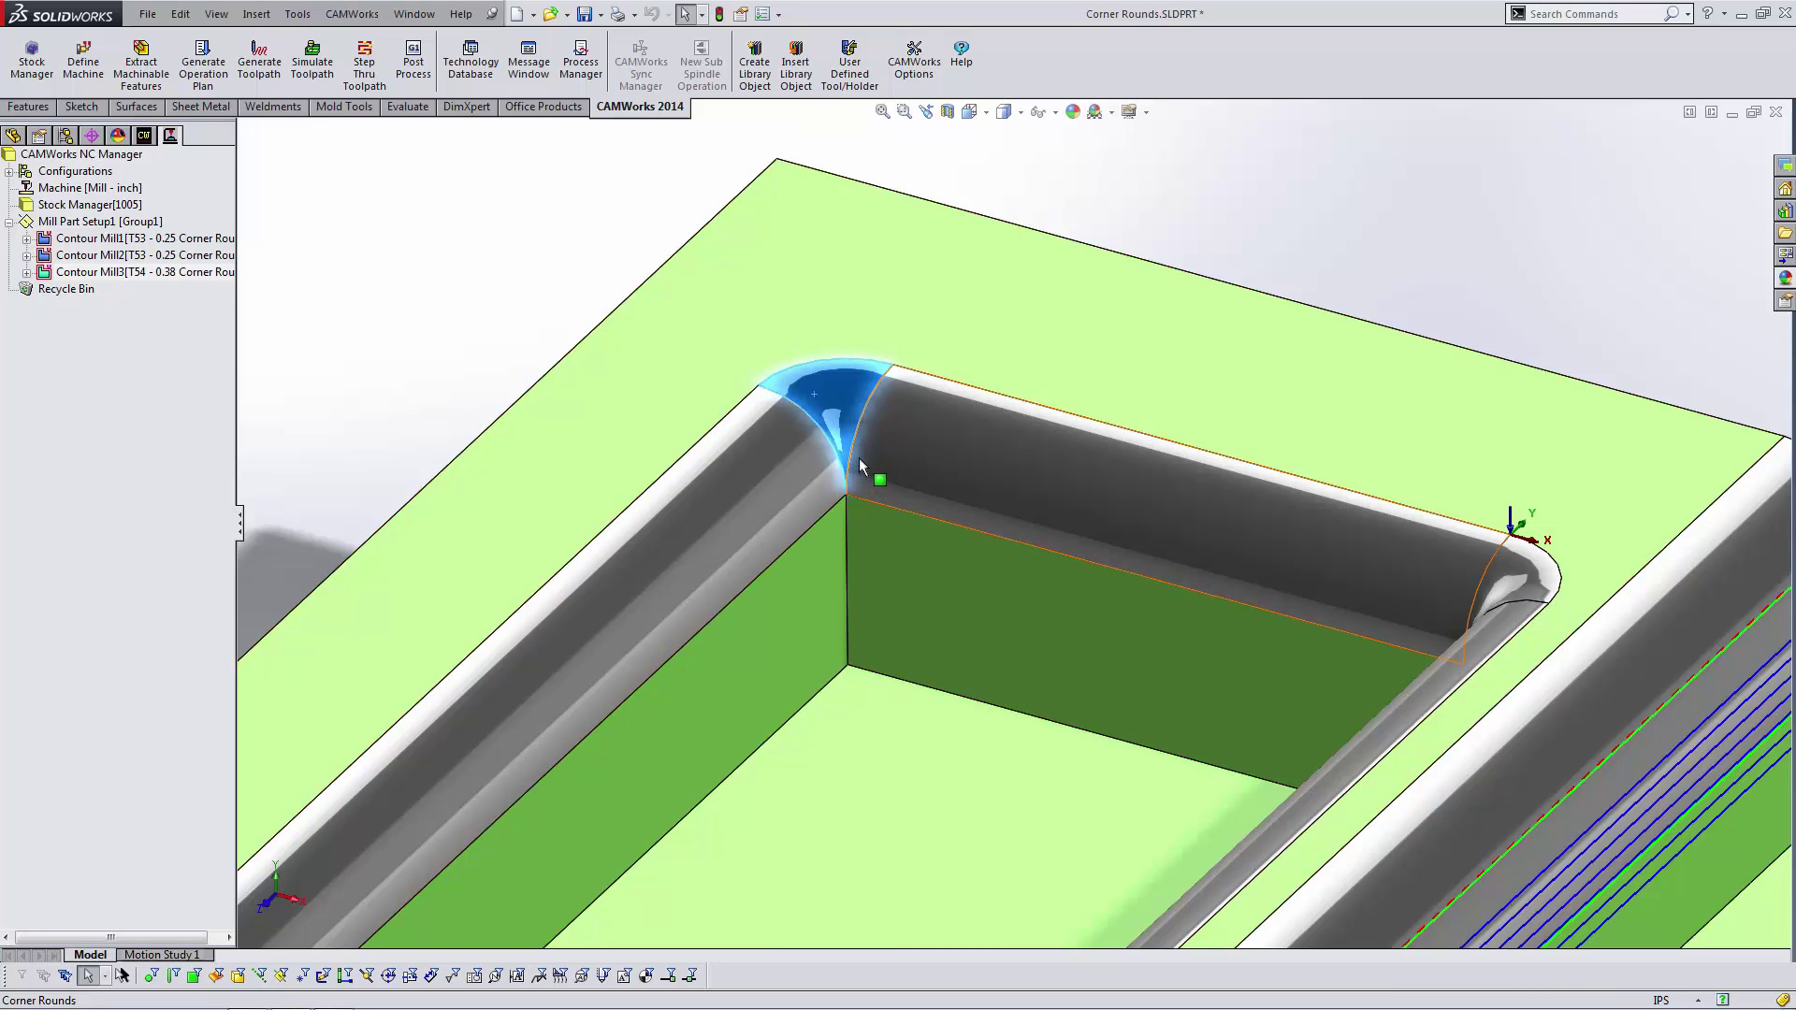
middle_click_drag(845, 422, 851, 414)
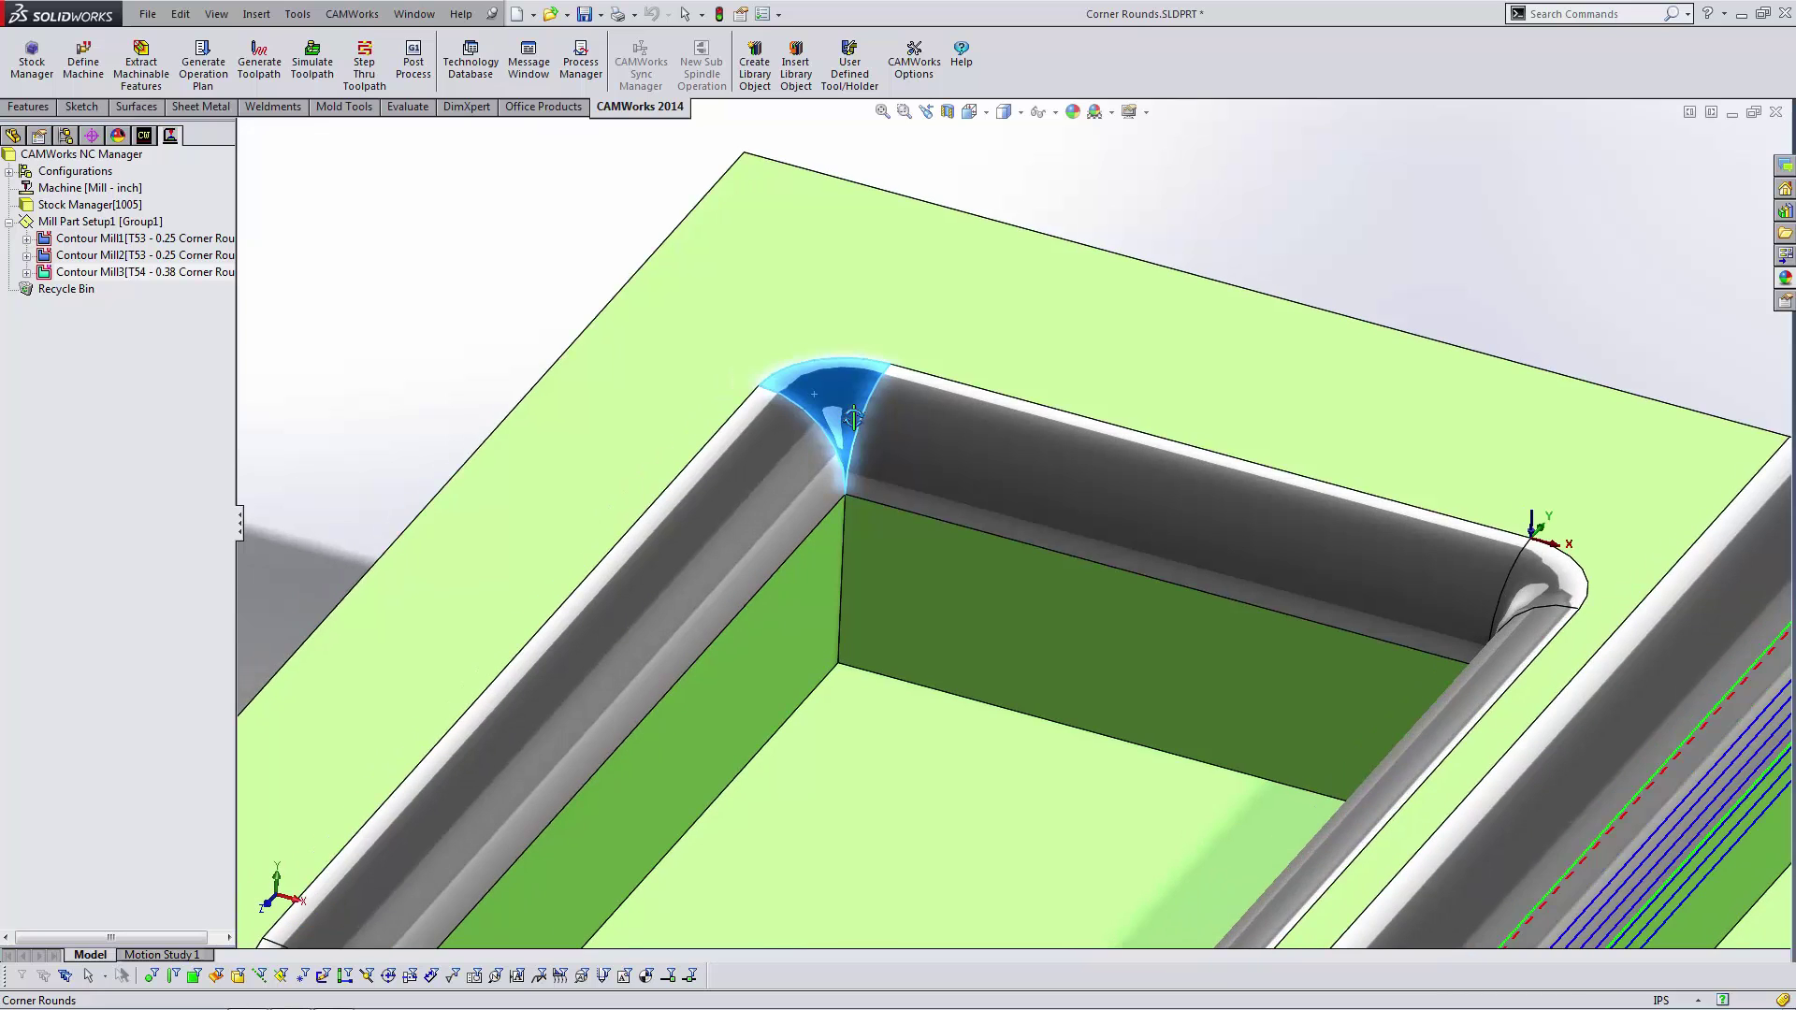
scroll(1013, 526, "up", 5)
scroll(1272, 706, "up", 3)
scroll(1124, 649, "down", 4)
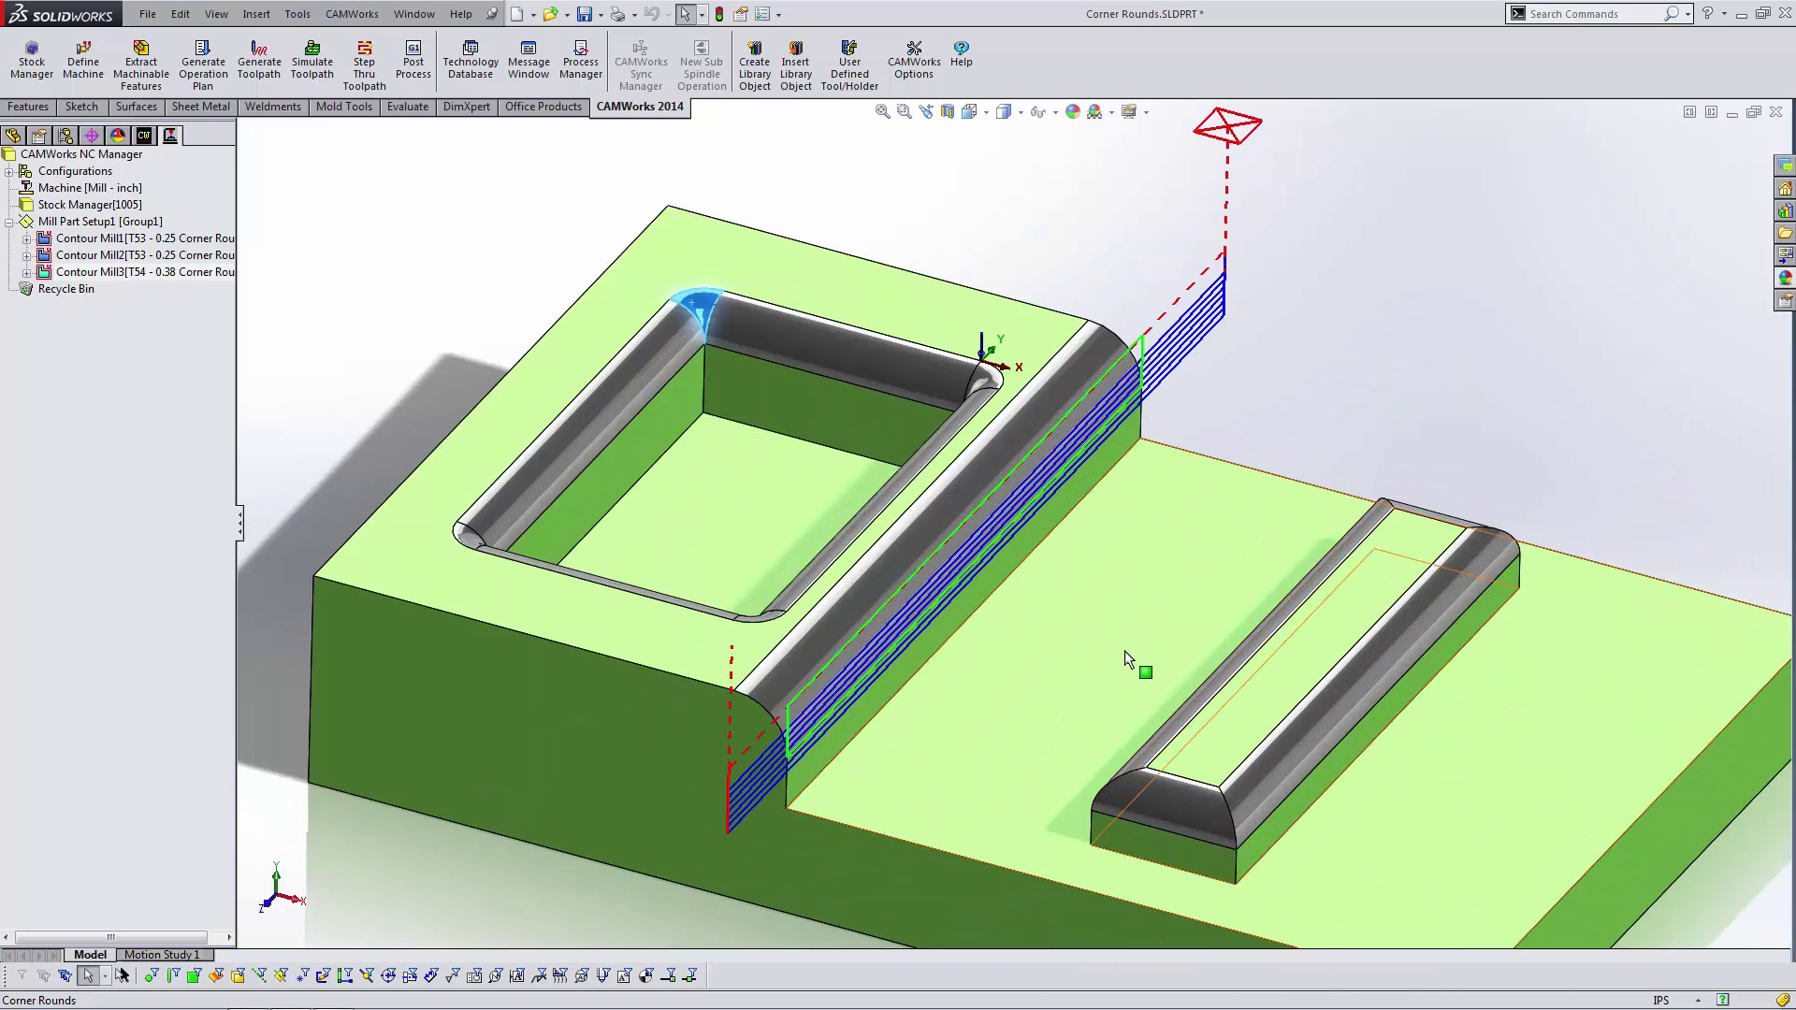